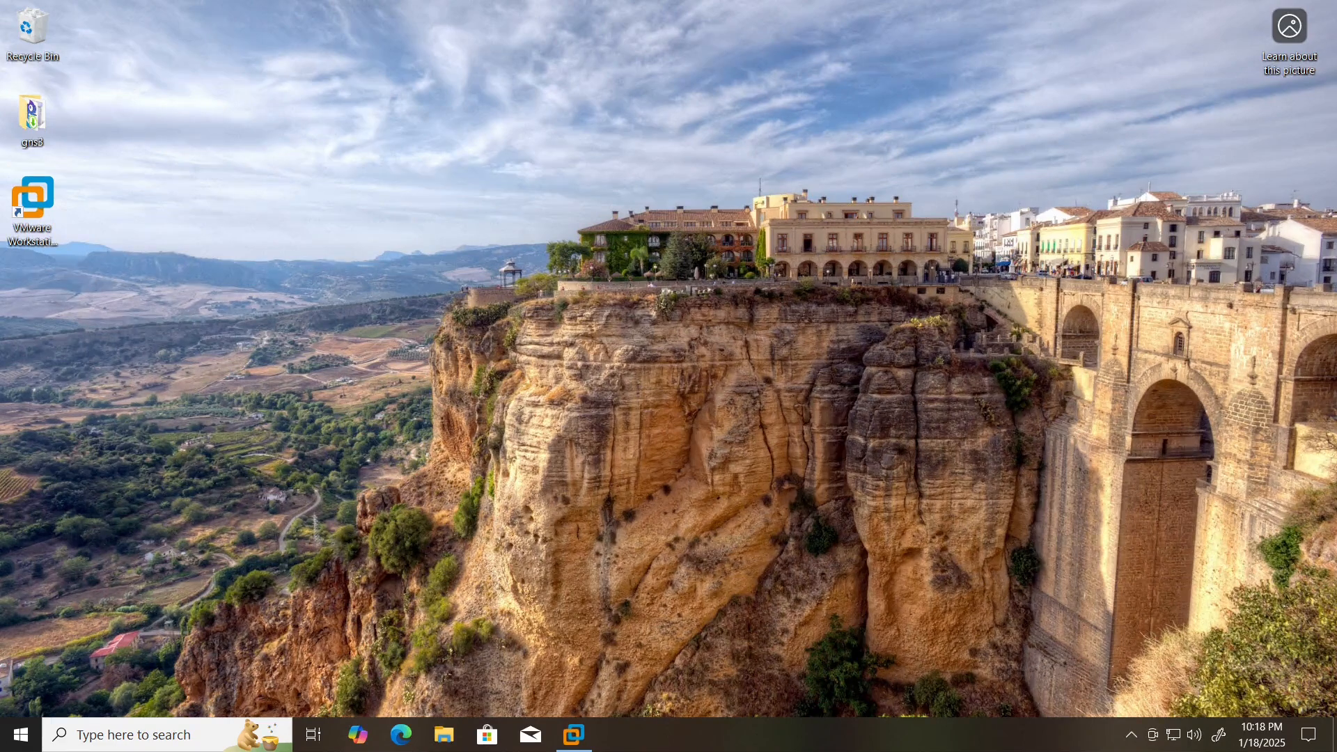
Switch to VMware Workstation, examine its product version and license information, and minimize the program
{"action": "left_click", "coordinate": [574, 735]}
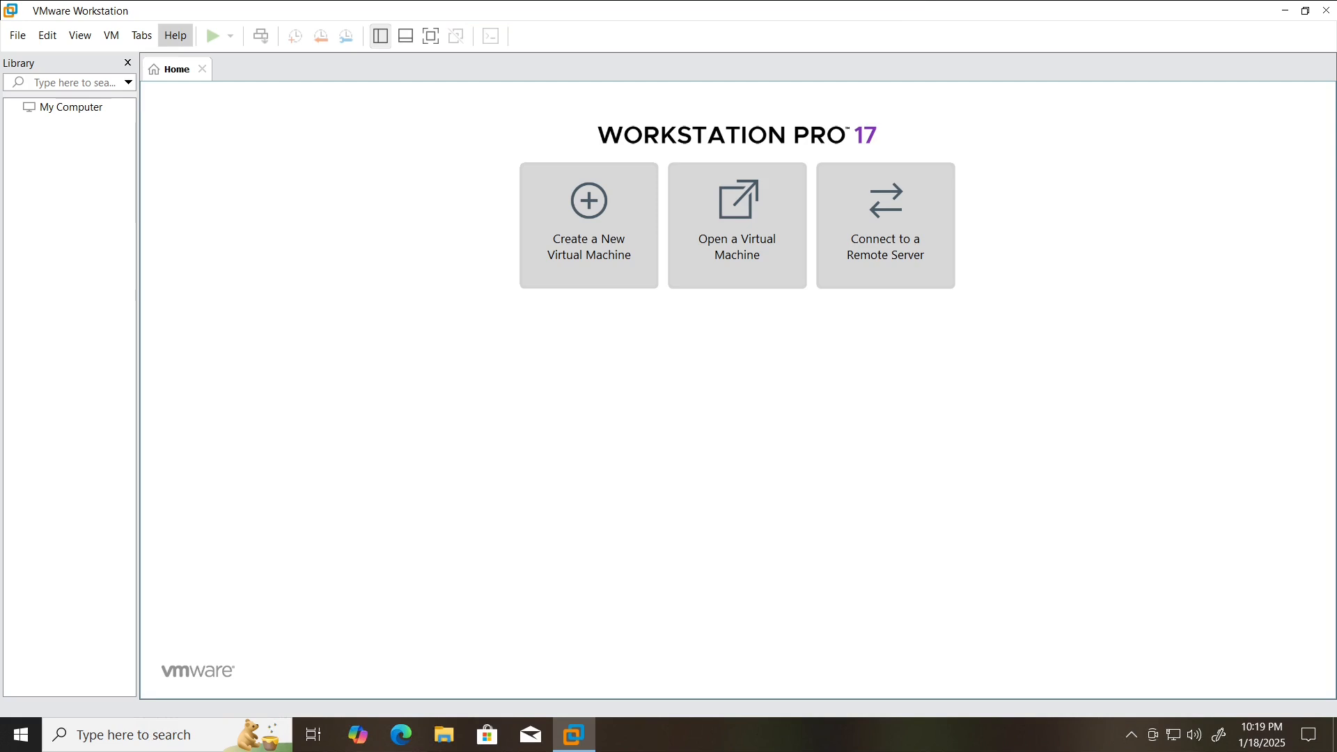
{"action": "left_click", "coordinate": [175, 35]}
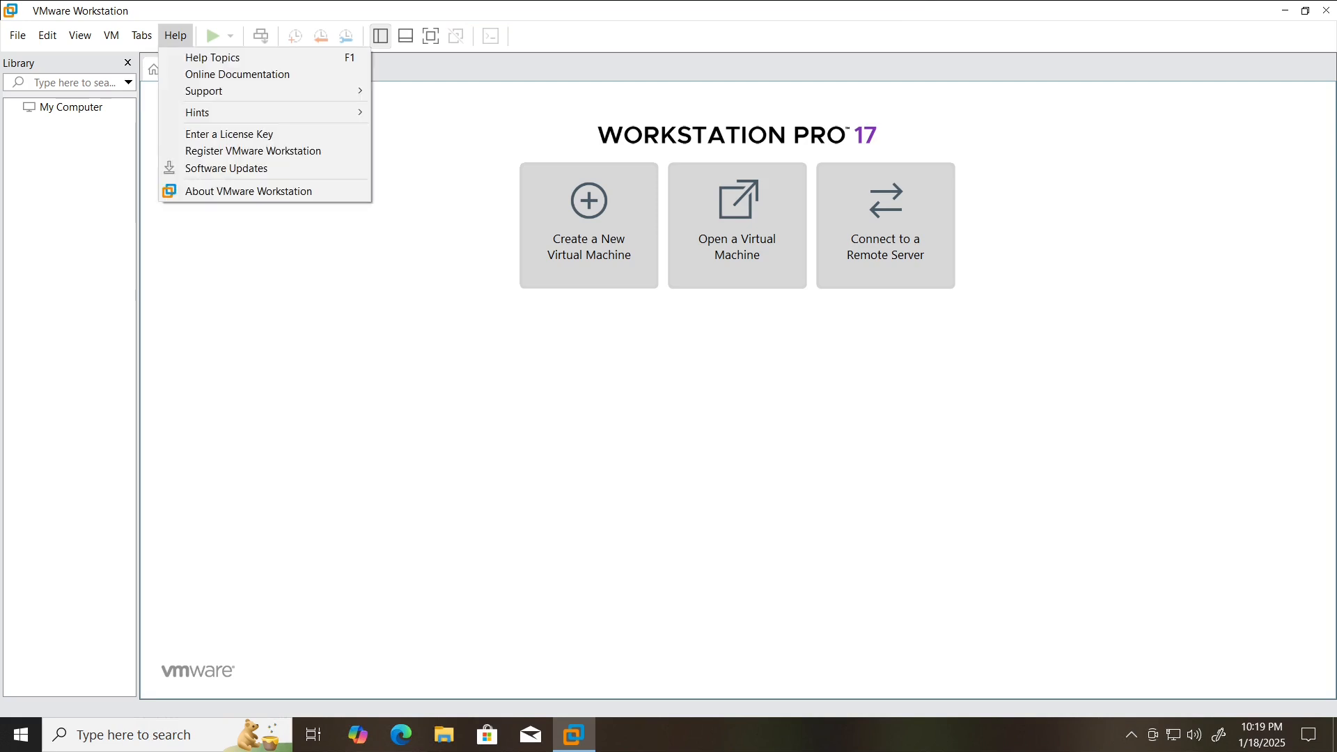
{"action": "left_click", "coordinate": [249, 191]}
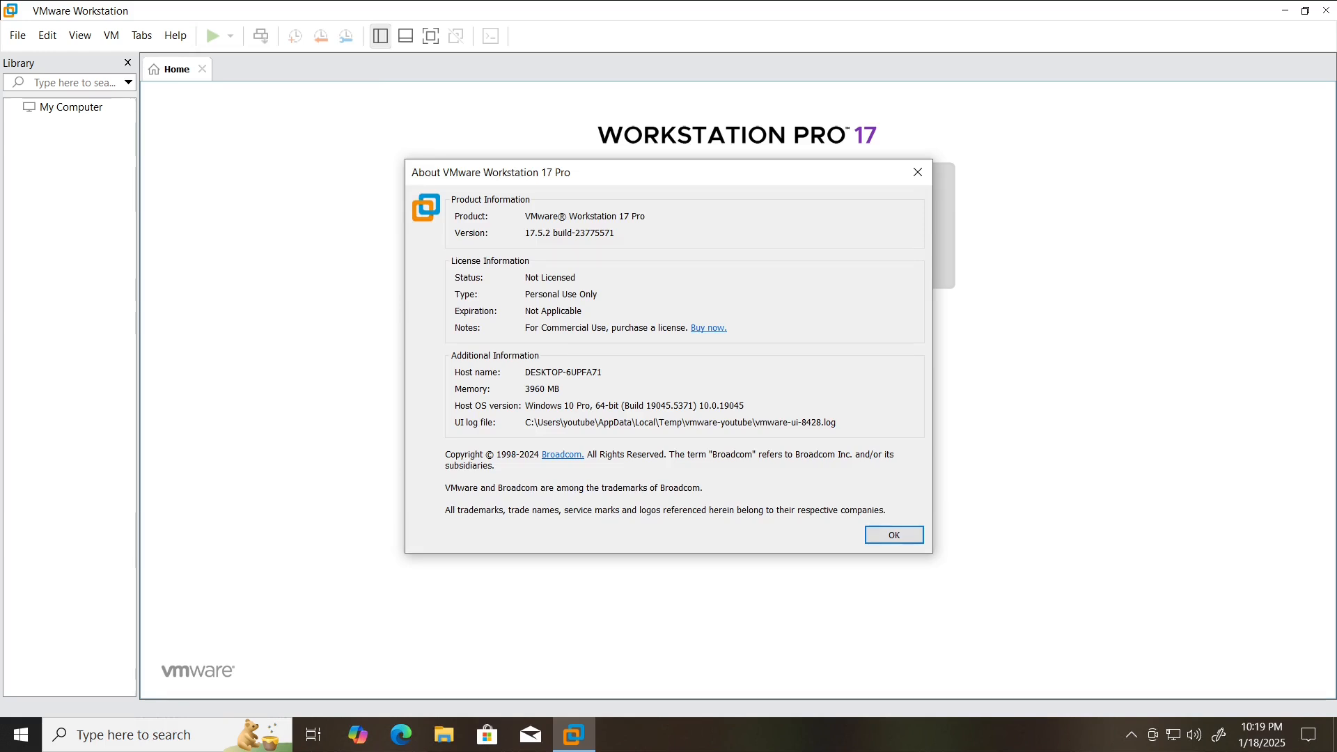
{"action": "left_click", "coordinate": [918, 172]}
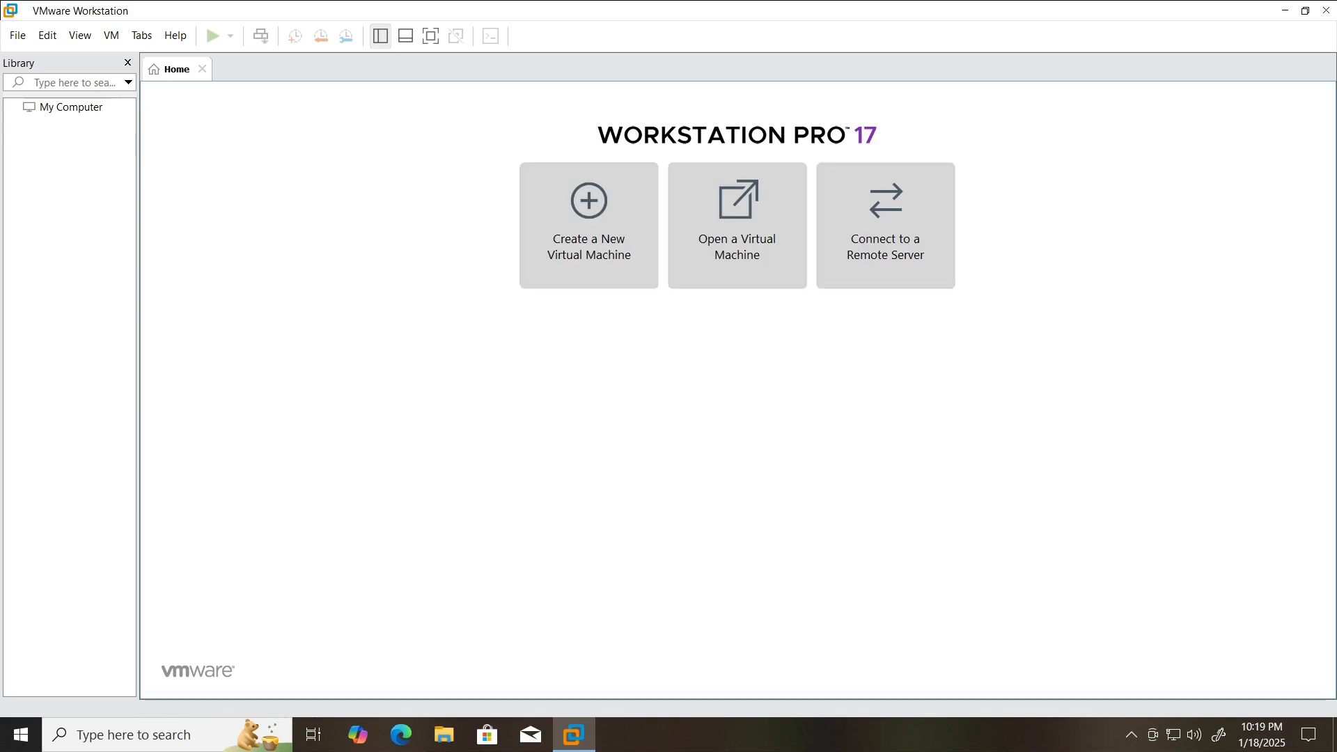
{"action": "left_click", "coordinate": [1286, 9]}
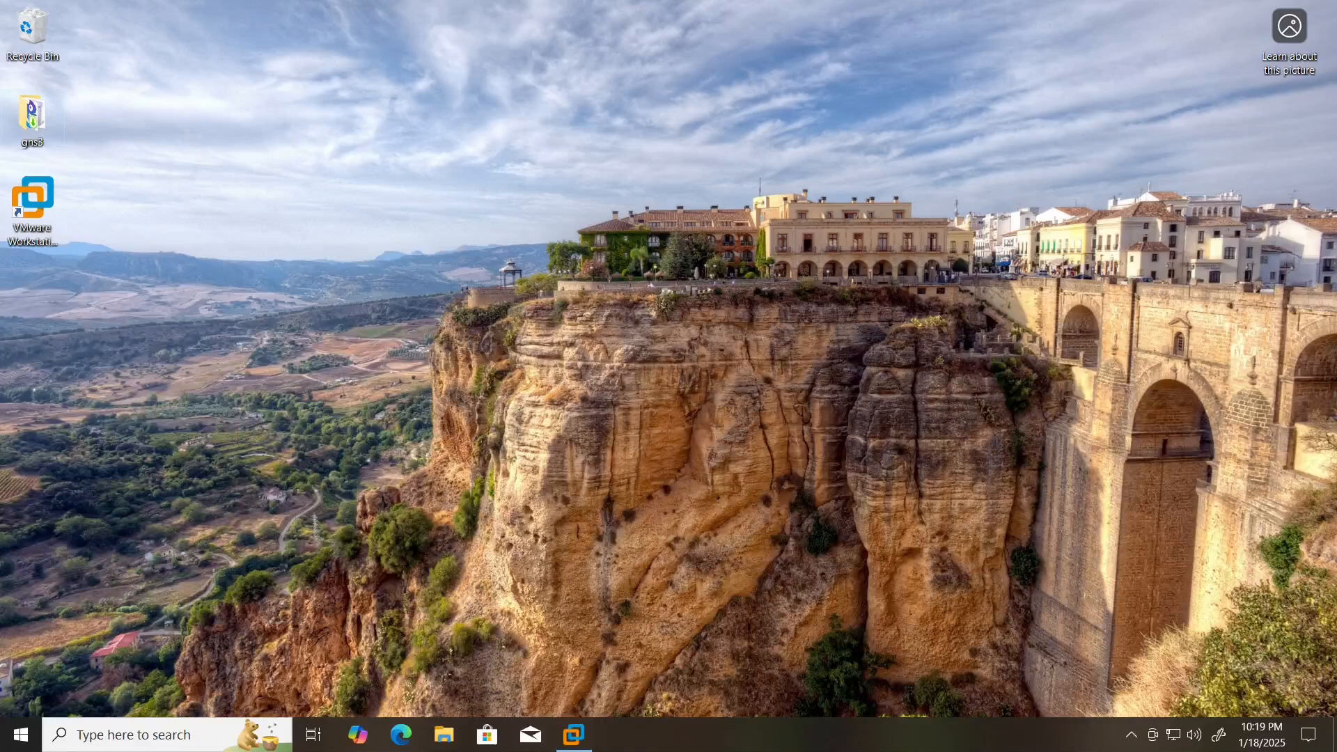
Open the gns3 folder on the desktop and launch the GNS3-2.2.45-all-in-one-regular installer, allowing it to make changes to the device
{"action": "double_click", "coordinate": [32, 119]}
{"action": "left_click", "coordinate": [460, 238]}
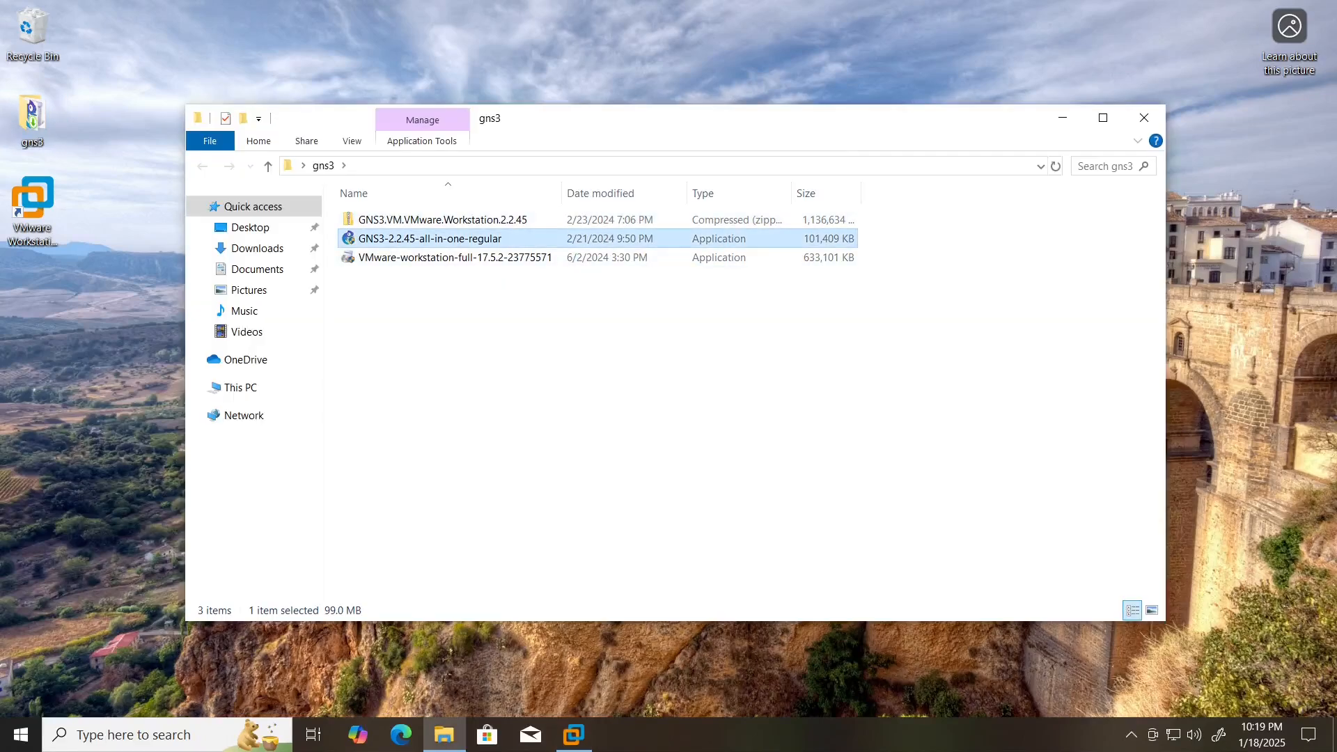
{"action": "left_click", "coordinate": [454, 220]}
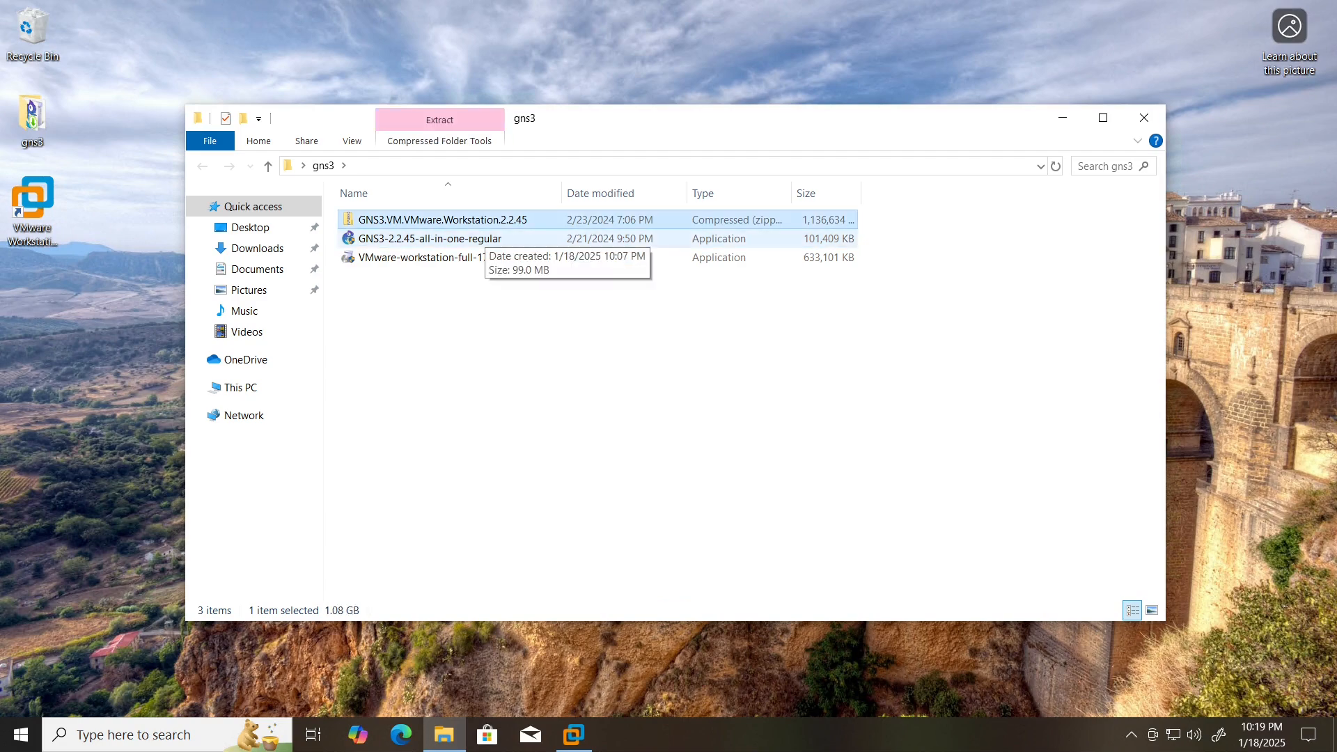
{"action": "left_click", "coordinate": [485, 238]}
{"action": "left_click", "coordinate": [484, 221]}
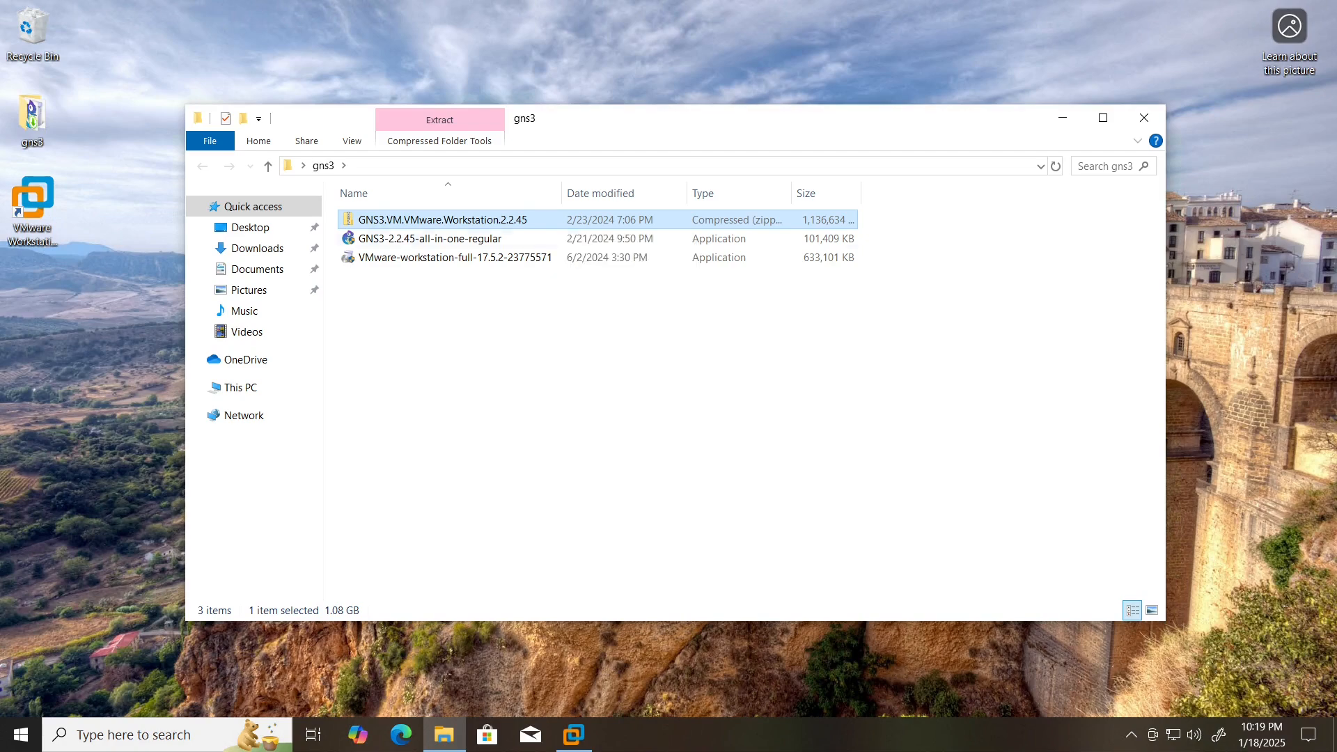
{"action": "left_click", "coordinate": [482, 239]}
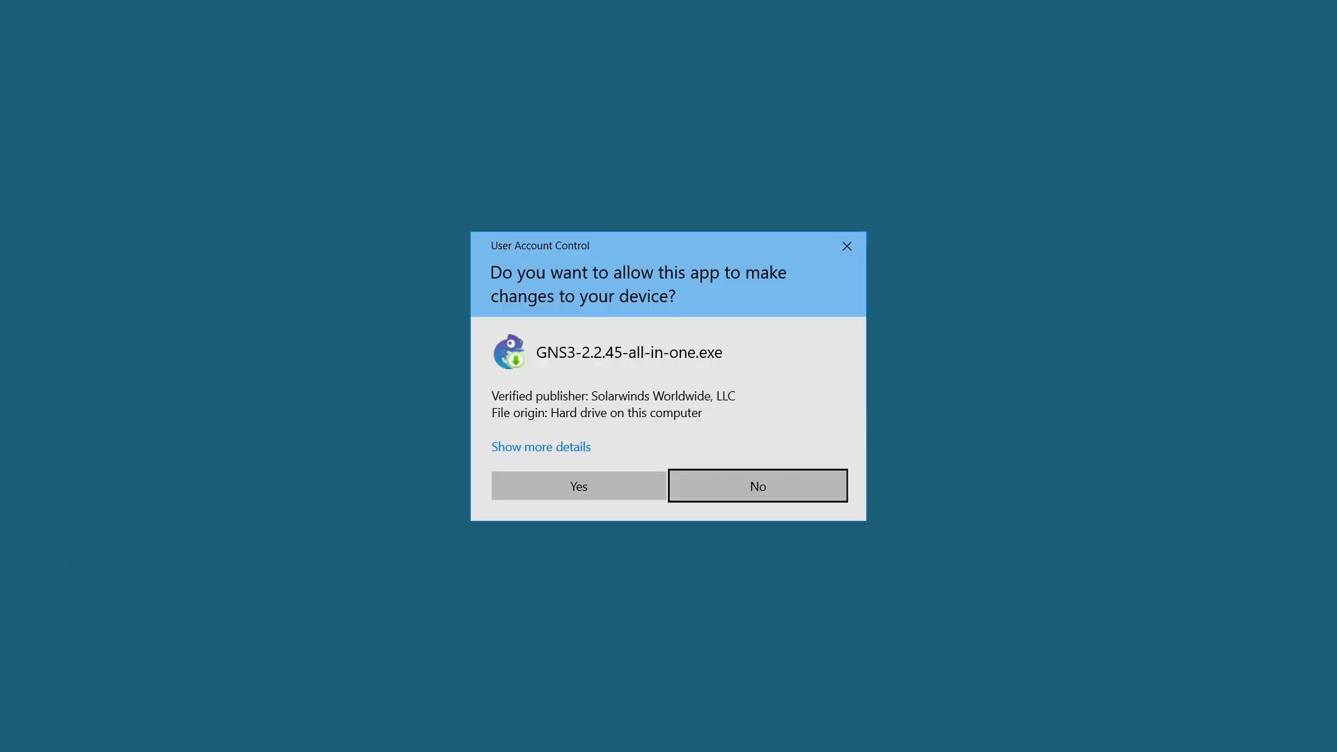
{"action": "left_click", "coordinate": [579, 486]}
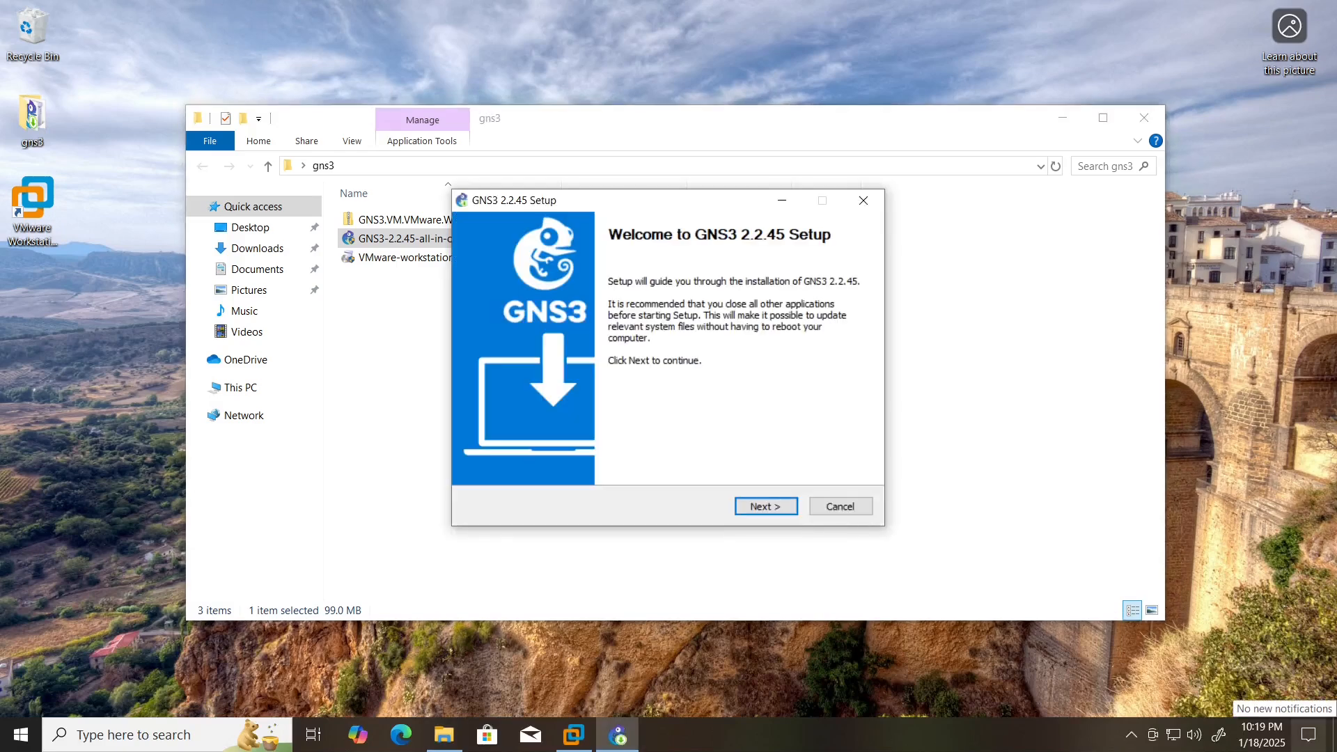
Proceed through GNS3 setup, accepting the license agreement and keeping GNS3 as the Start Menu folder
{"action": "key", "text": "Return"}
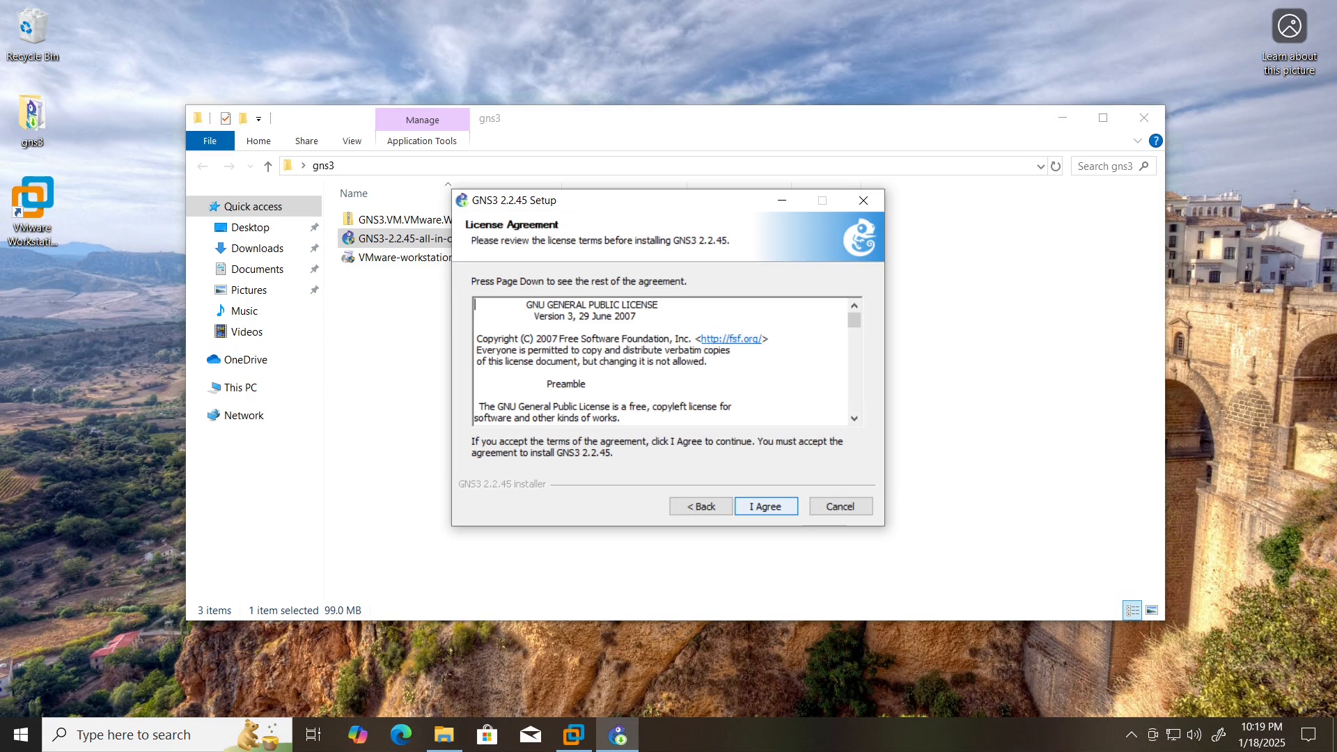
{"action": "key", "text": "Return"}
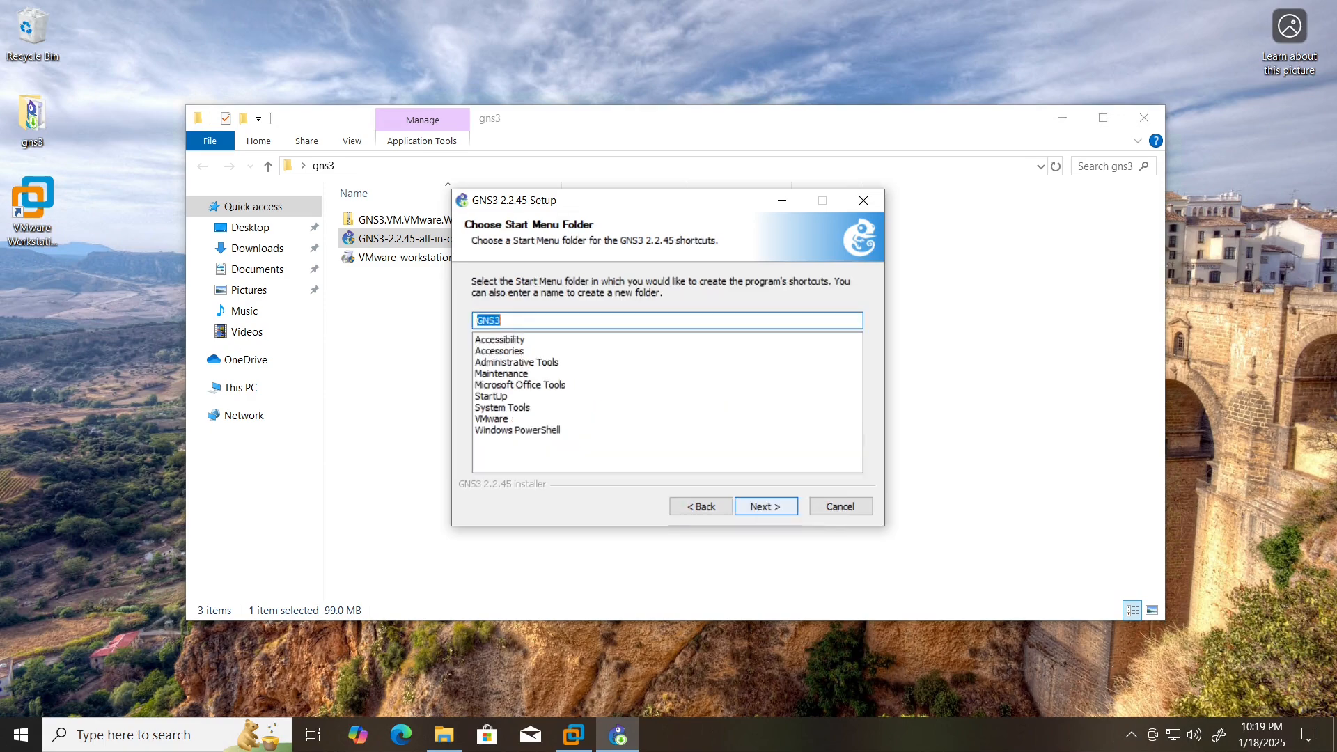
{"action": "key", "text": "Return"}
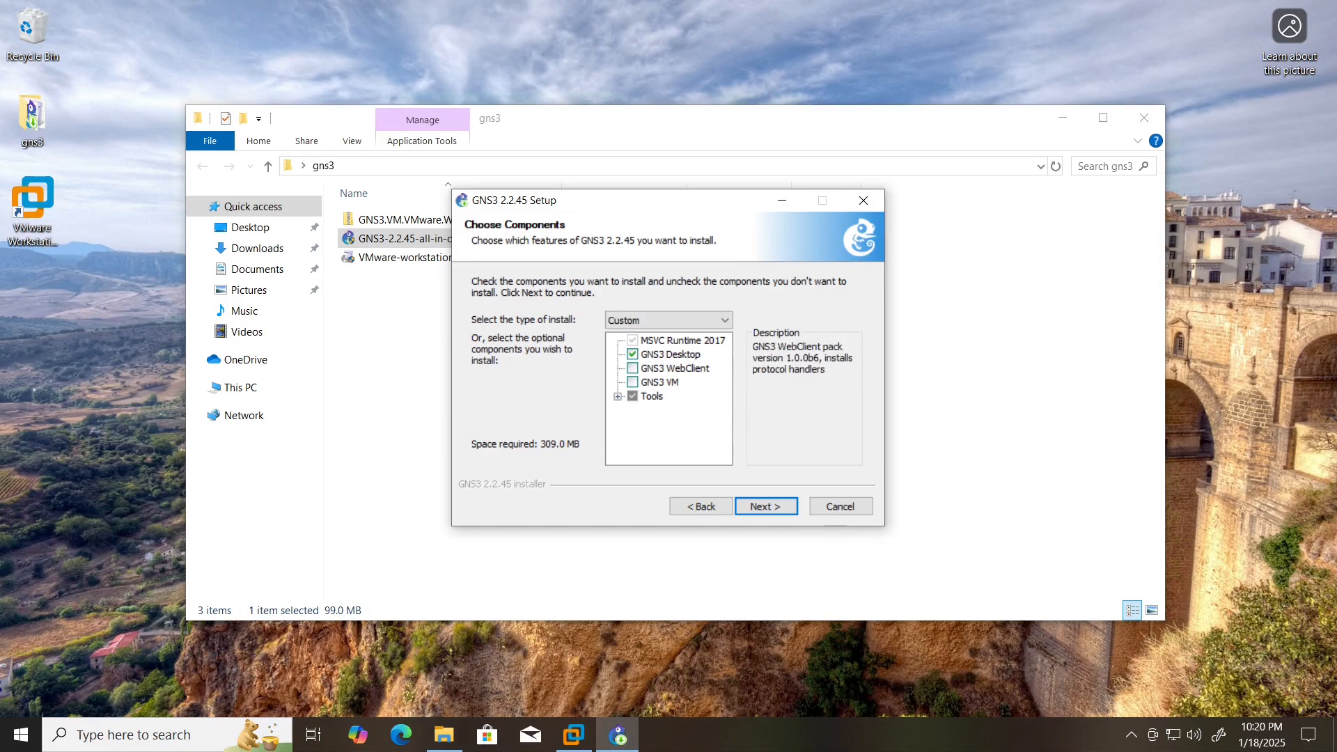
Review the Tools components, leave GNS3 VM unselected and start installing GNS3 with the default install location
{"action": "left_click", "coordinate": [618, 396]}
{"action": "scroll", "coordinate": [665, 397], "scroll_direction": "down", "scroll_amount": 2}
{"action": "scroll", "coordinate": [665, 397], "scroll_direction": "up", "scroll_amount": 3}
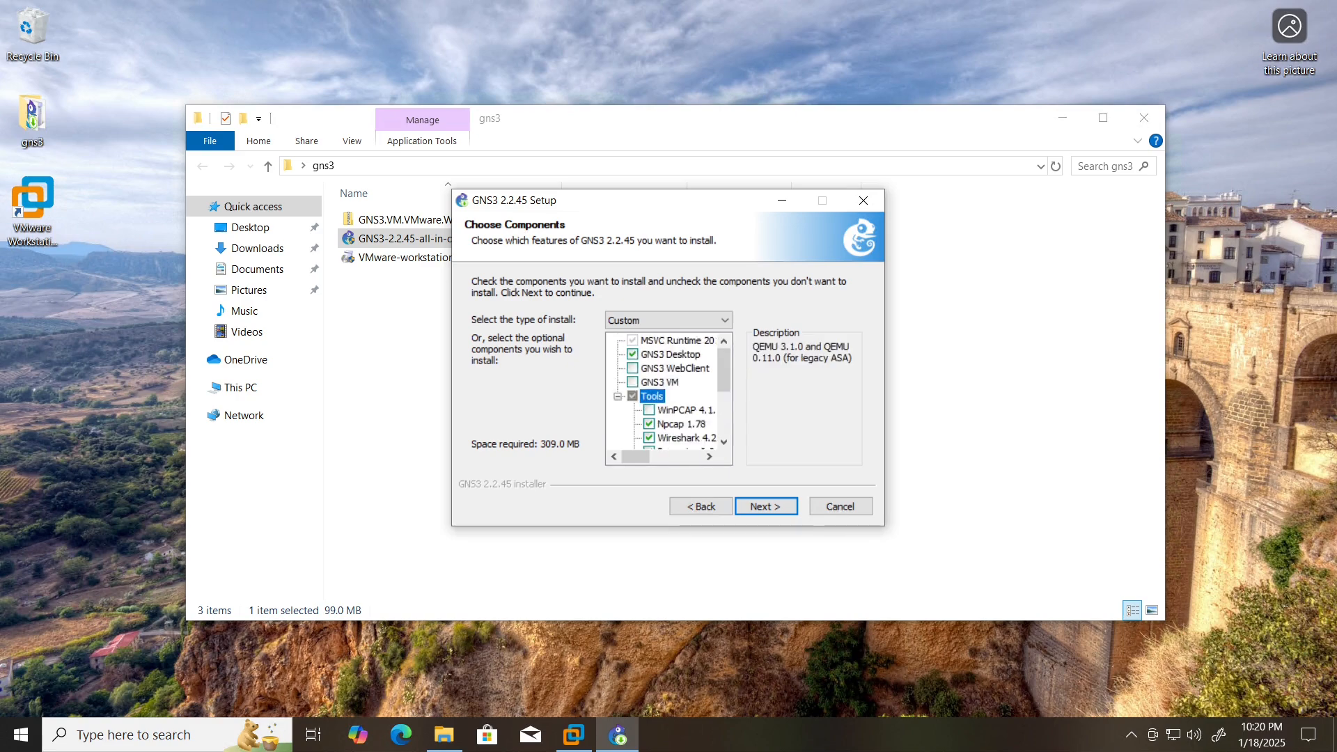
{"action": "left_click", "coordinate": [618, 396]}
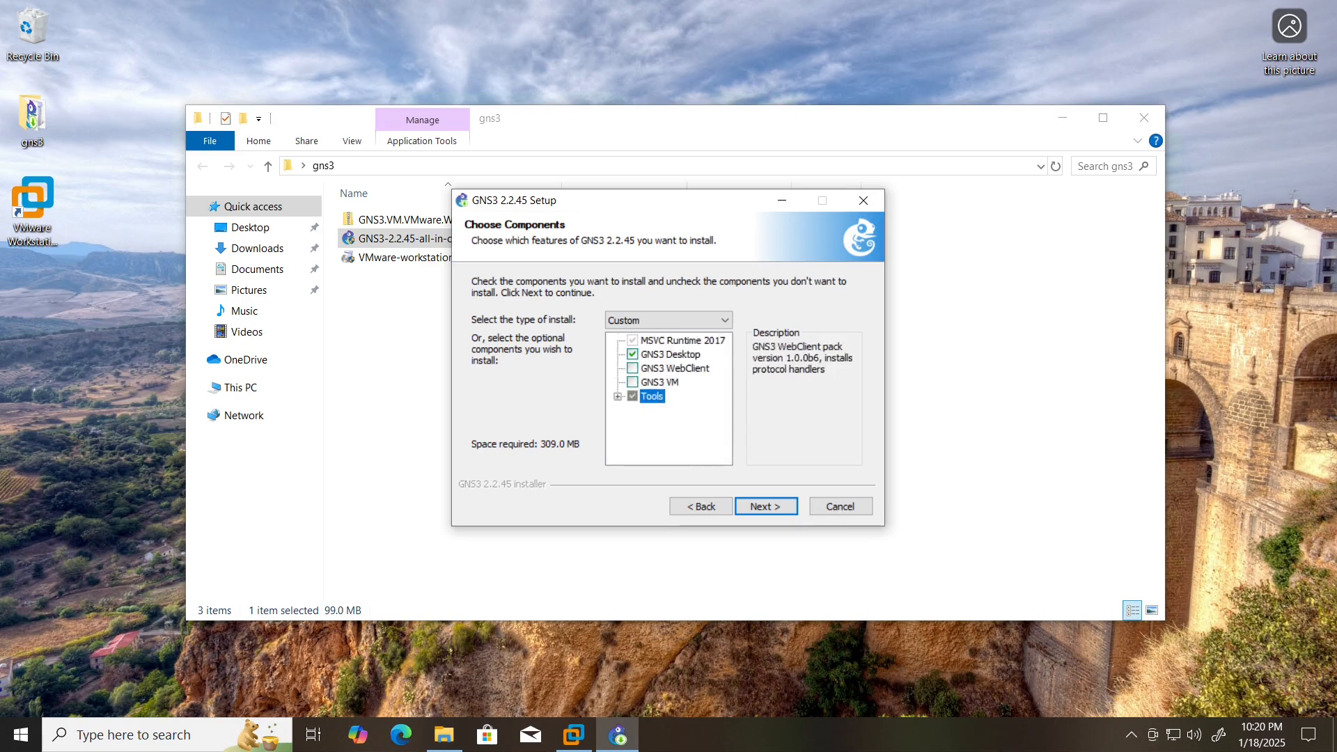
{"action": "left_click", "coordinate": [633, 383]}
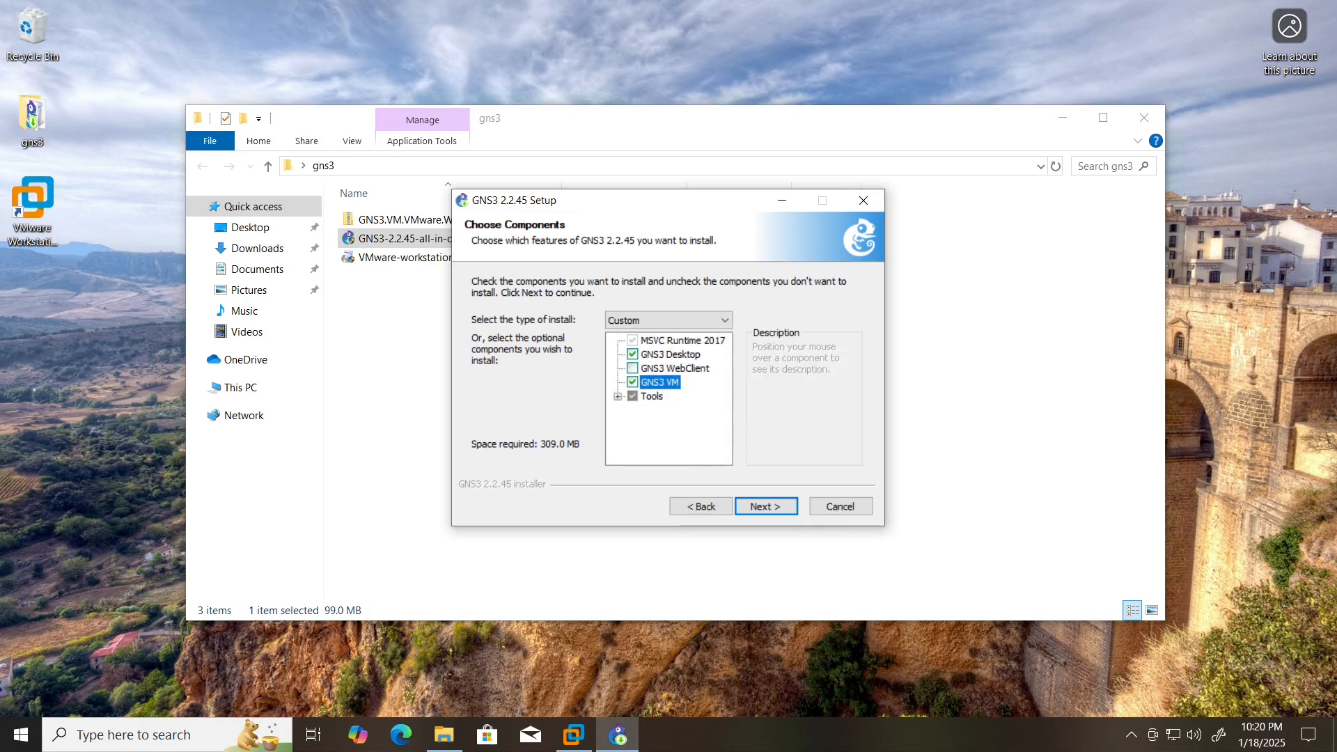
{"action": "left_click", "coordinate": [633, 383]}
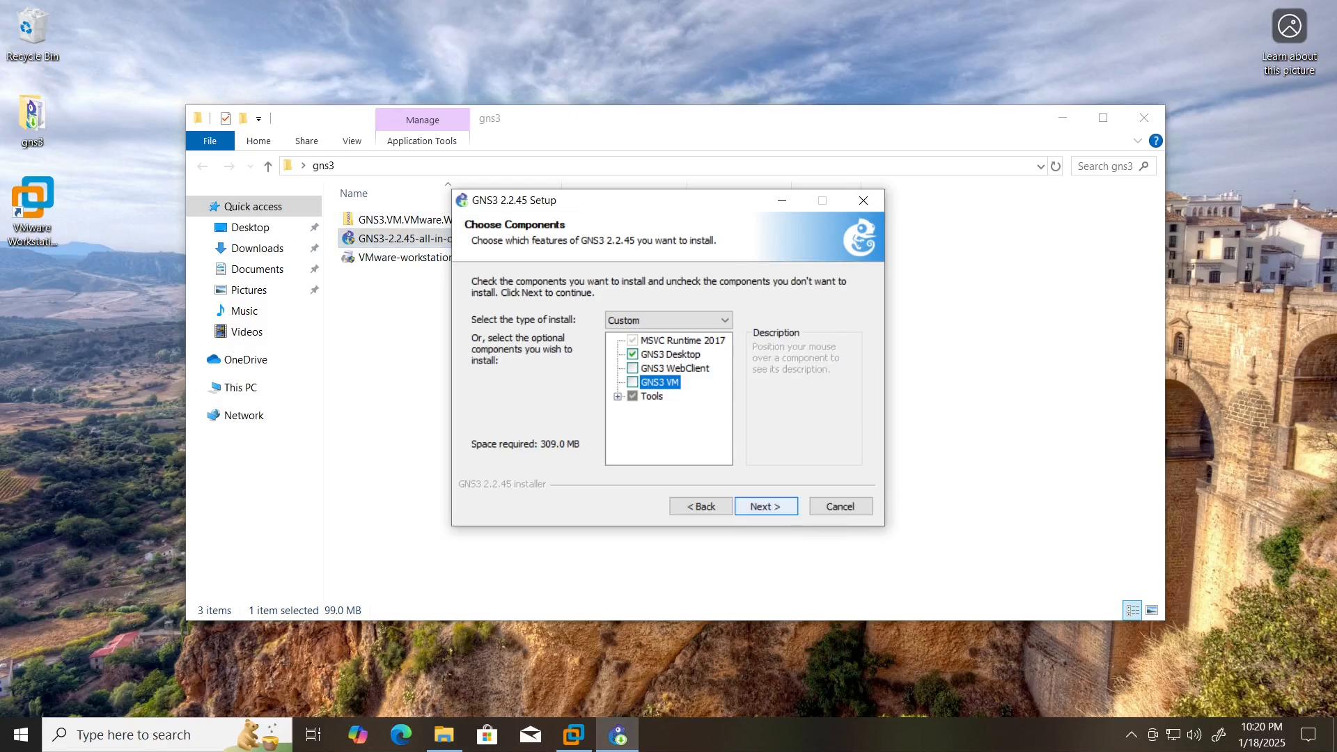
{"action": "key", "text": "Return"}
{"action": "key", "text": "Return"}
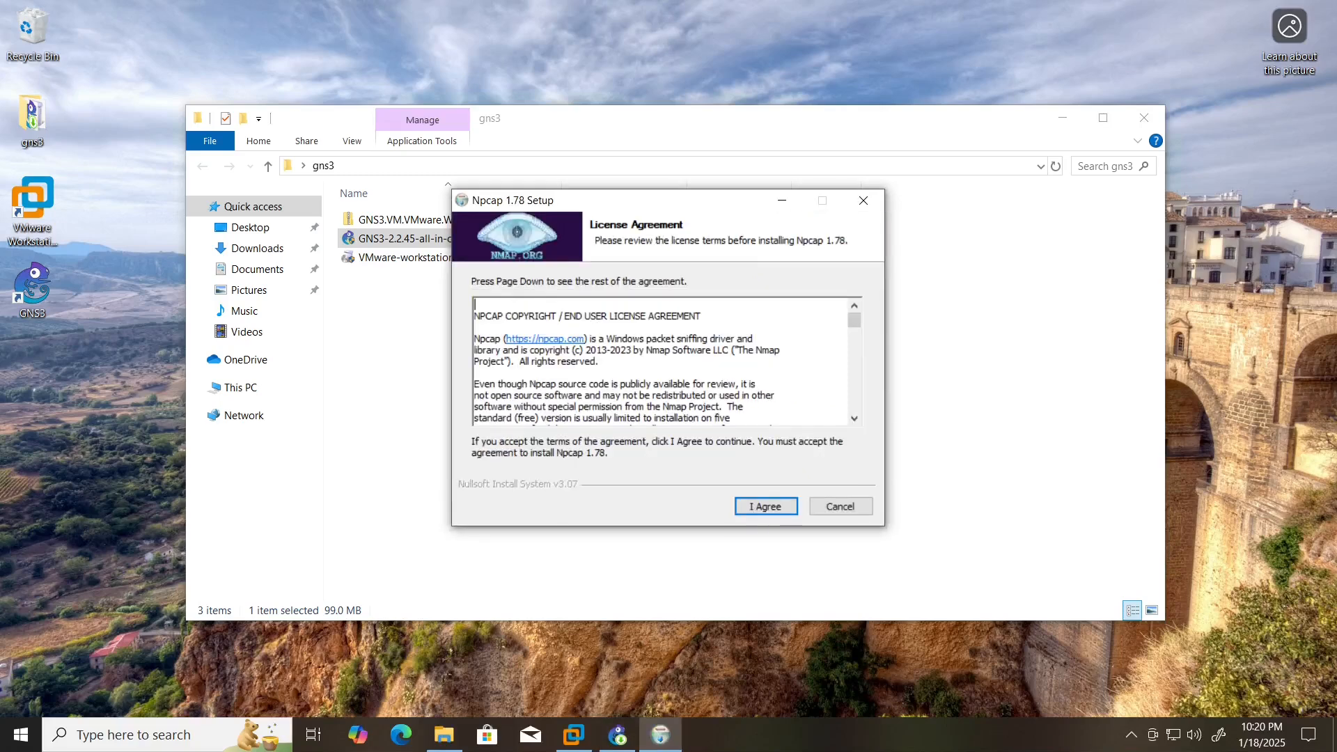
Accept the Npcap 1.78 license, install it with the default options and move its setup window aside
{"action": "key", "text": "Return"}
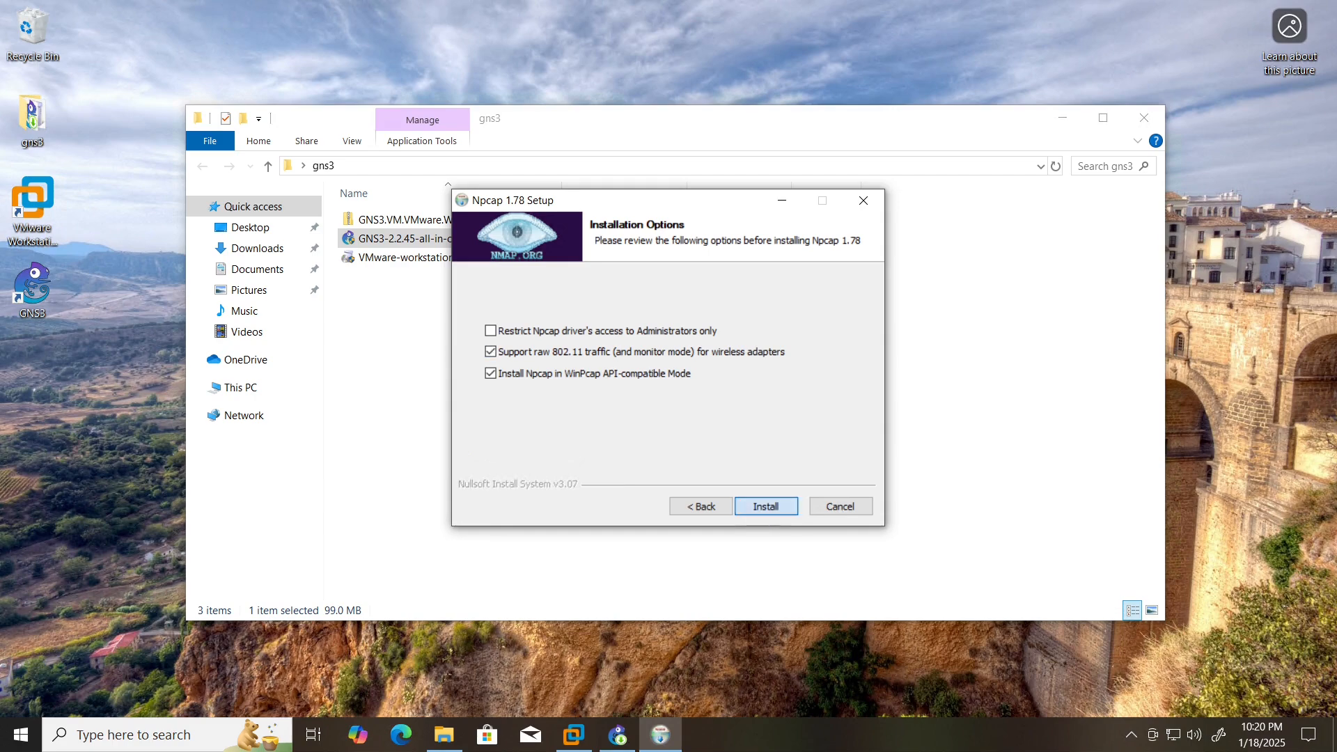
{"action": "key", "text": "Return"}
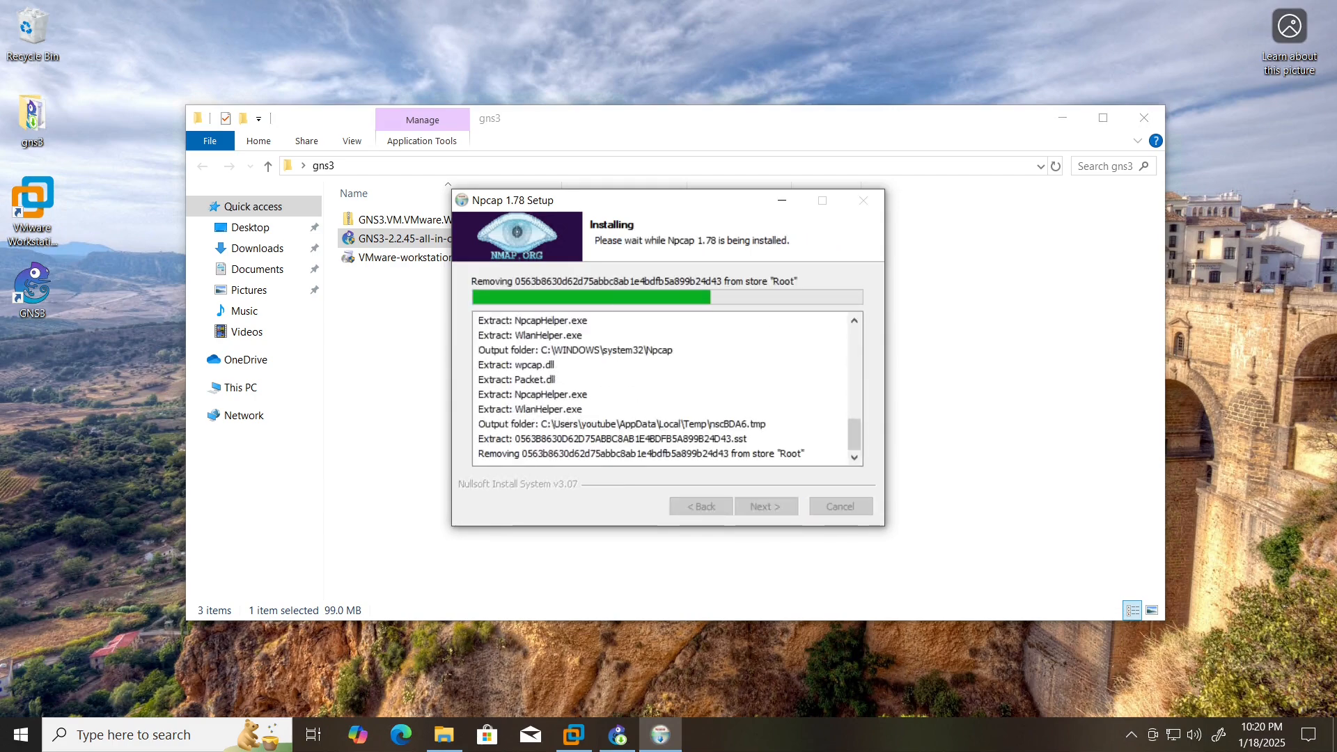
{"action": "left_click_drag", "start_coordinate": [648, 200], "coordinate": [952, 148]}
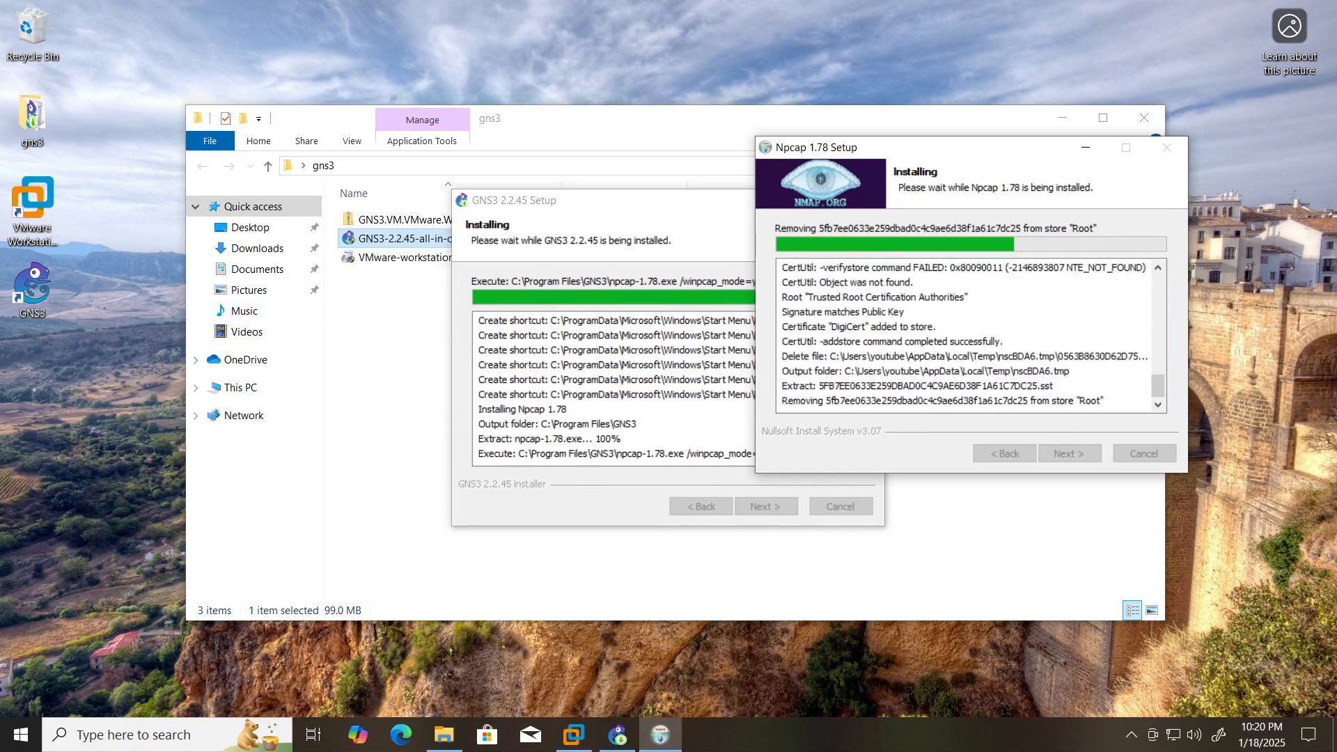
Extract the GNS3.VM.VMware.Workstation.2.2.45 archive to its default folder and show the detailed copy progress
{"action": "left_click", "coordinate": [397, 219]}
{"action": "right_click", "coordinate": [383, 221]}
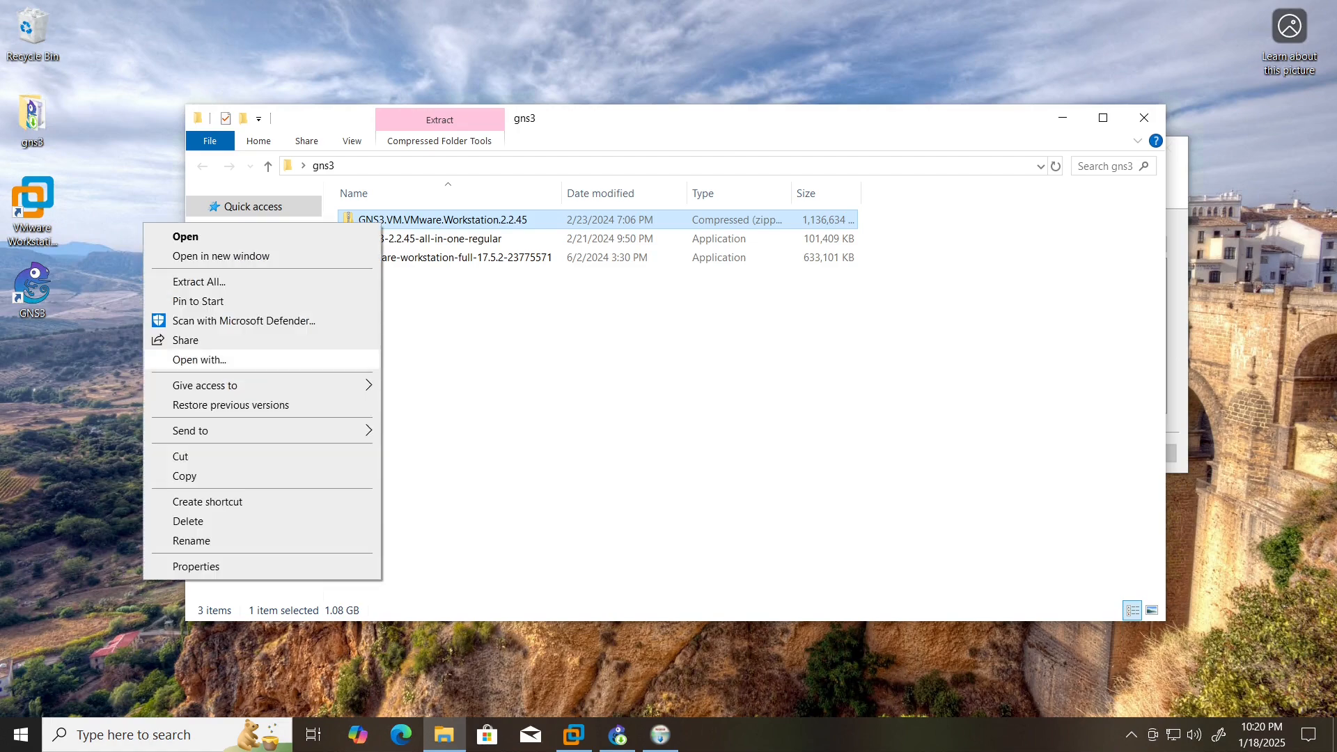
{"action": "left_click", "coordinate": [199, 282]}
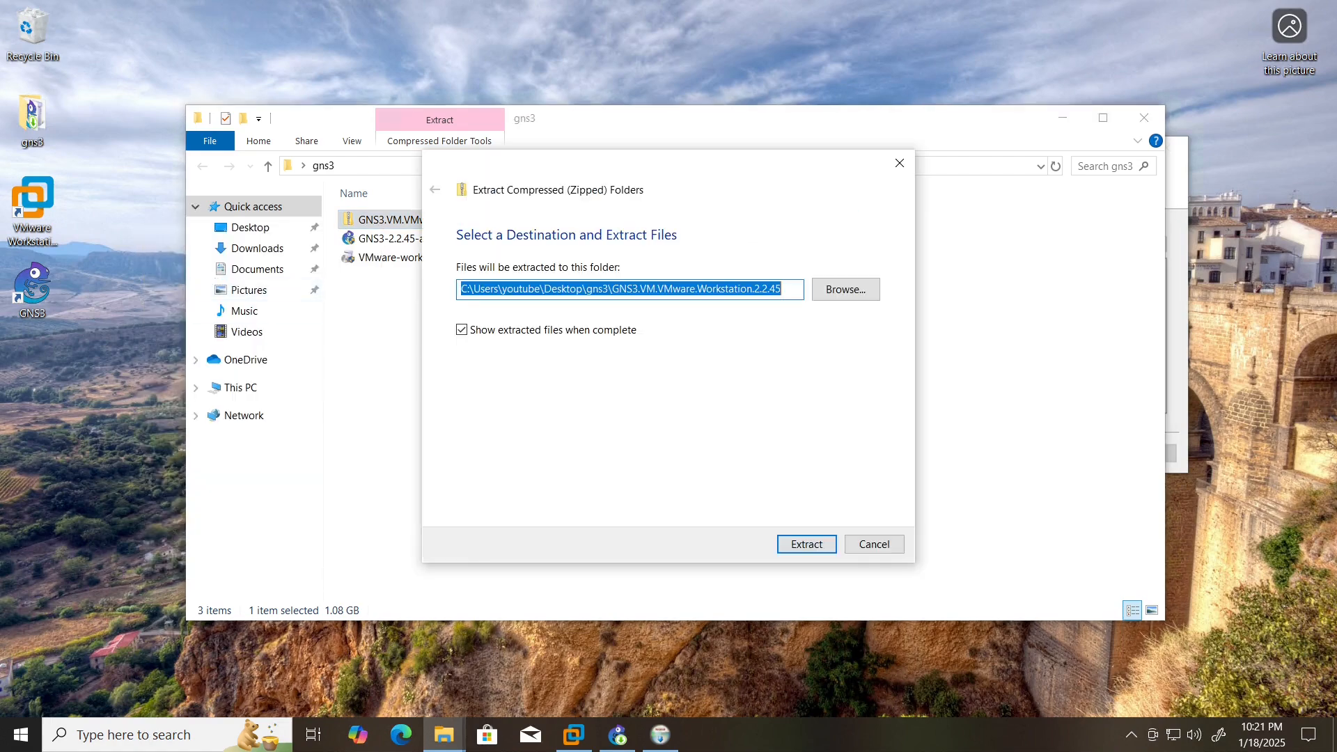
{"action": "key", "text": "Return"}
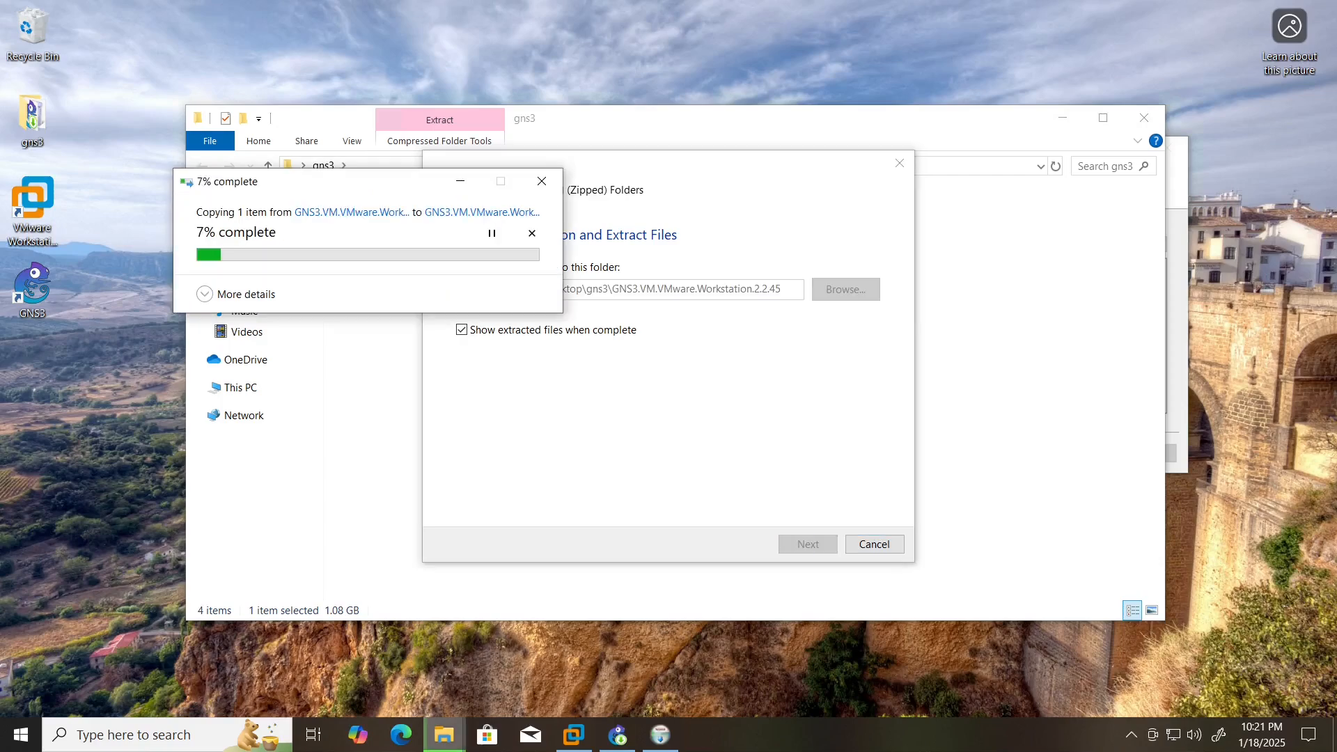
{"action": "left_click", "coordinate": [208, 293]}
Return to the Npcap 1.78 setup and finish its wizard
{"action": "left_click", "coordinate": [618, 735]}
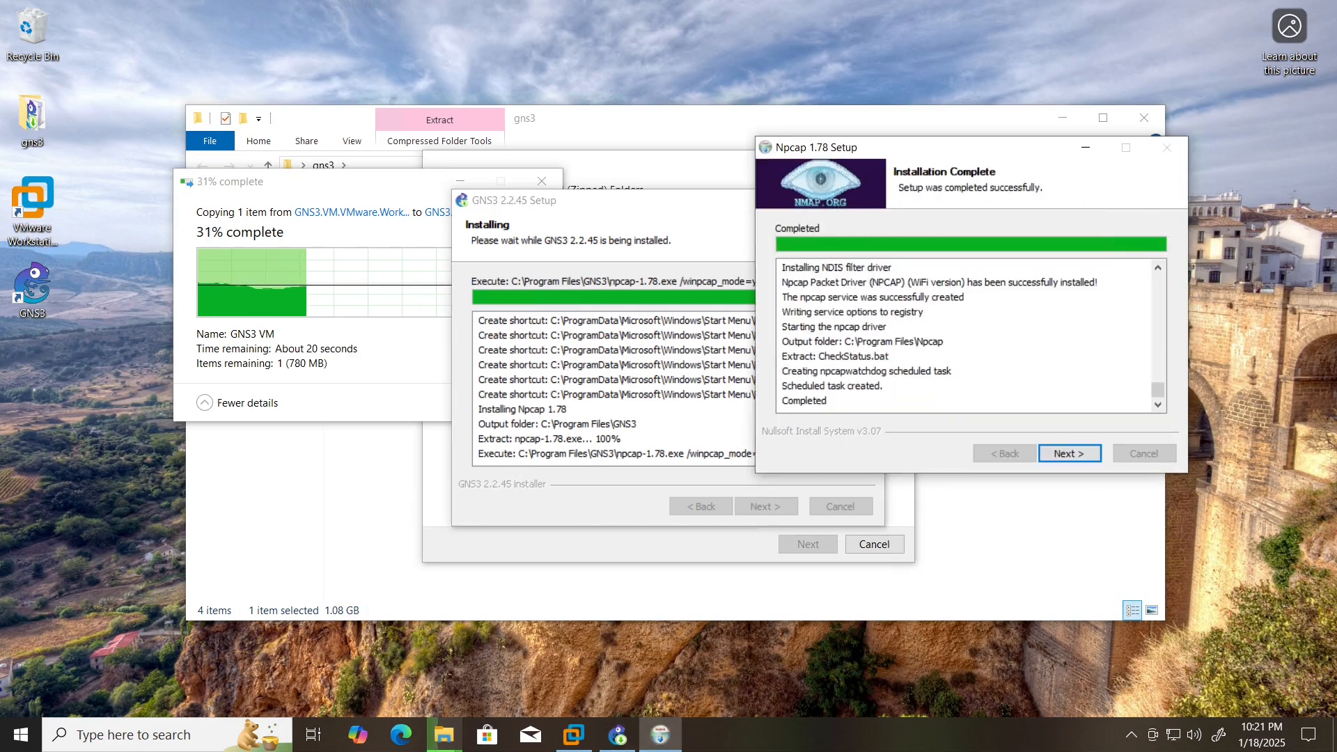
{"action": "key", "text": "Return"}
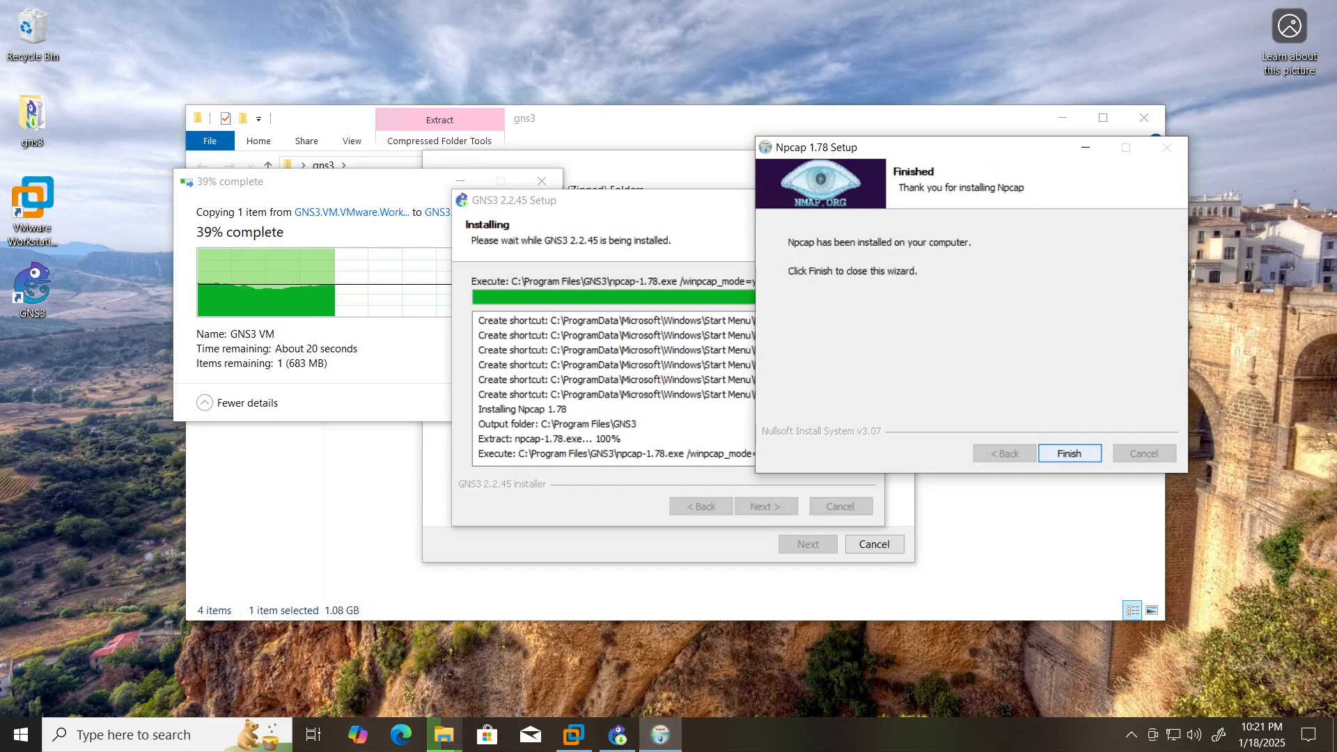
{"action": "key", "text": "Return"}
Move the GNS3 setup window aside, cancel the Wireshark 4.2.2 download and decline to retry it
{"action": "left_click_drag", "start_coordinate": [627, 200], "coordinate": [819, 155]}
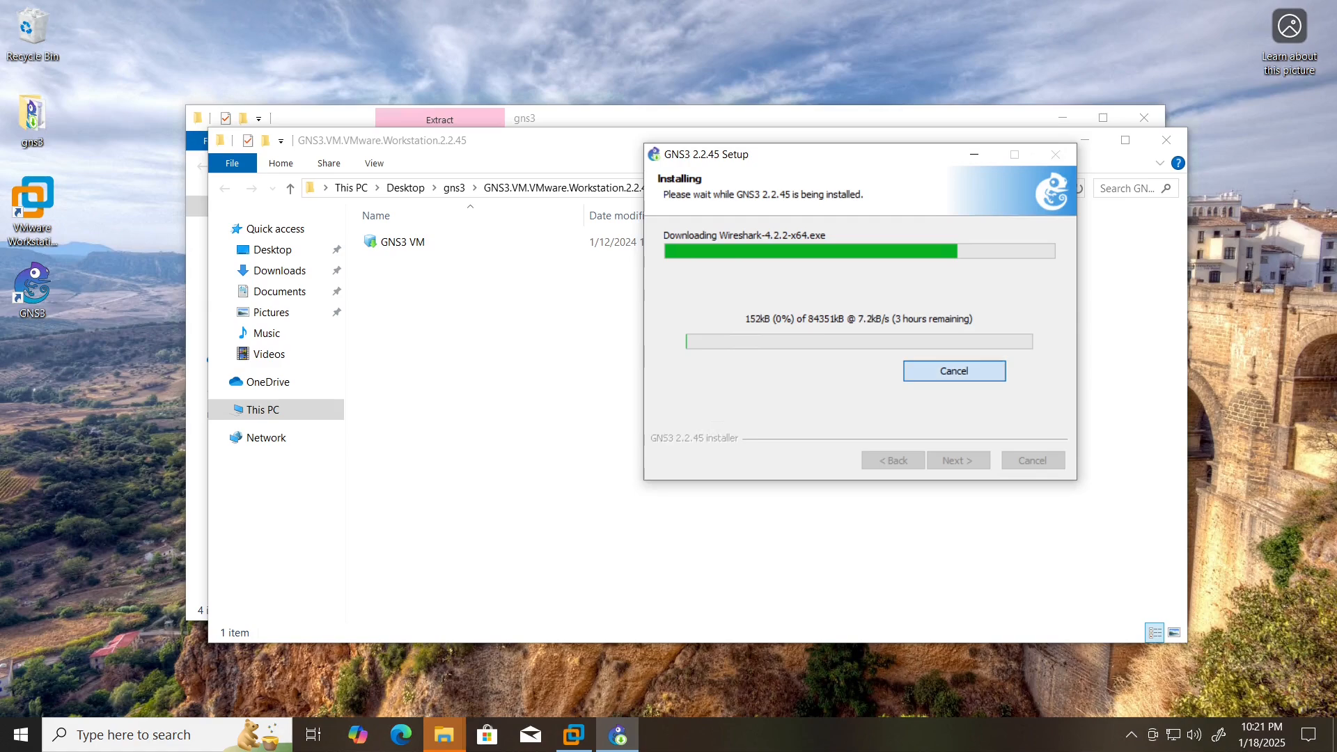
{"action": "left_click", "coordinate": [955, 371]}
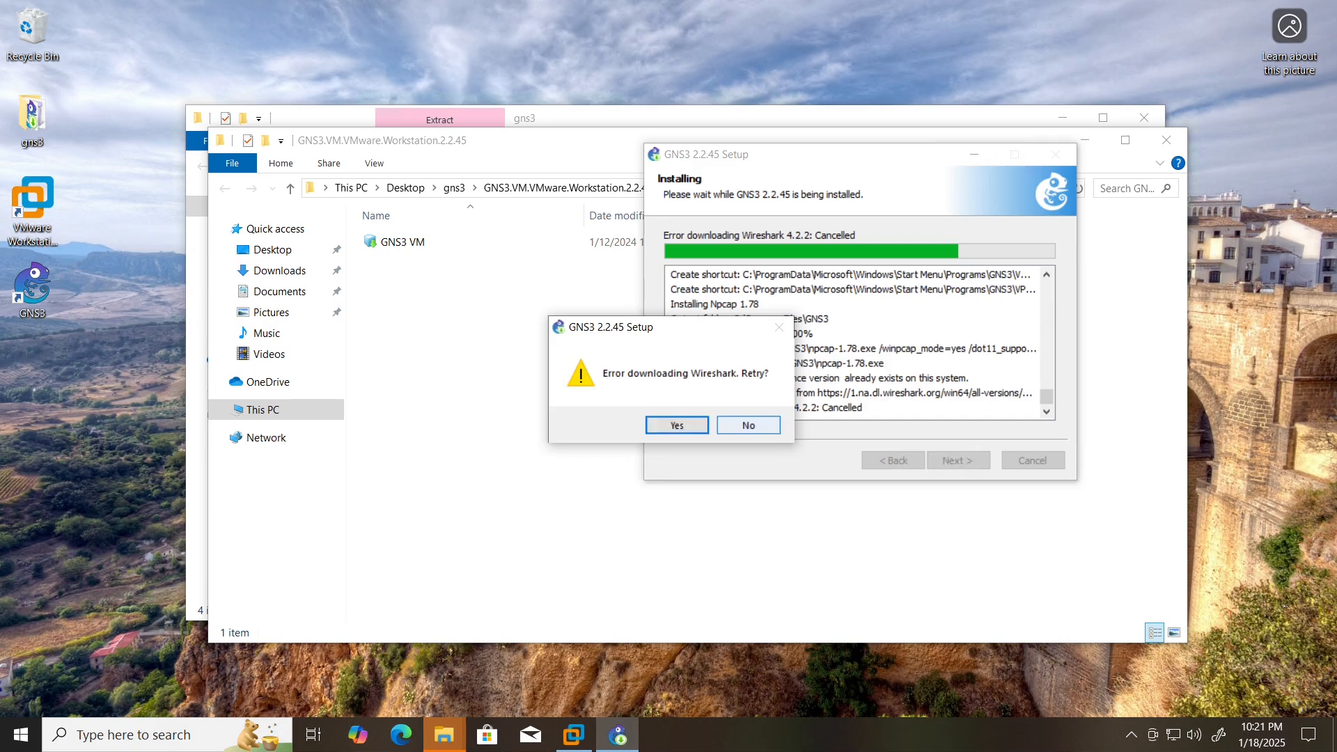
{"action": "left_click", "coordinate": [748, 425]}
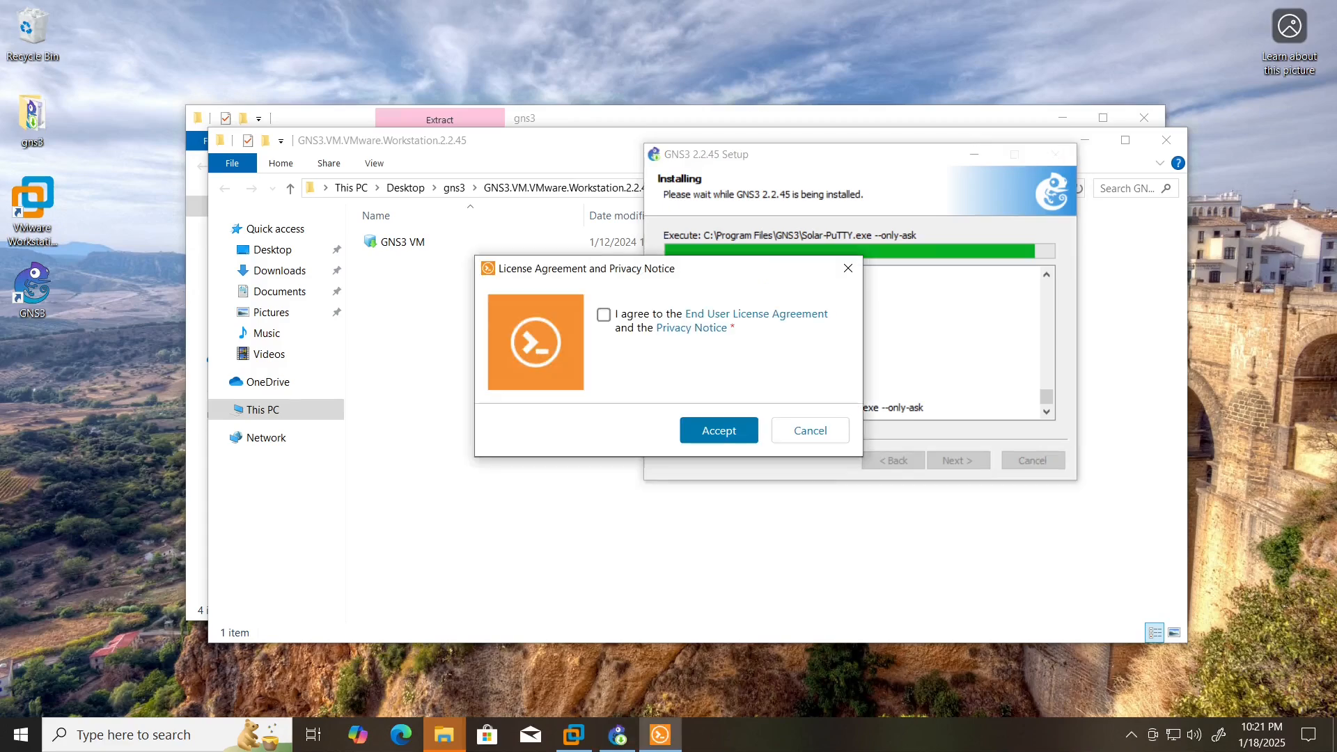
Accept the Solar-PuTTY license agreement and privacy notice, and close the e-mail address prompt without entering anything
{"action": "left_click", "coordinate": [604, 315]}
{"action": "left_click", "coordinate": [719, 430]}
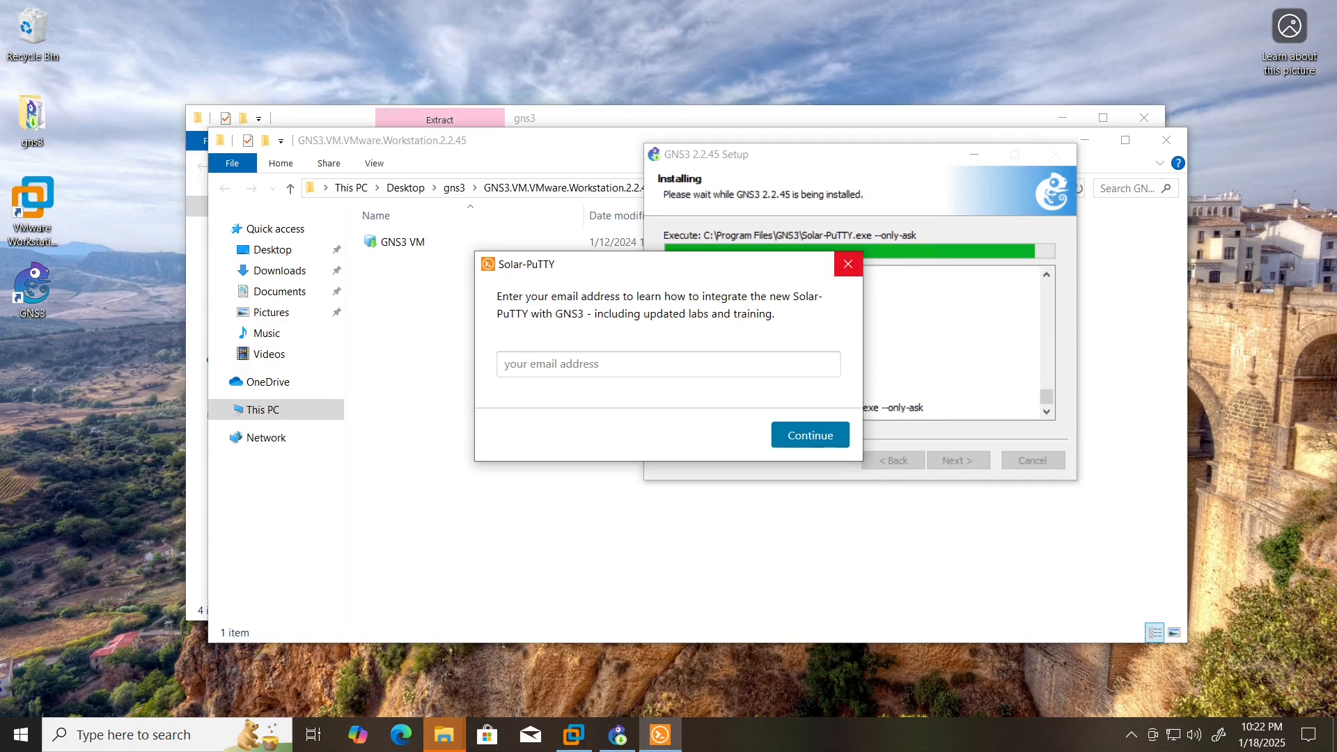
{"action": "left_click", "coordinate": [849, 264]}
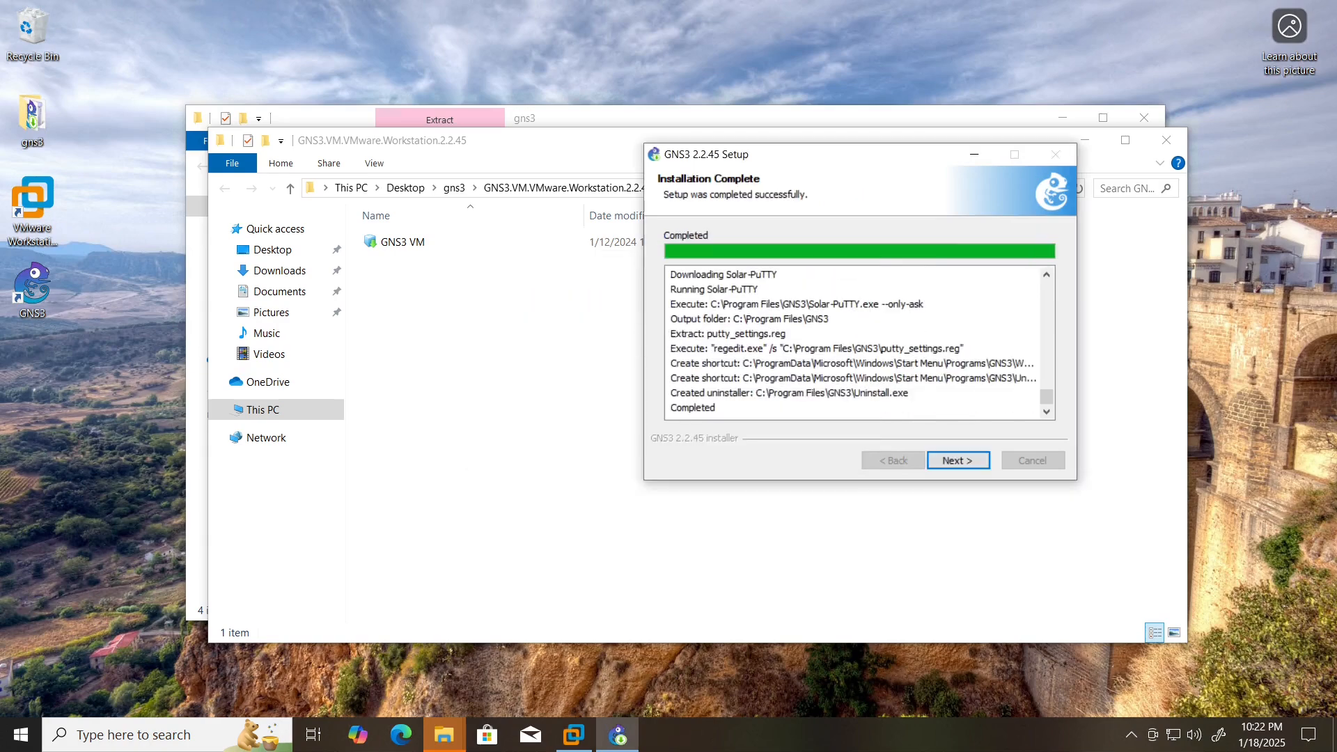
Complete the remaining GNS3 2.2.45 setup pages and finish the wizard with Start GNS3 unchecked
{"action": "left_click", "coordinate": [958, 460]}
{"action": "left_click", "coordinate": [855, 380]}
{"action": "left_click", "coordinate": [959, 461]}
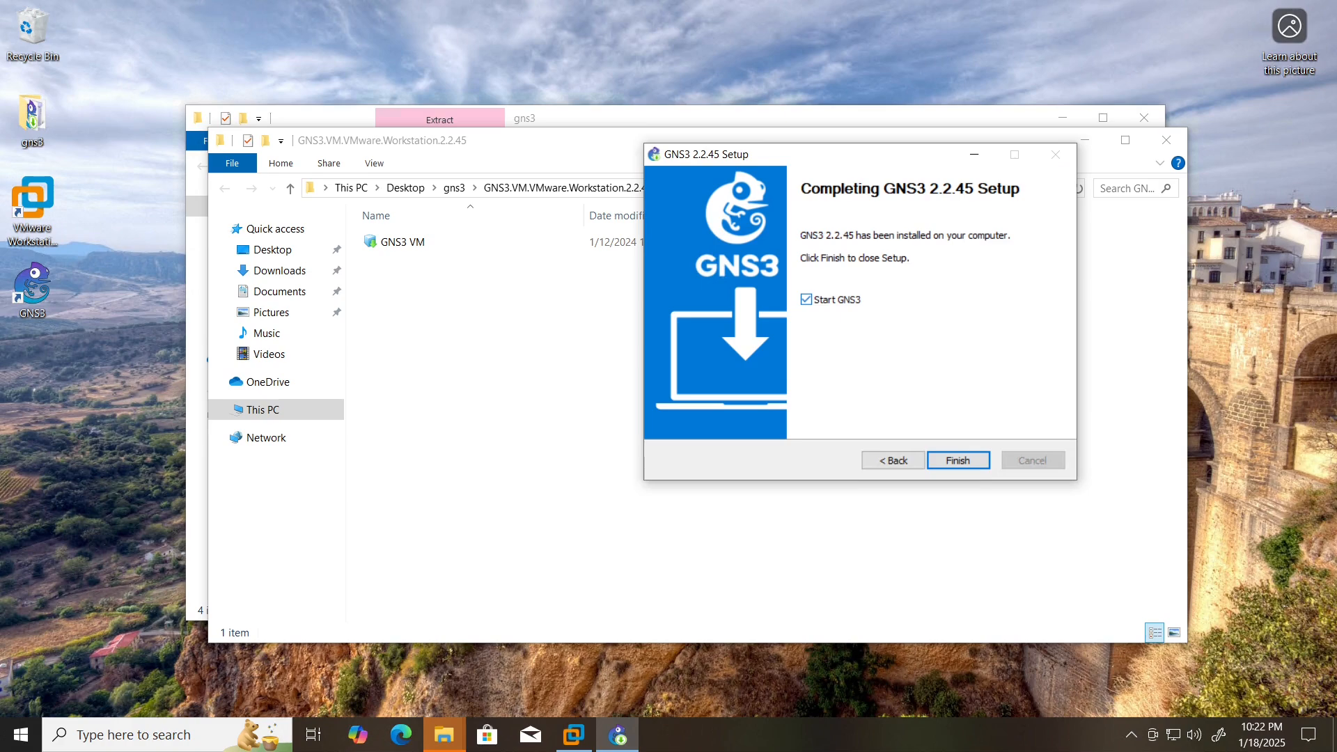
{"action": "left_click", "coordinate": [807, 299]}
{"action": "left_click", "coordinate": [958, 461]}
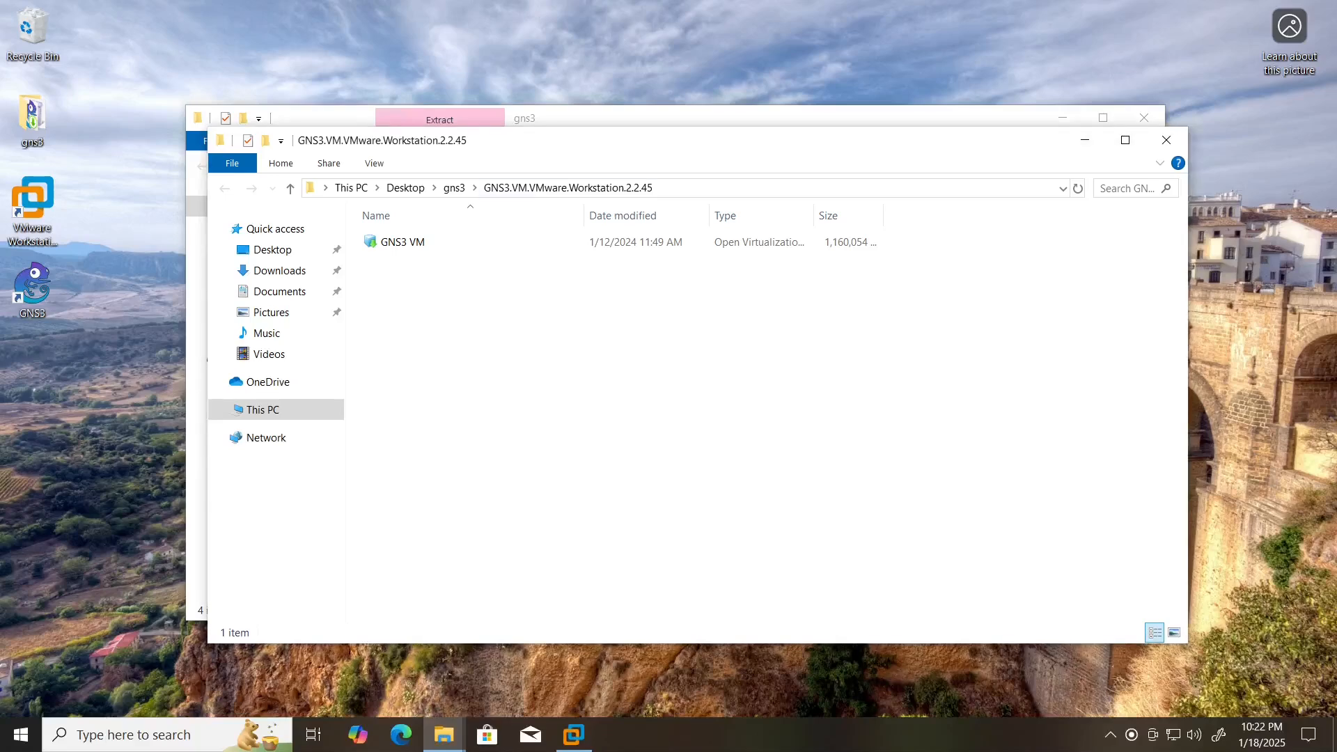
Switch to VMware Workstation and open the GNS3 VM file from the GNS3.VM.VMware.Workstation.2.2.45 folder inside the desktop's gns3 folder
{"action": "left_click", "coordinate": [574, 734]}
{"action": "left_click", "coordinate": [737, 223]}
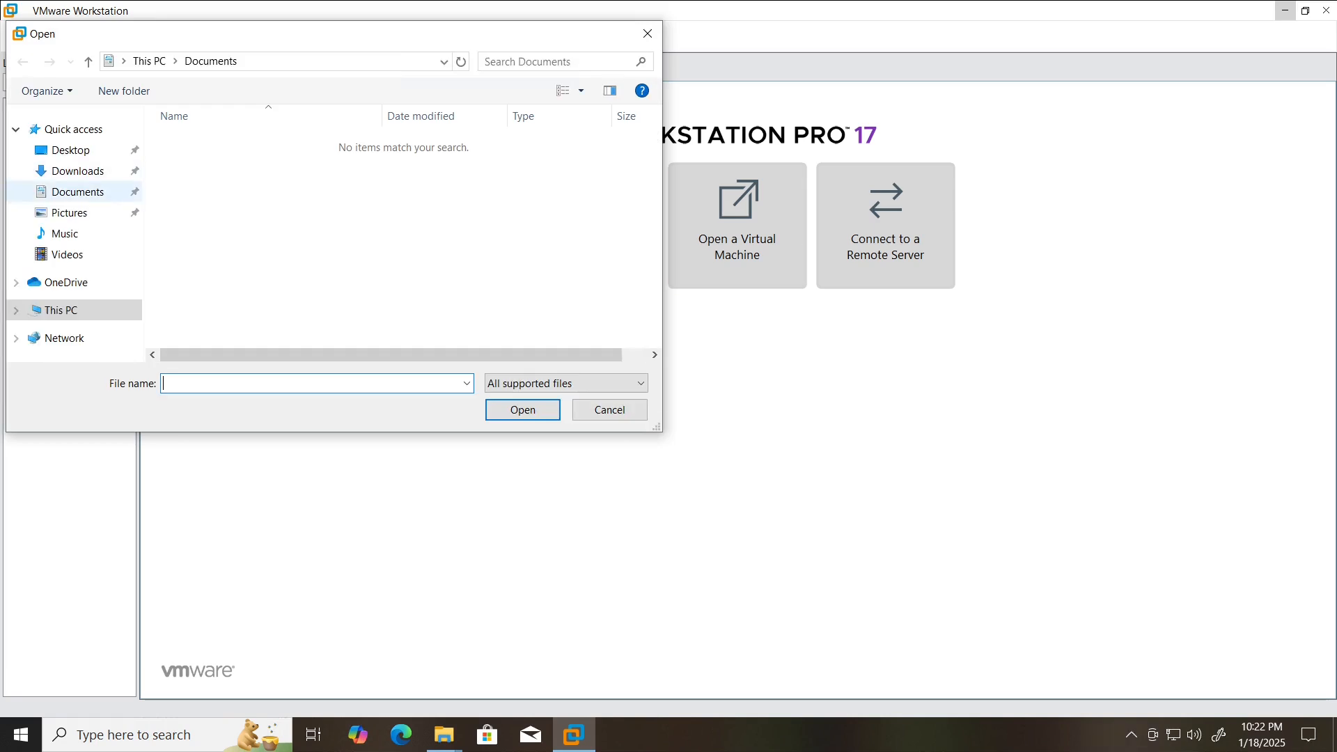
{"action": "left_click", "coordinate": [71, 150]}
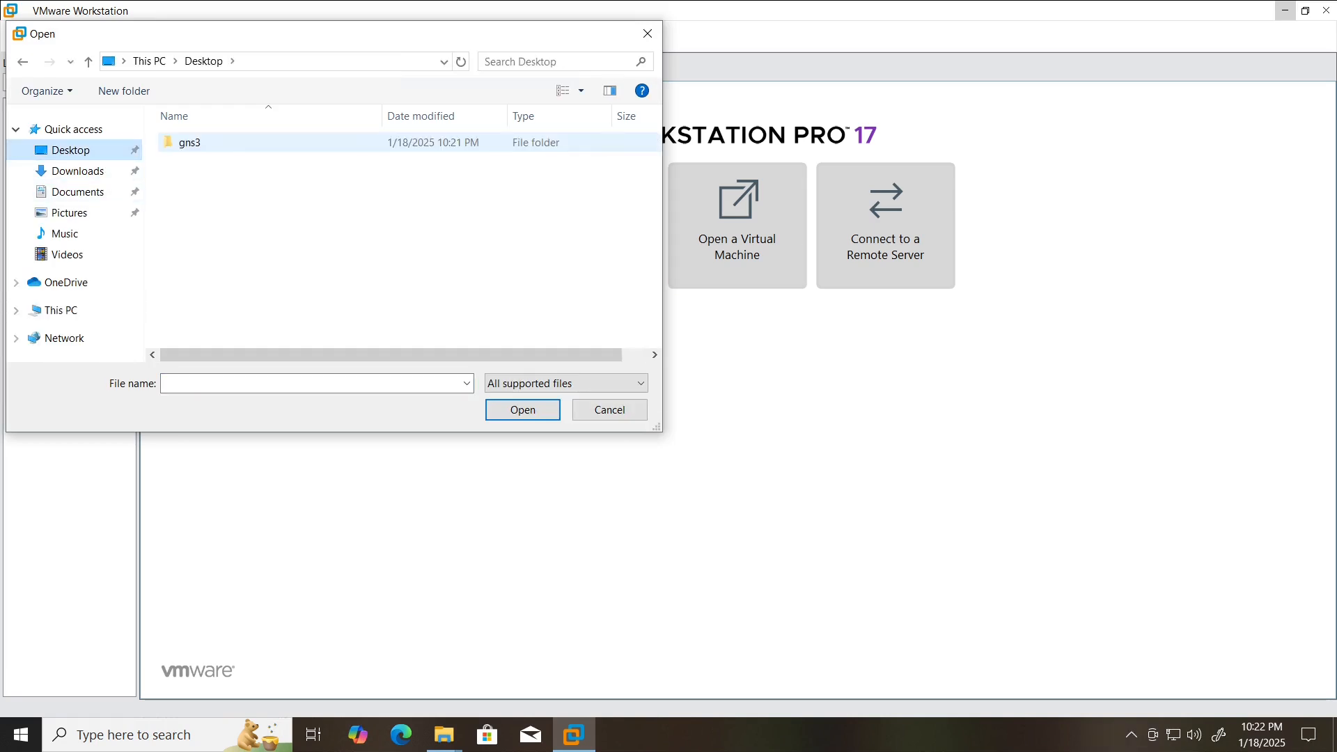
{"action": "double_click", "coordinate": [190, 142]}
{"action": "double_click", "coordinate": [189, 142]}
{"action": "double_click", "coordinate": [192, 139]}
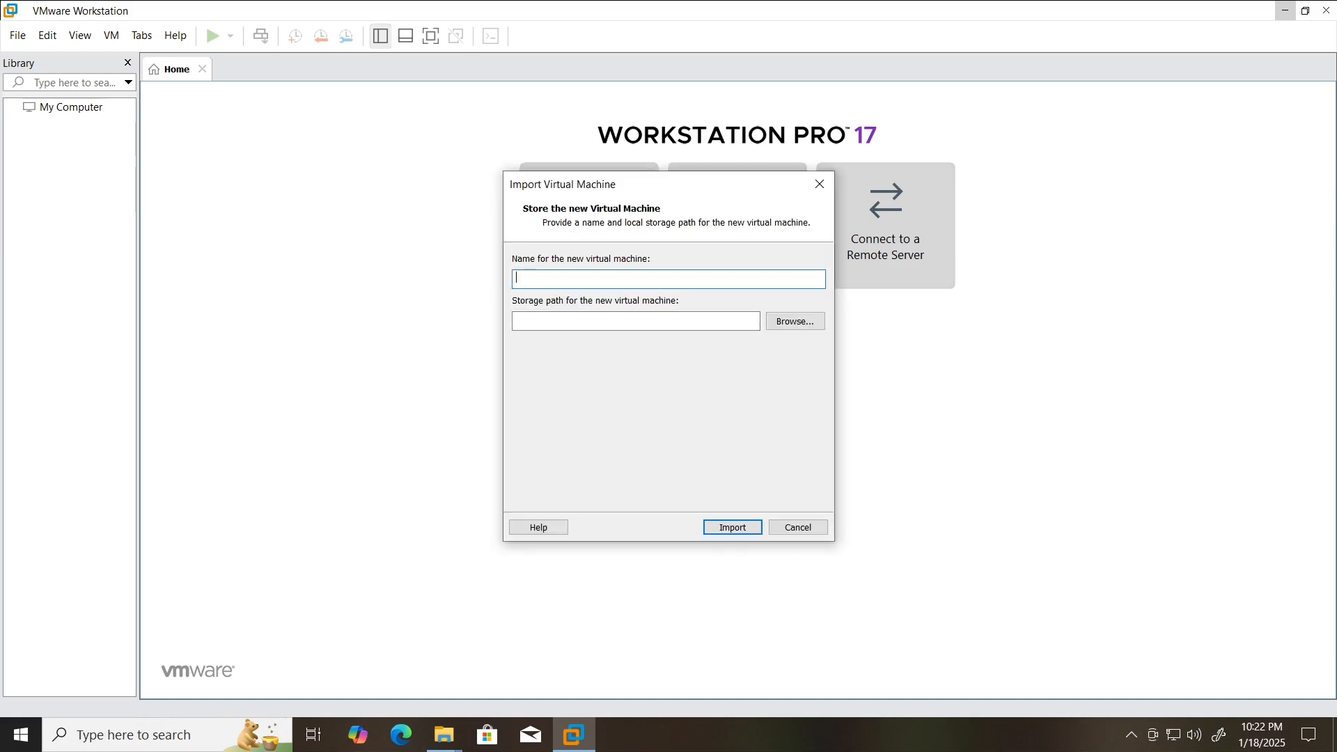
Name the new virtual machine GNS3
{"action": "type", "text": "GNS#"}
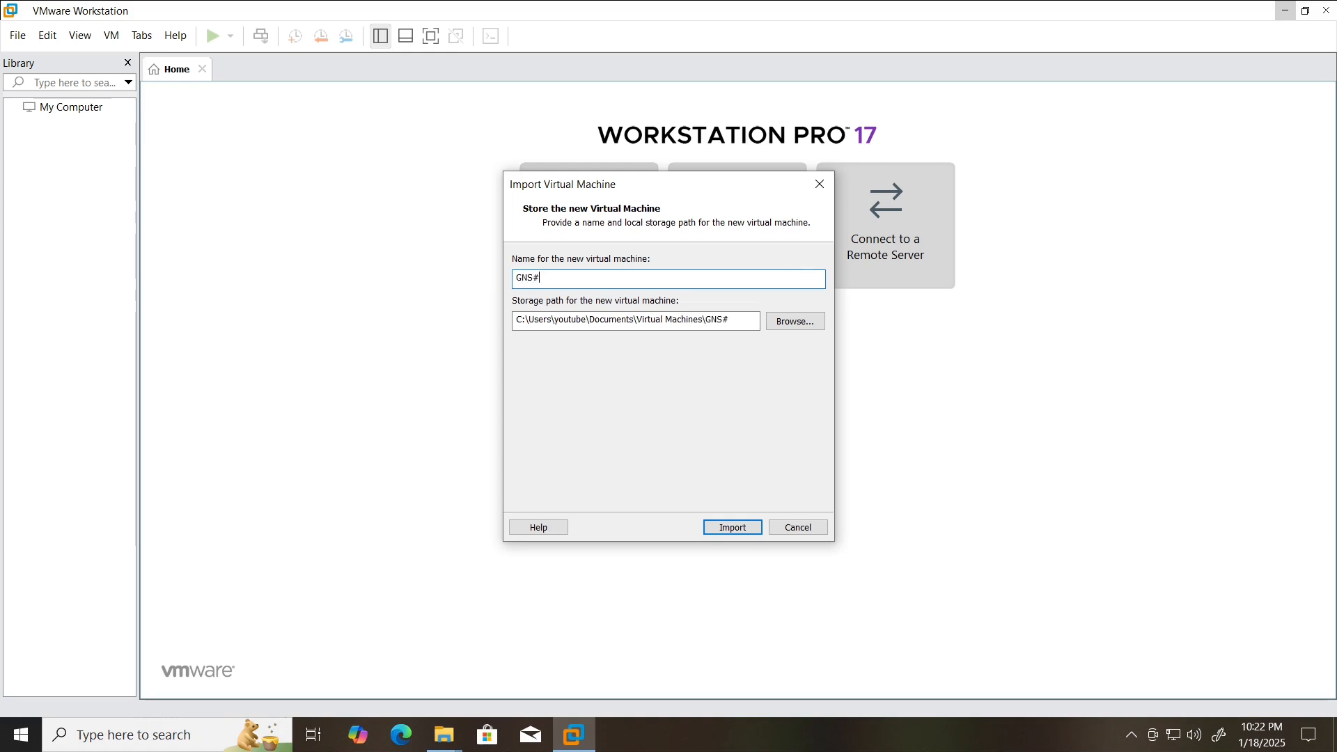
{"action": "key", "text": "BackSpace"}
{"action": "type", "text": "3"}
{"action": "left_click", "coordinate": [796, 321]}
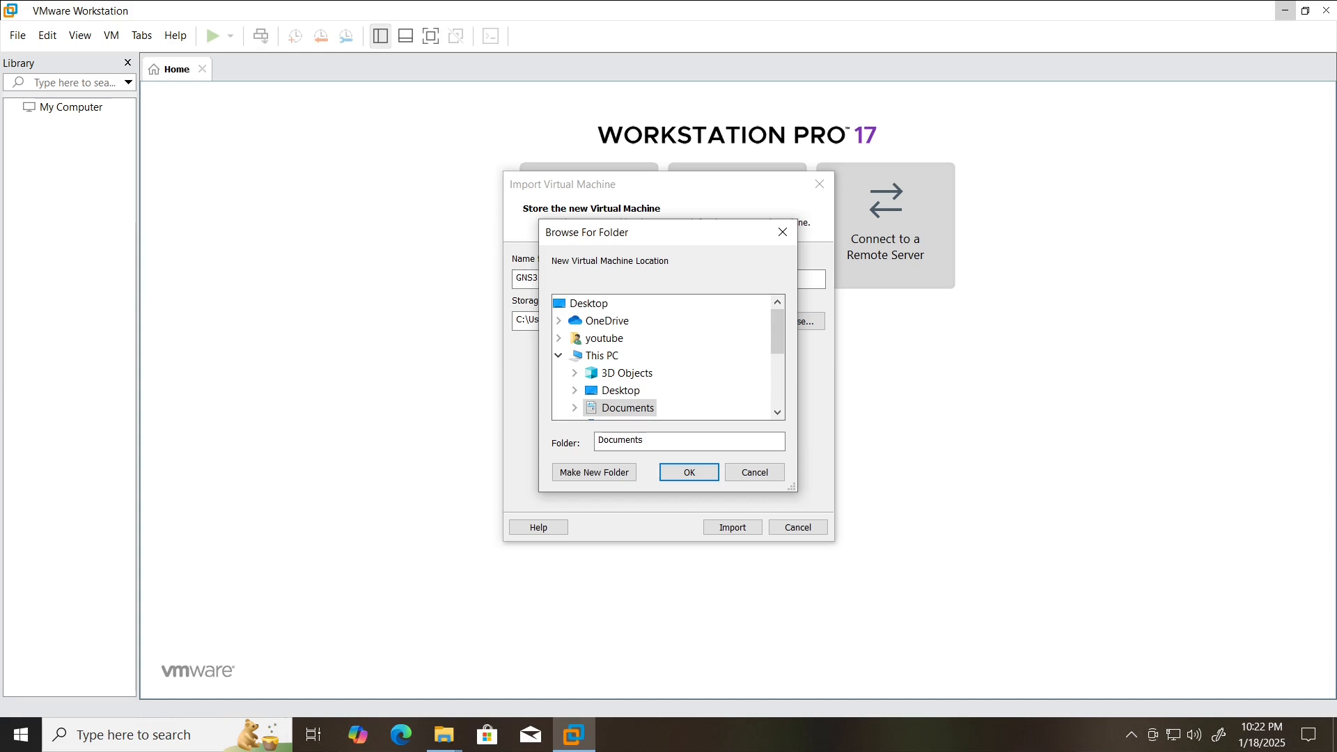
{"action": "scroll", "coordinate": [627, 374], "scroll_direction": "down", "scroll_amount": 2}
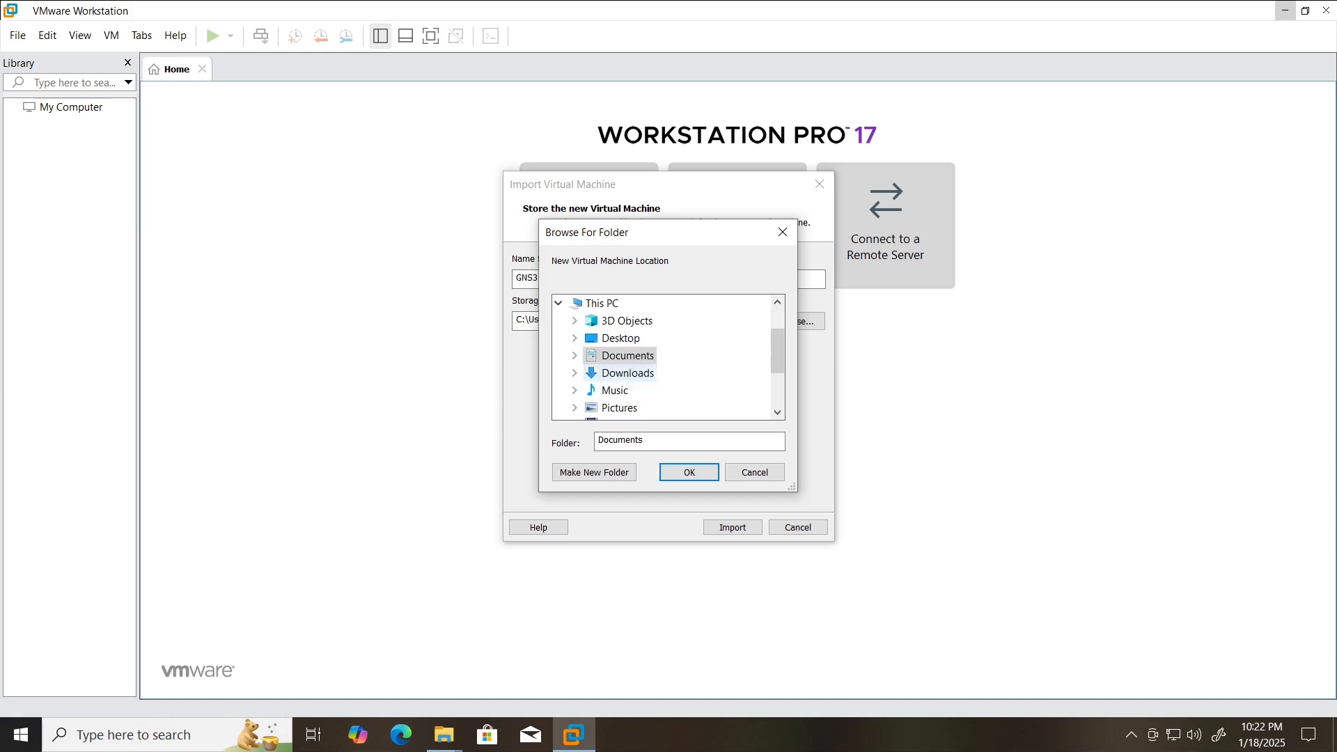
{"action": "scroll", "coordinate": [627, 374], "scroll_direction": "up", "scroll_amount": 1}
{"action": "left_click", "coordinate": [783, 233]}
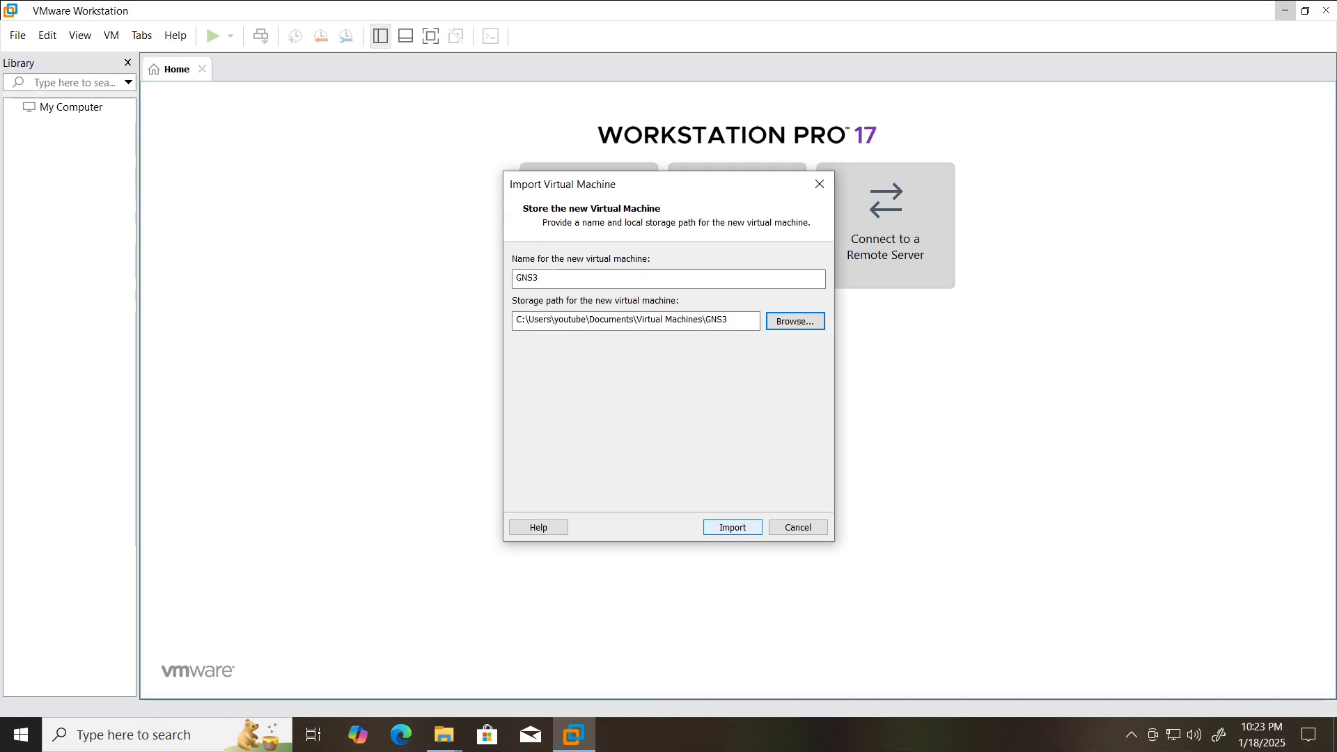
Start importing the GNS3 virtual machine and close the open File Explorer windows
{"action": "key", "text": "Return"}
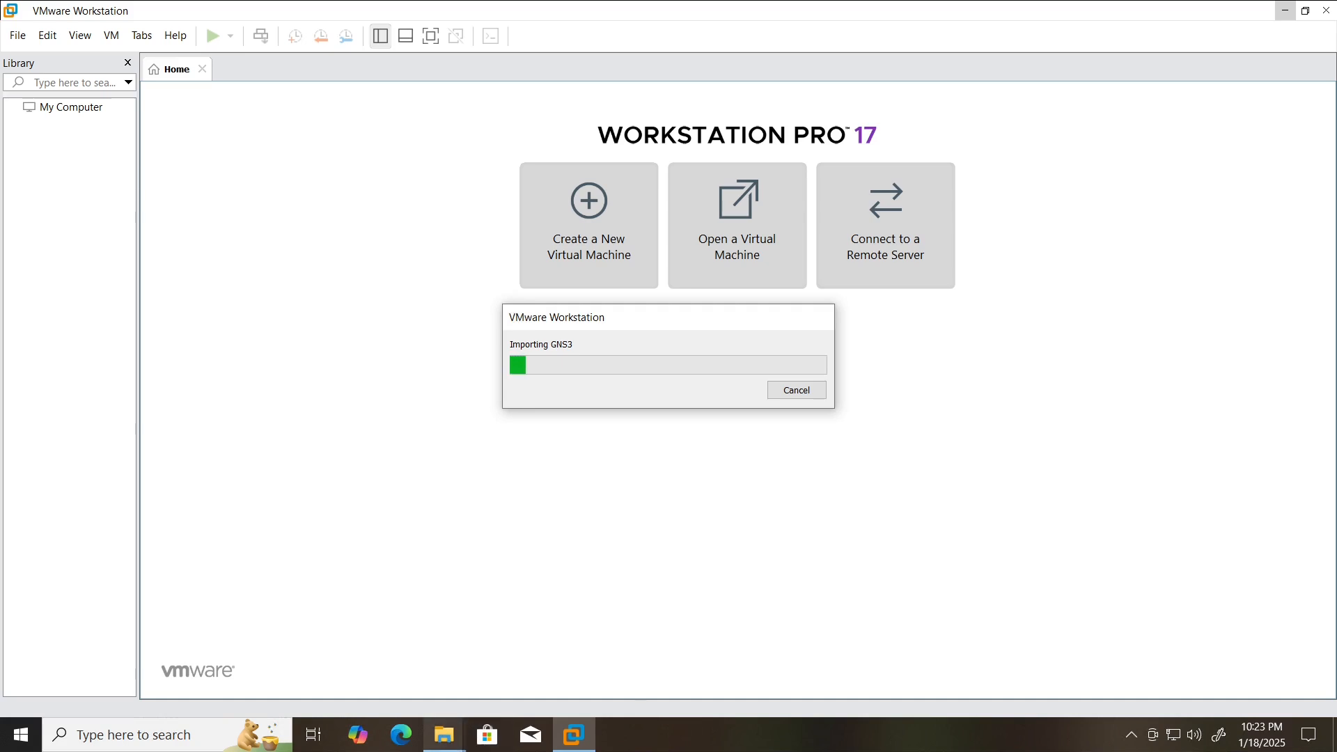
{"action": "mouse_move", "coordinate": [444, 735]}
{"action": "left_click", "coordinate": [373, 669]}
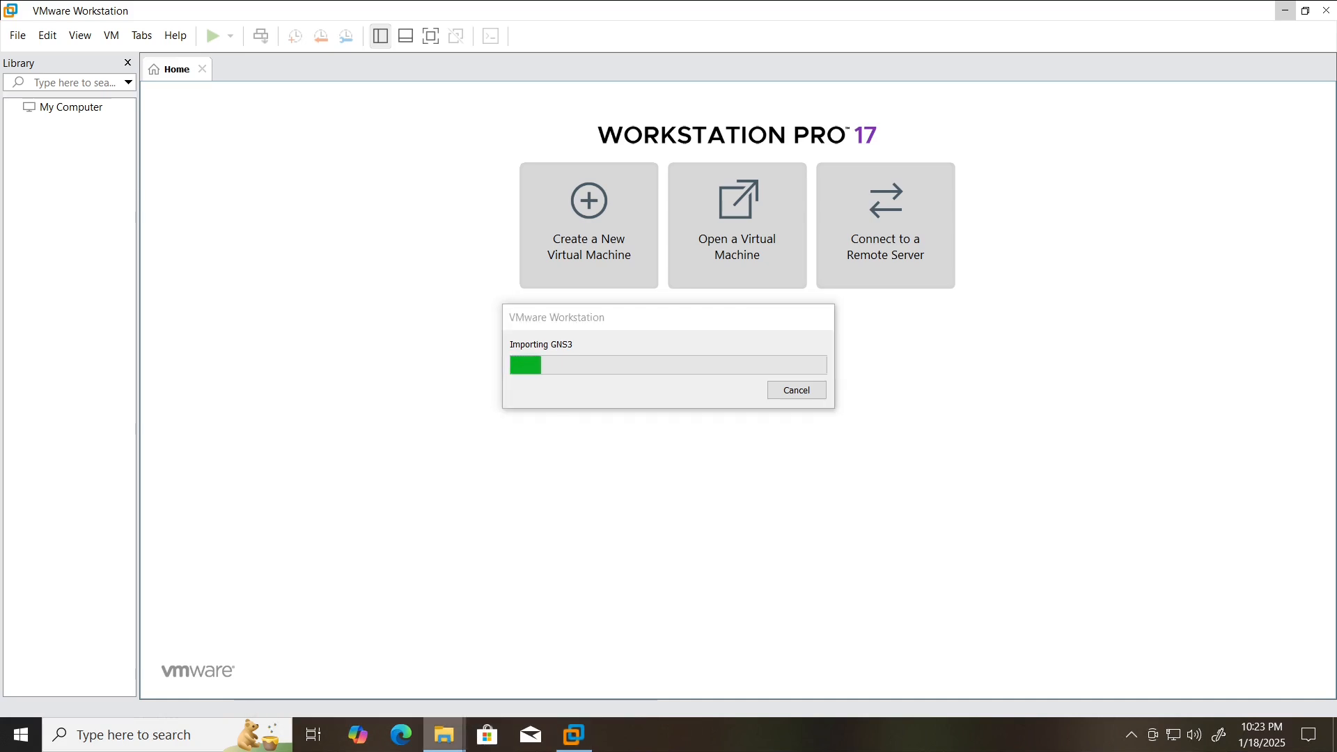
{"action": "right_click", "coordinate": [444, 735]}
{"action": "left_click", "coordinate": [390, 698]}
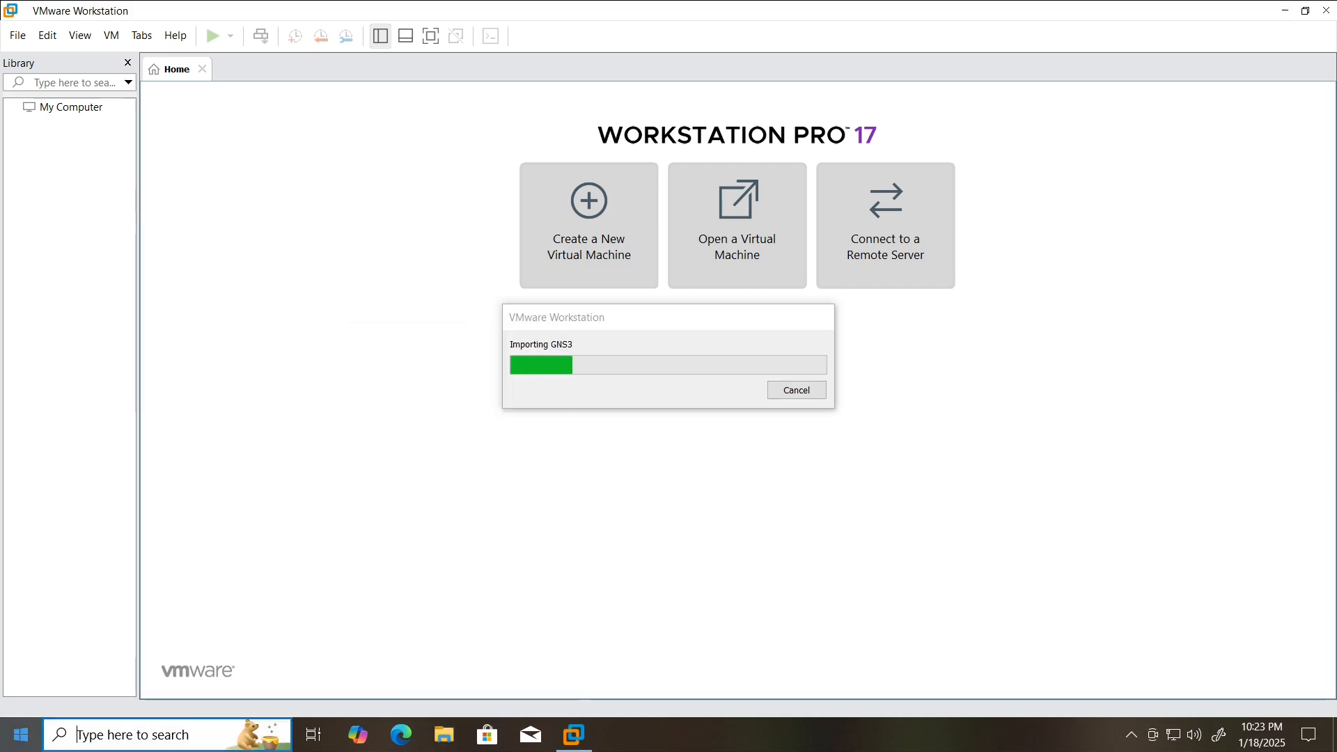
{"action": "key", "text": "super"}
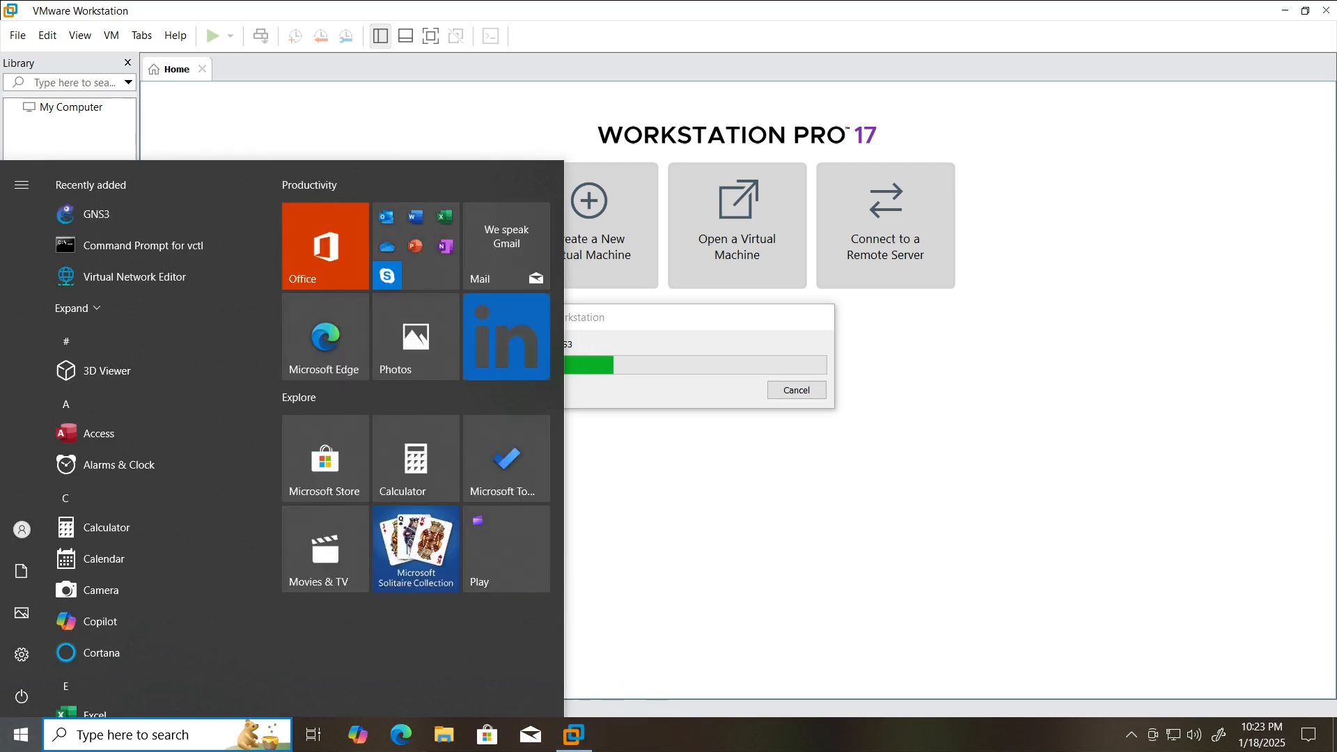
{"action": "key", "text": "super"}
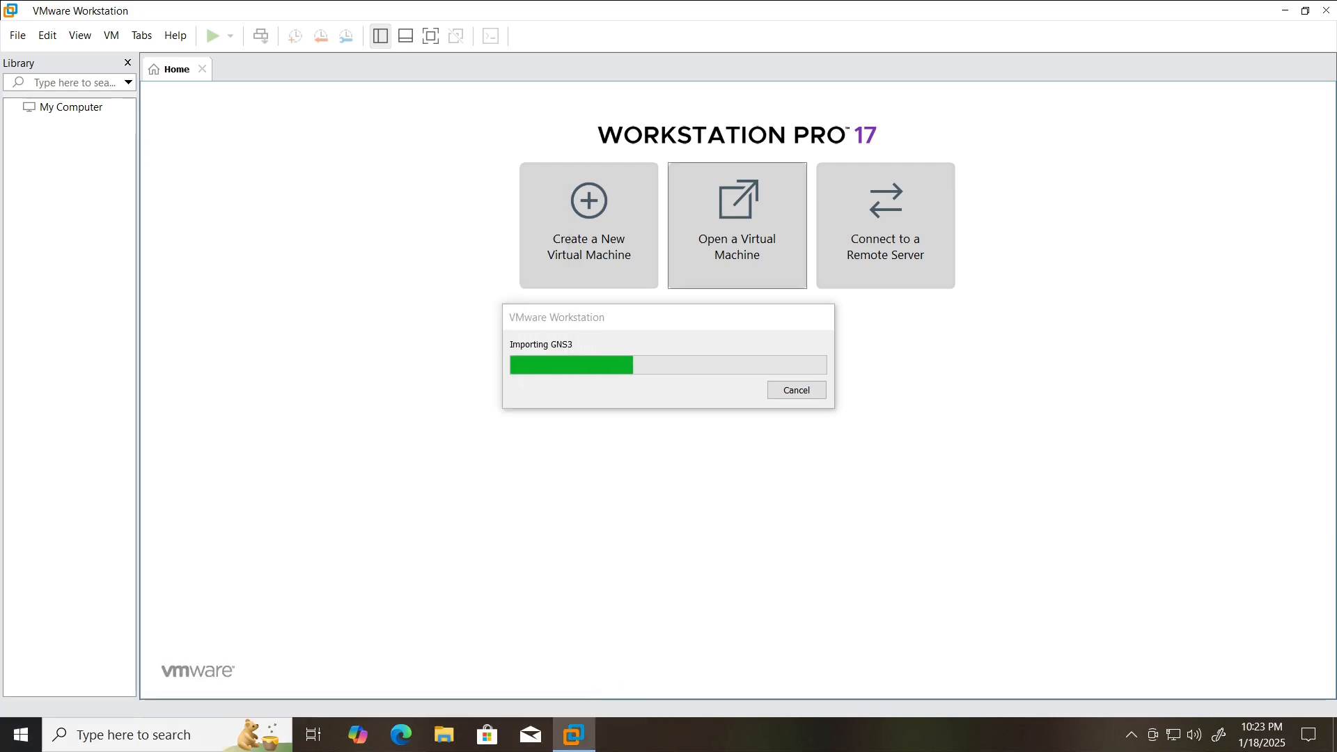
{"action": "left_click", "coordinate": [1286, 10]}
{"action": "right_click", "coordinate": [648, 163]}
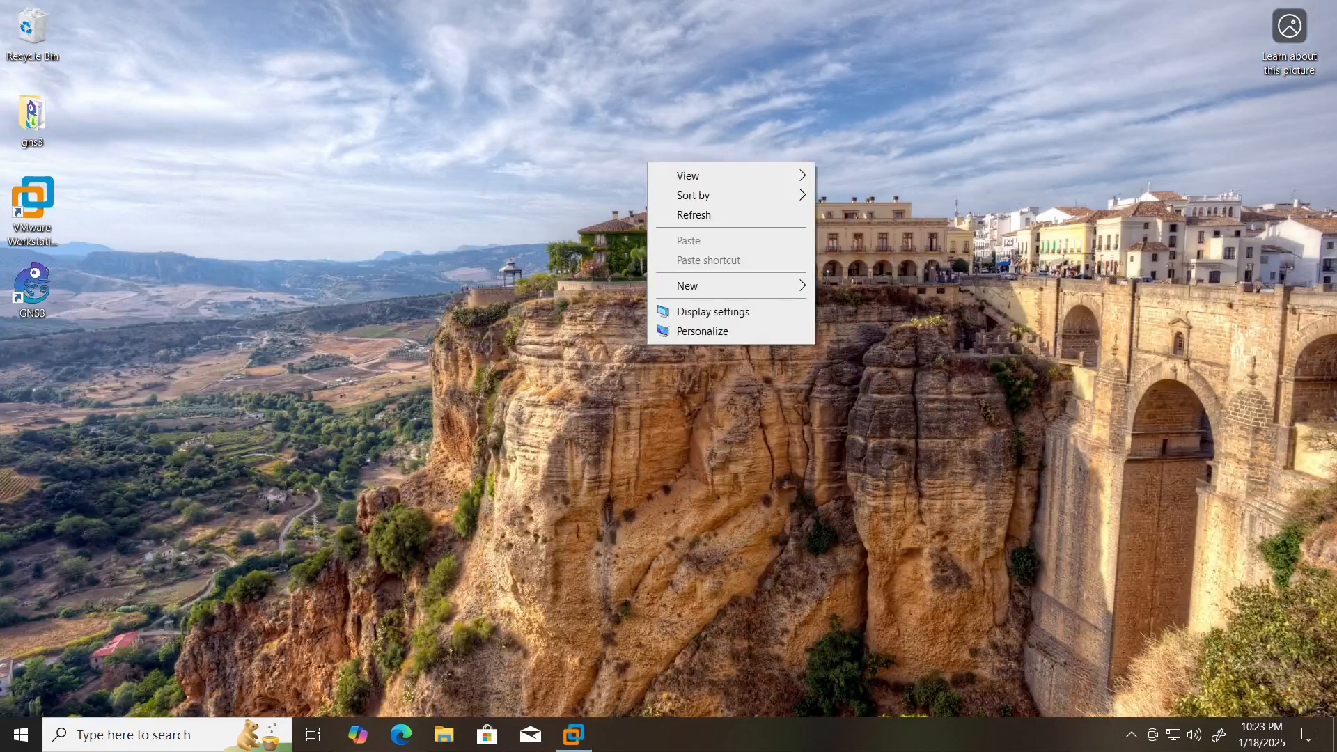
{"action": "left_click", "coordinate": [693, 215]}
{"action": "left_click", "coordinate": [573, 735]}
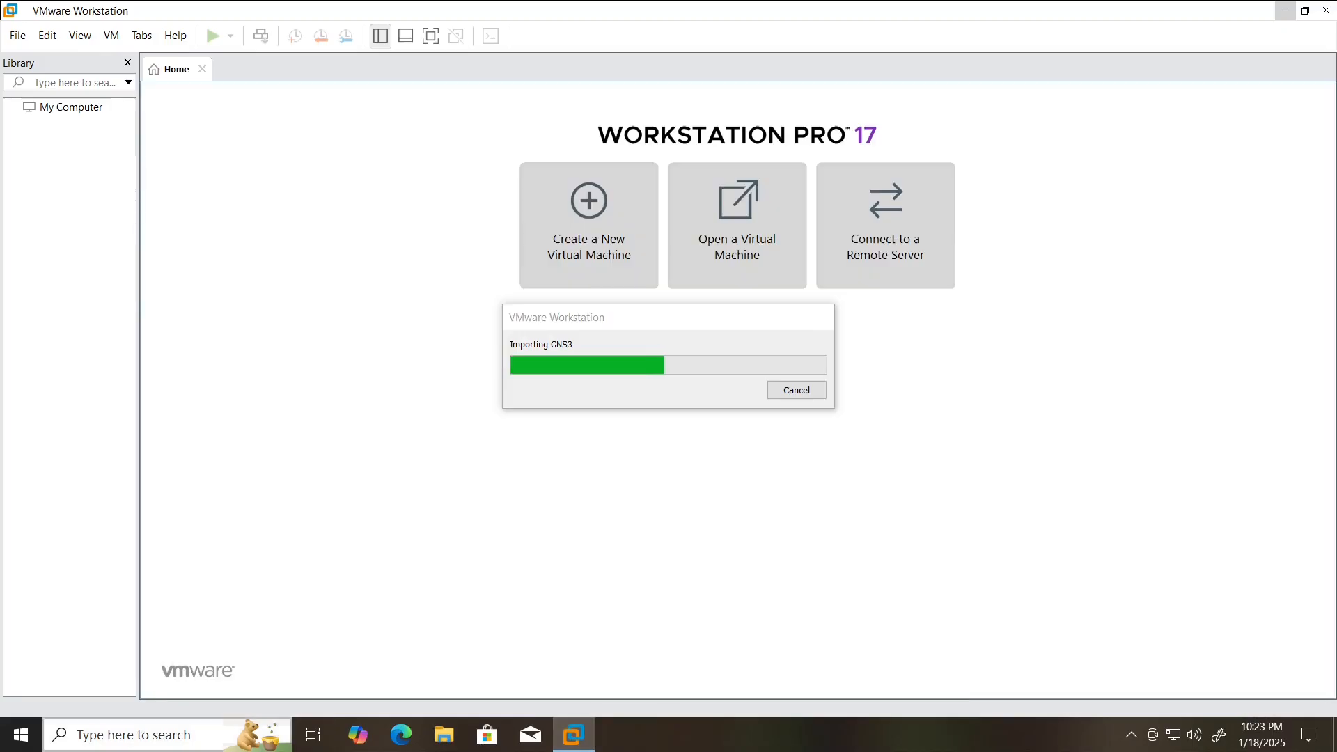
Pin GNS3 to the taskbar and launch it, minimizing its console window
{"action": "key", "text": "super"}
{"action": "left_click_drag", "start_coordinate": [115, 214], "coordinate": [613, 728]}
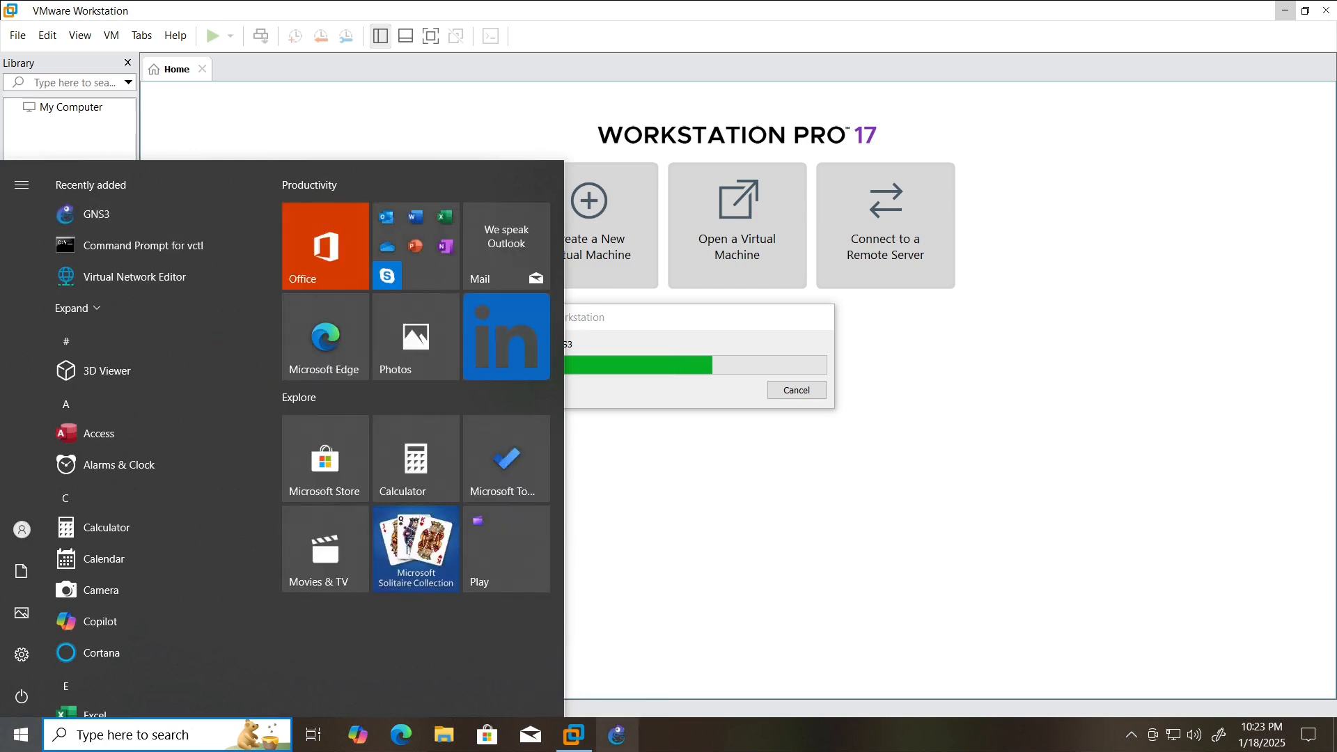
{"action": "left_click", "coordinate": [616, 733]}
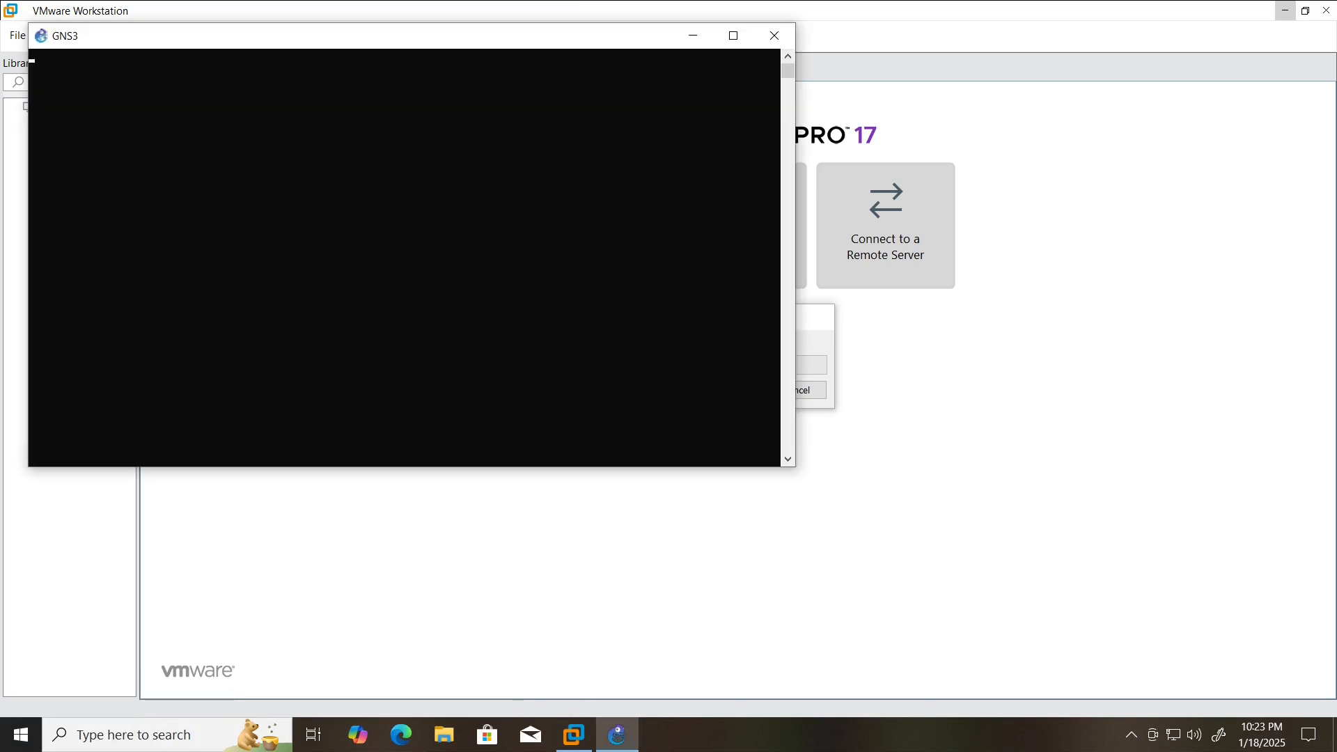
{"action": "left_click", "coordinate": [693, 35]}
{"action": "left_click", "coordinate": [617, 734]}
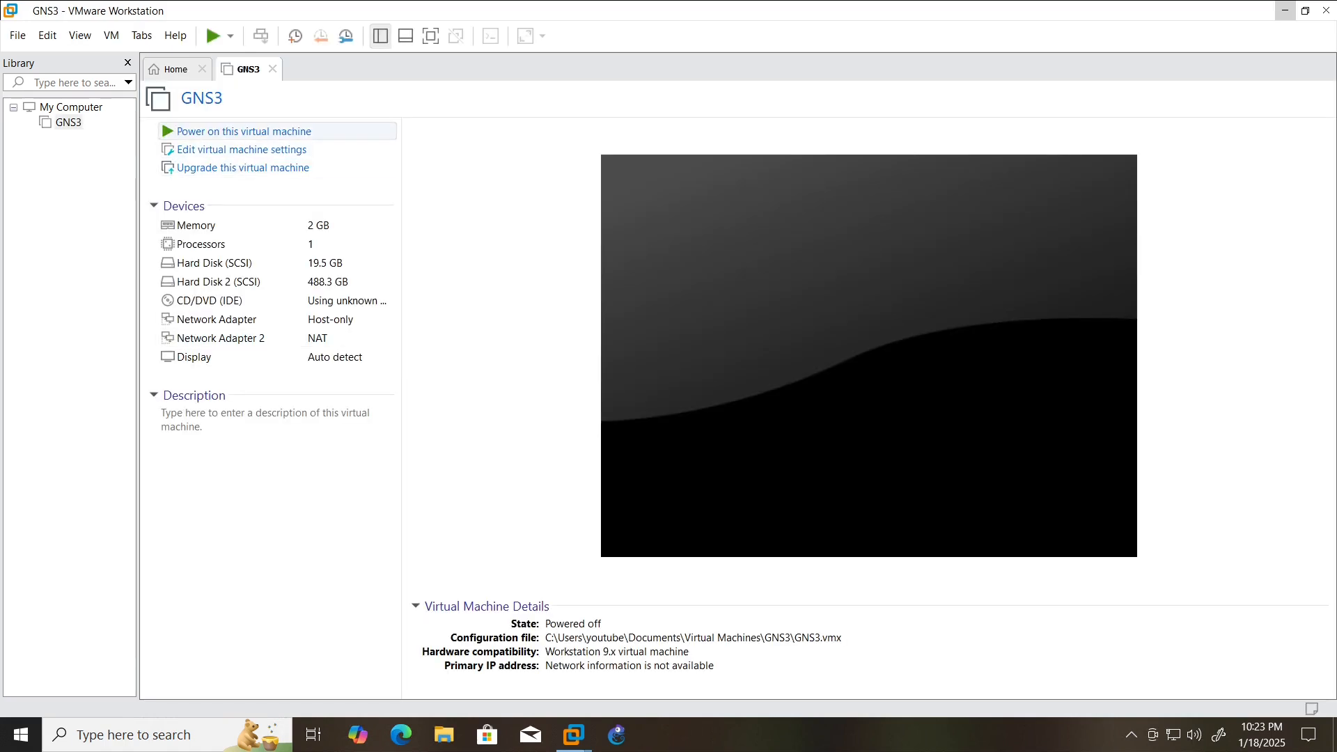
Review the GNS3 virtual machine's network adapter and processor settings, and set its memory to 4096 MB
{"action": "left_click", "coordinate": [242, 149]}
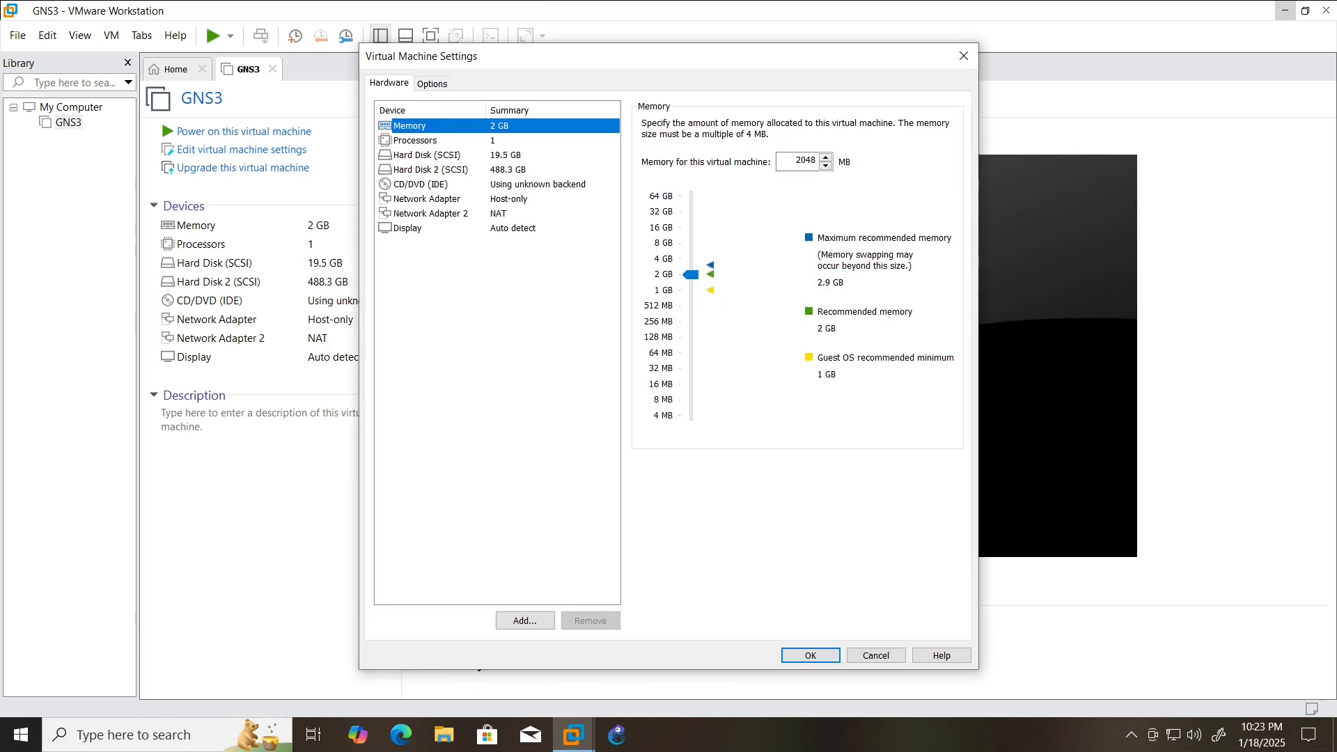
{"action": "left_click", "coordinate": [427, 199]}
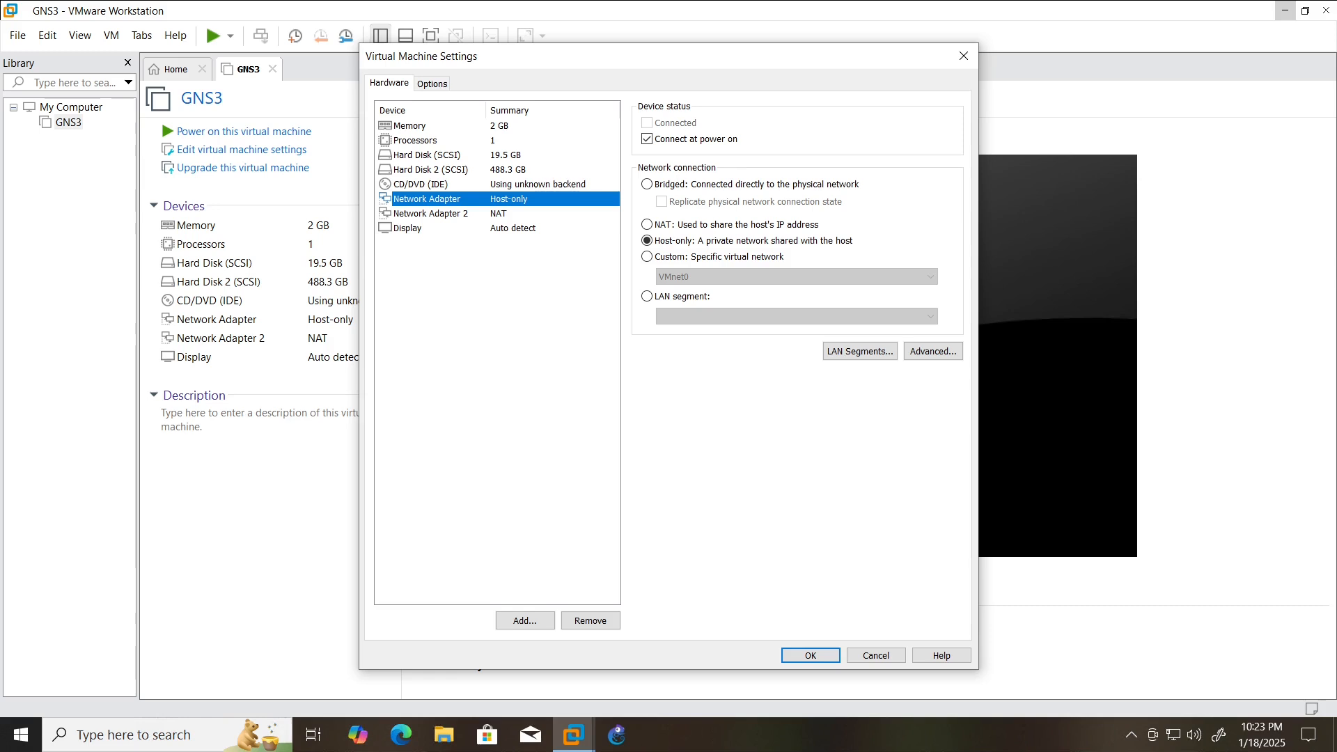
{"action": "left_click", "coordinate": [427, 126]}
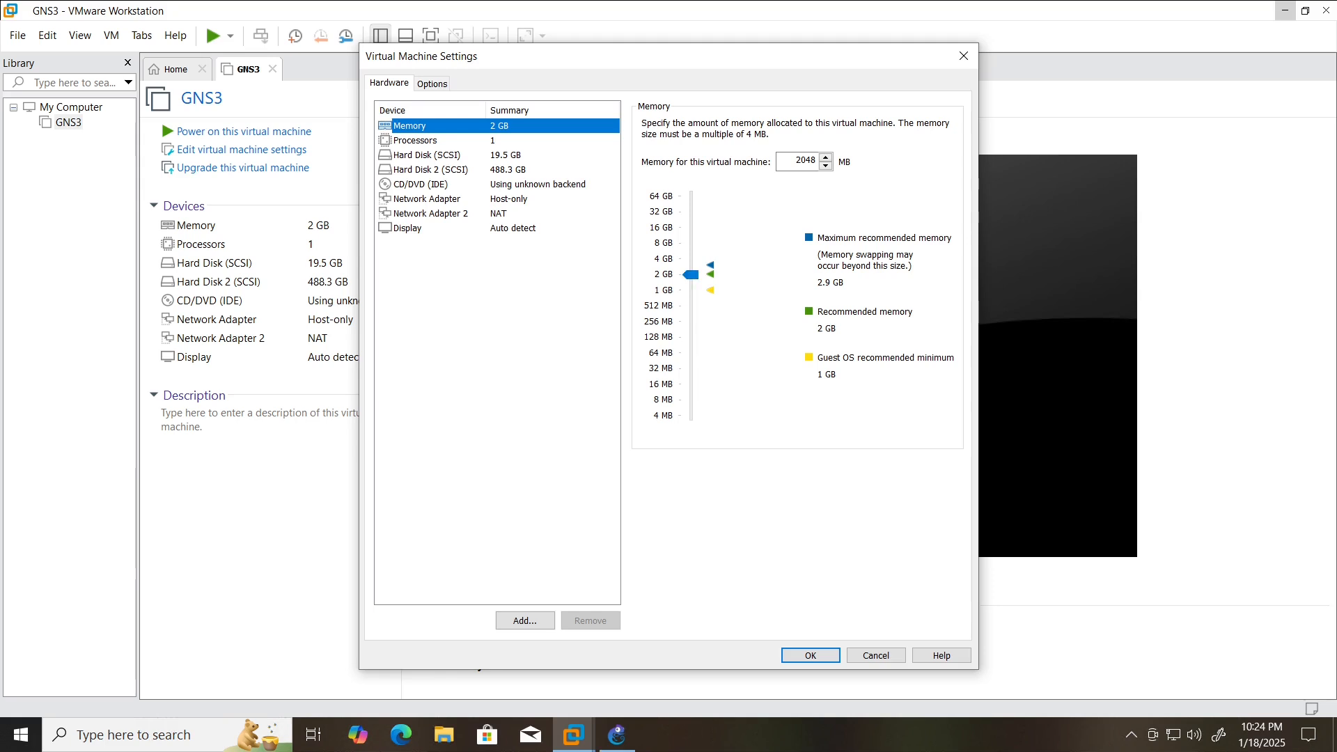
{"action": "left_click", "coordinate": [416, 140]}
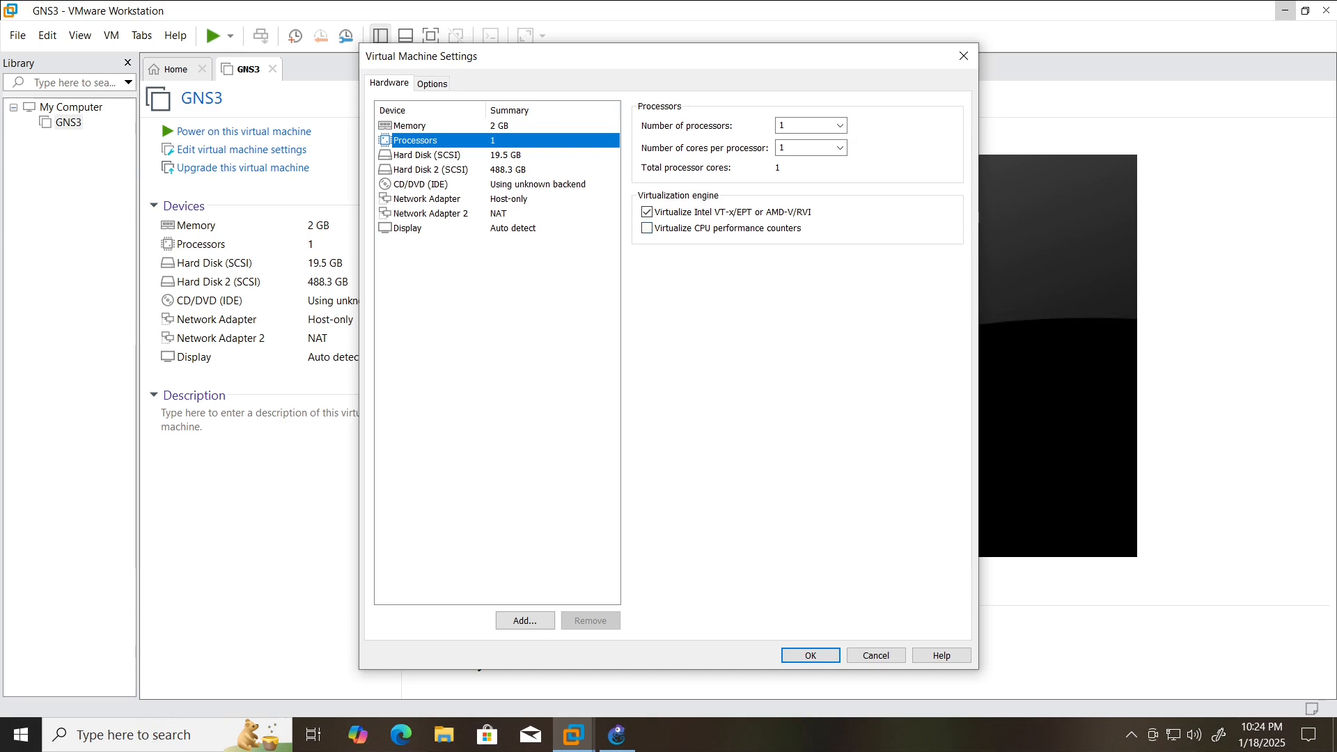
{"action": "left_click", "coordinate": [409, 126]}
{"action": "left_click_drag", "start_coordinate": [691, 275], "coordinate": [691, 258]}
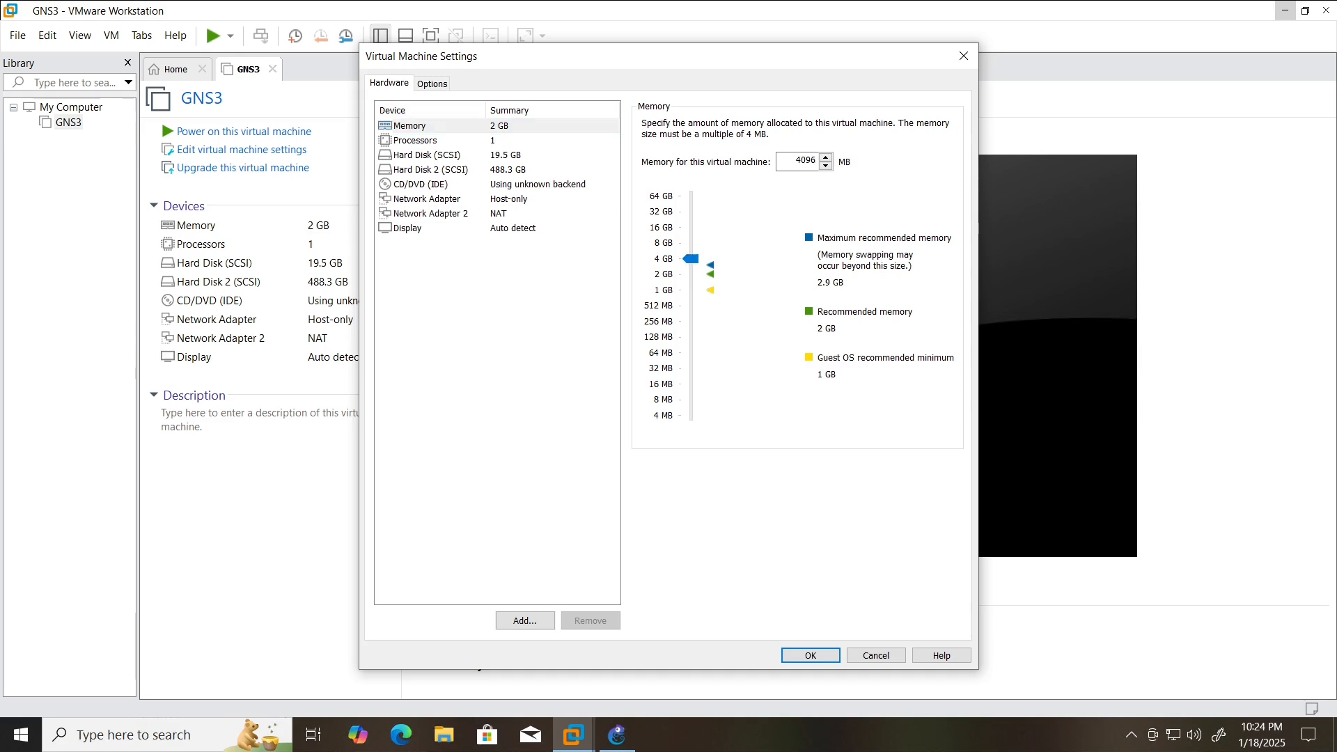
Save the virtual machine settings with 1 processor and power on the GNS3 virtual machine
{"action": "left_click", "coordinate": [416, 141]}
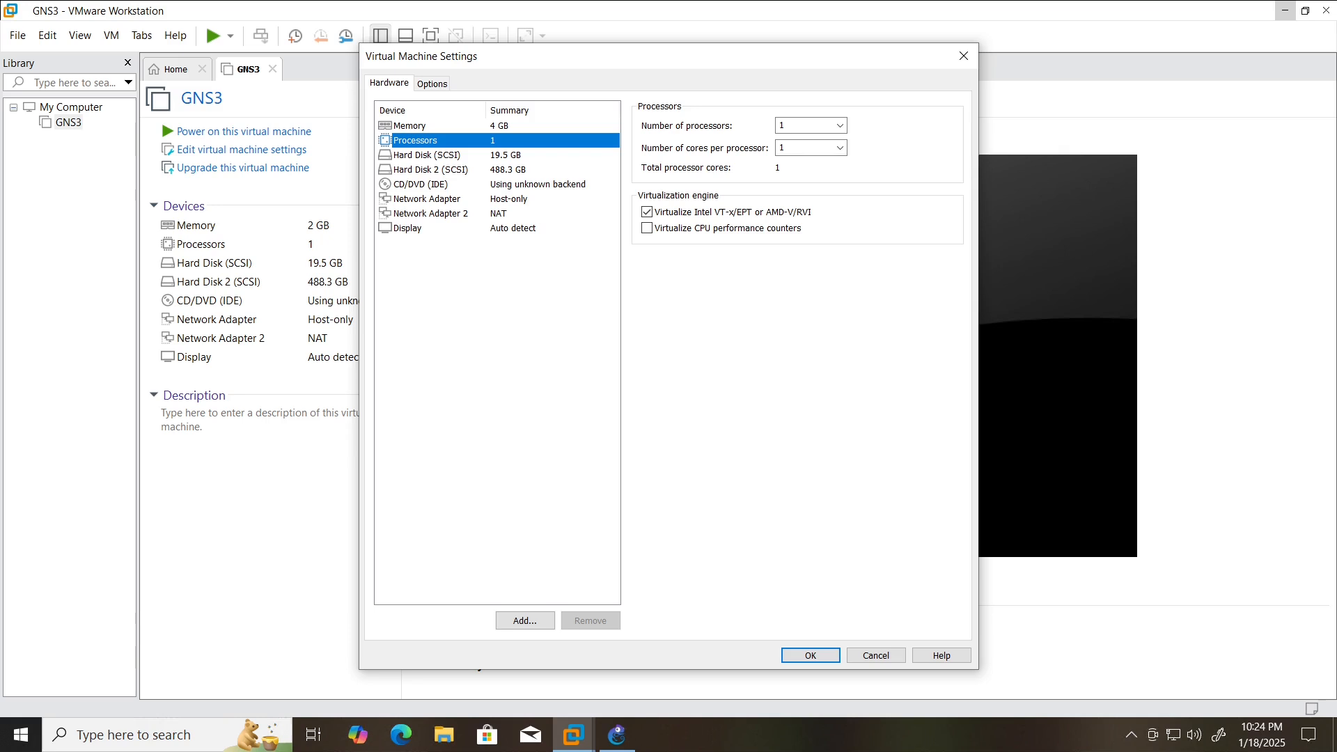
{"action": "left_click", "coordinate": [840, 125]}
{"action": "left_click", "coordinate": [812, 140]}
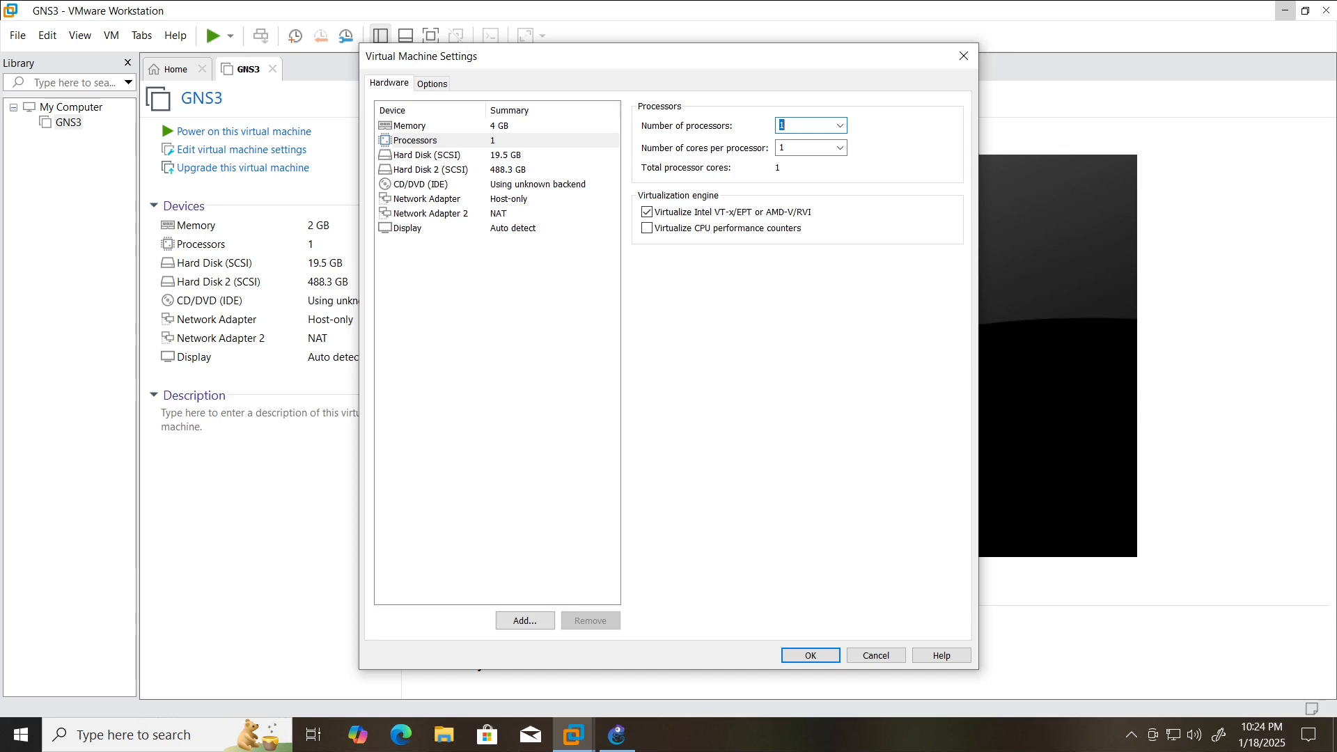
{"action": "key", "text": "Return"}
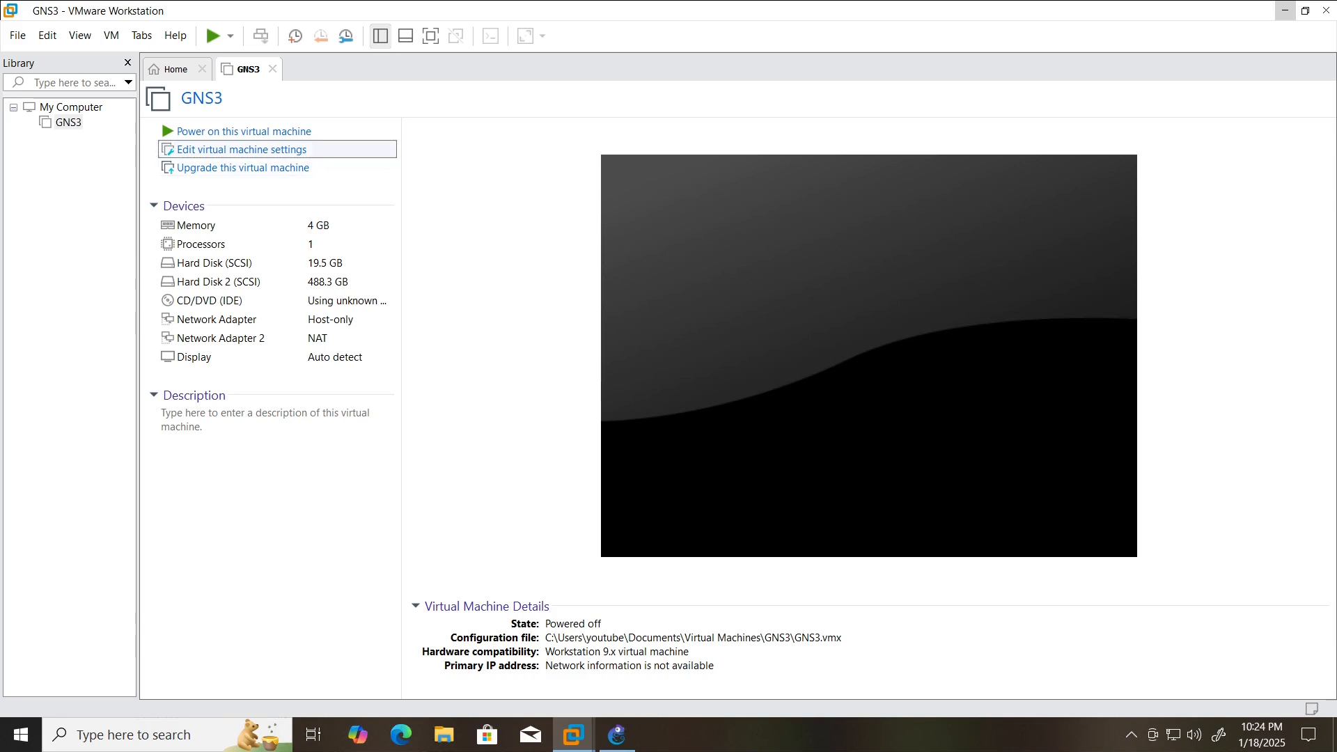
{"action": "left_click", "coordinate": [243, 131]}
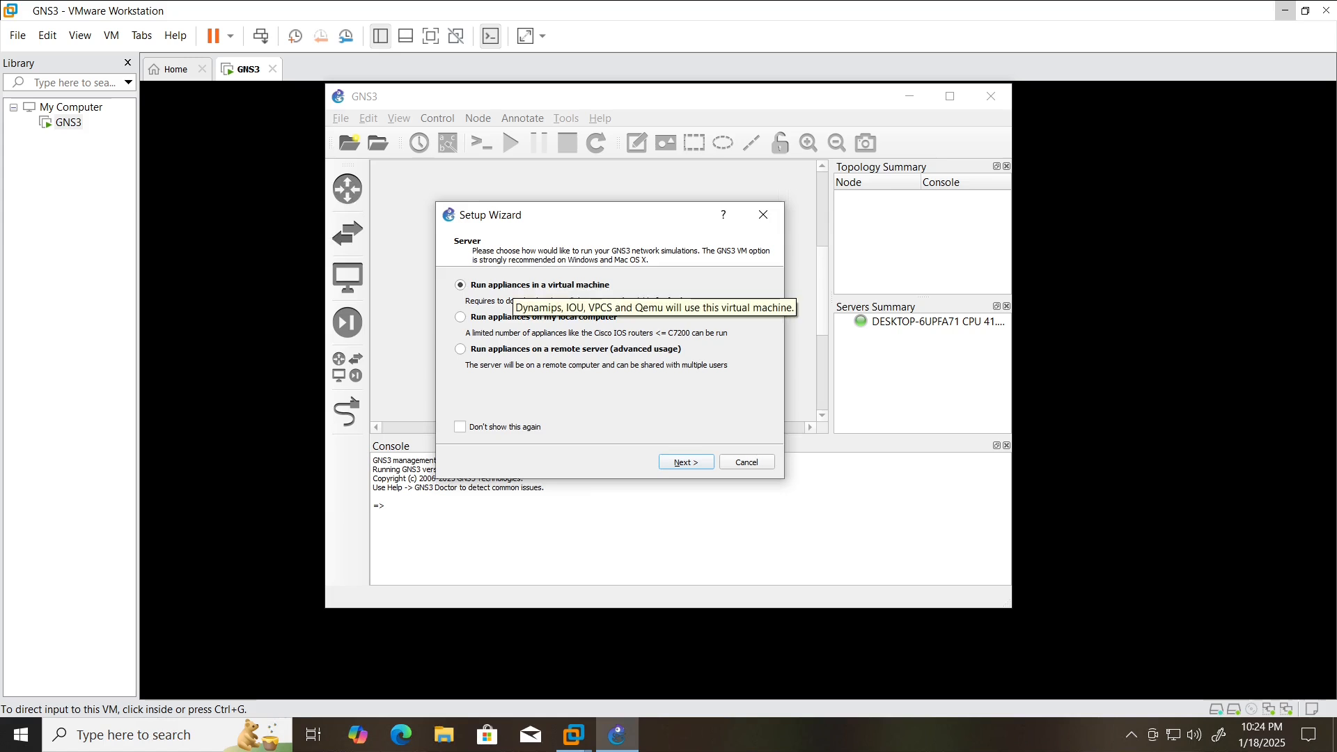
Cancel the GNS3 Setup Wizard with Don't show this again checked, and decline the GNS3 2.2.52 update
{"action": "left_click", "coordinate": [461, 427]}
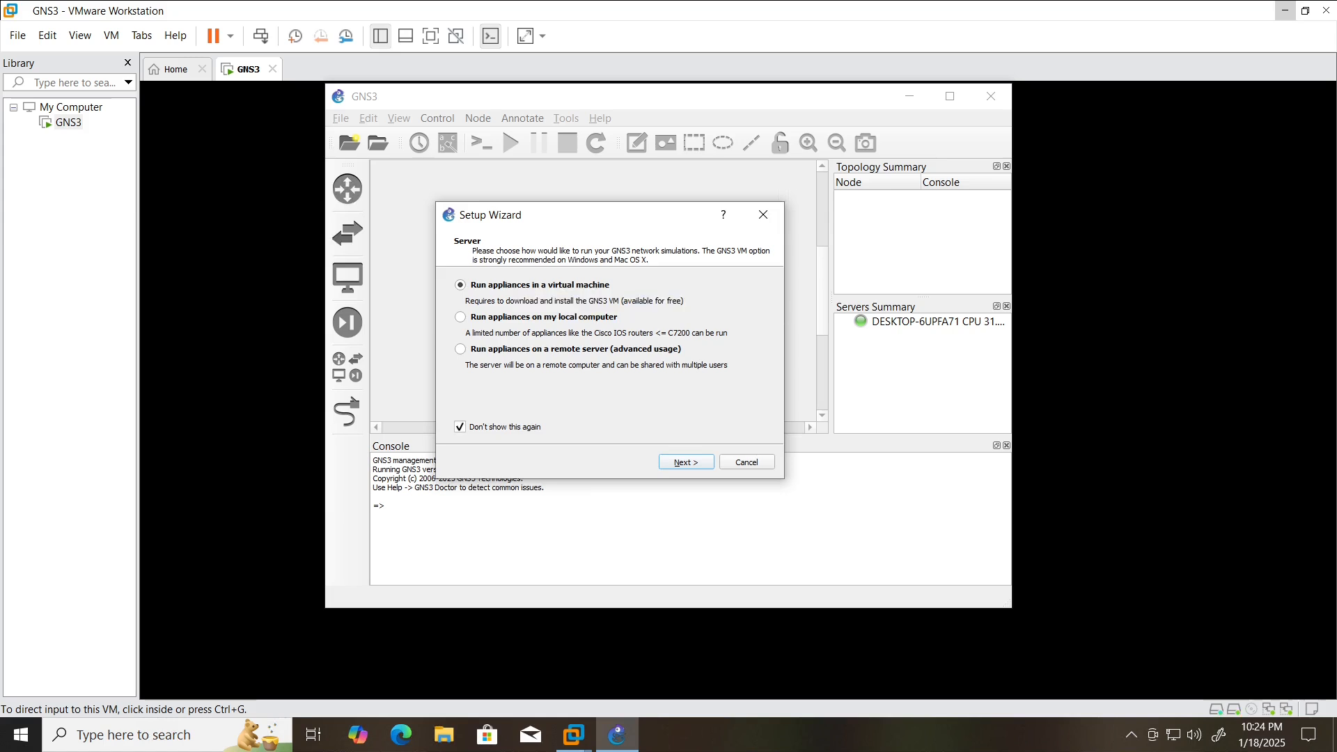
{"action": "left_click", "coordinate": [746, 463]}
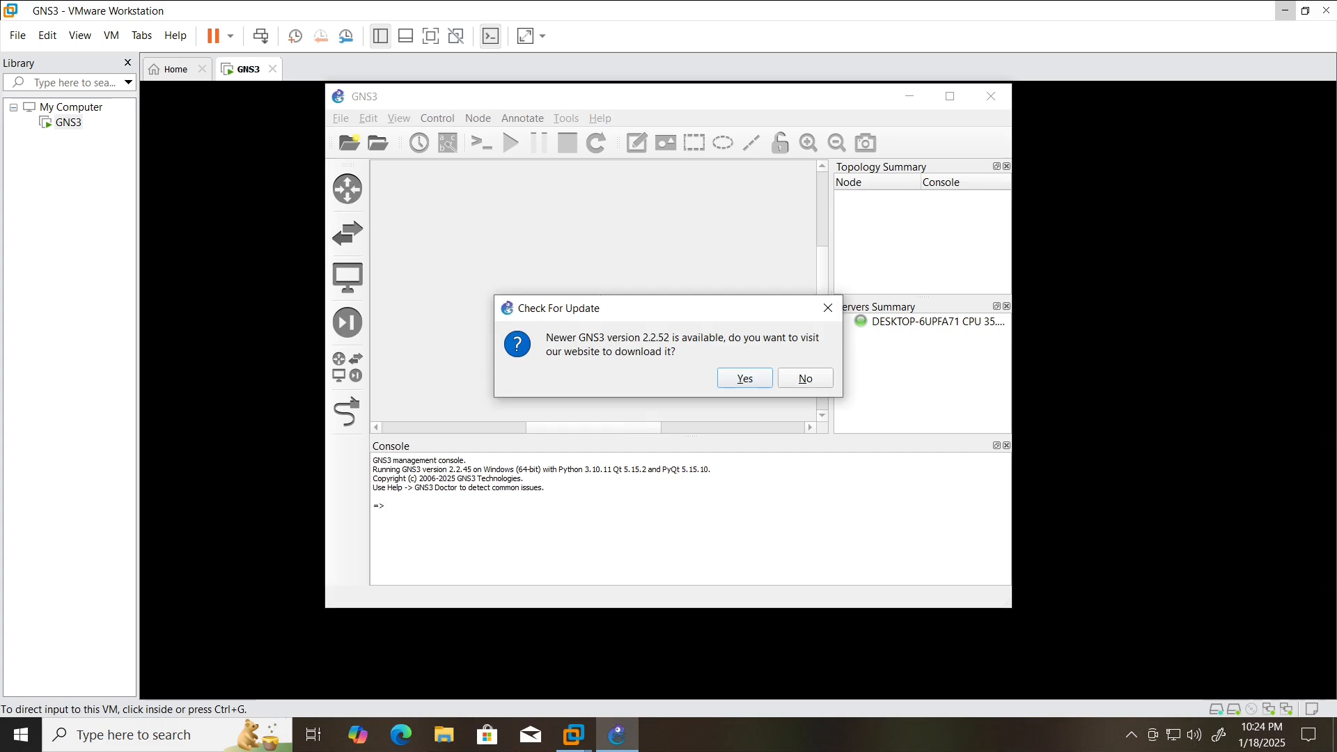
{"action": "left_click", "coordinate": [805, 378]}
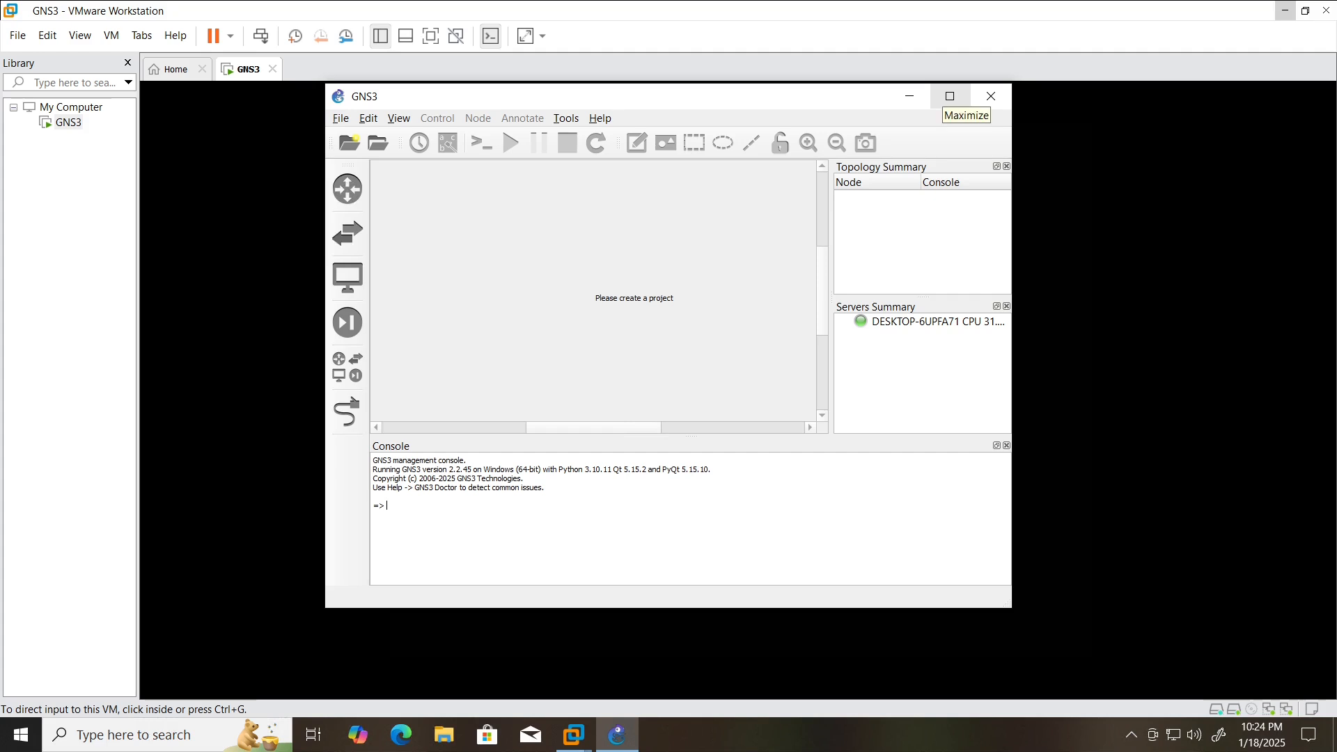
Maximize GNS3 and enable the GNS3 VM in its preferences, with VMware Workstation / Player (recommended) as the virtualization engine
{"action": "left_click", "coordinate": [950, 96]}
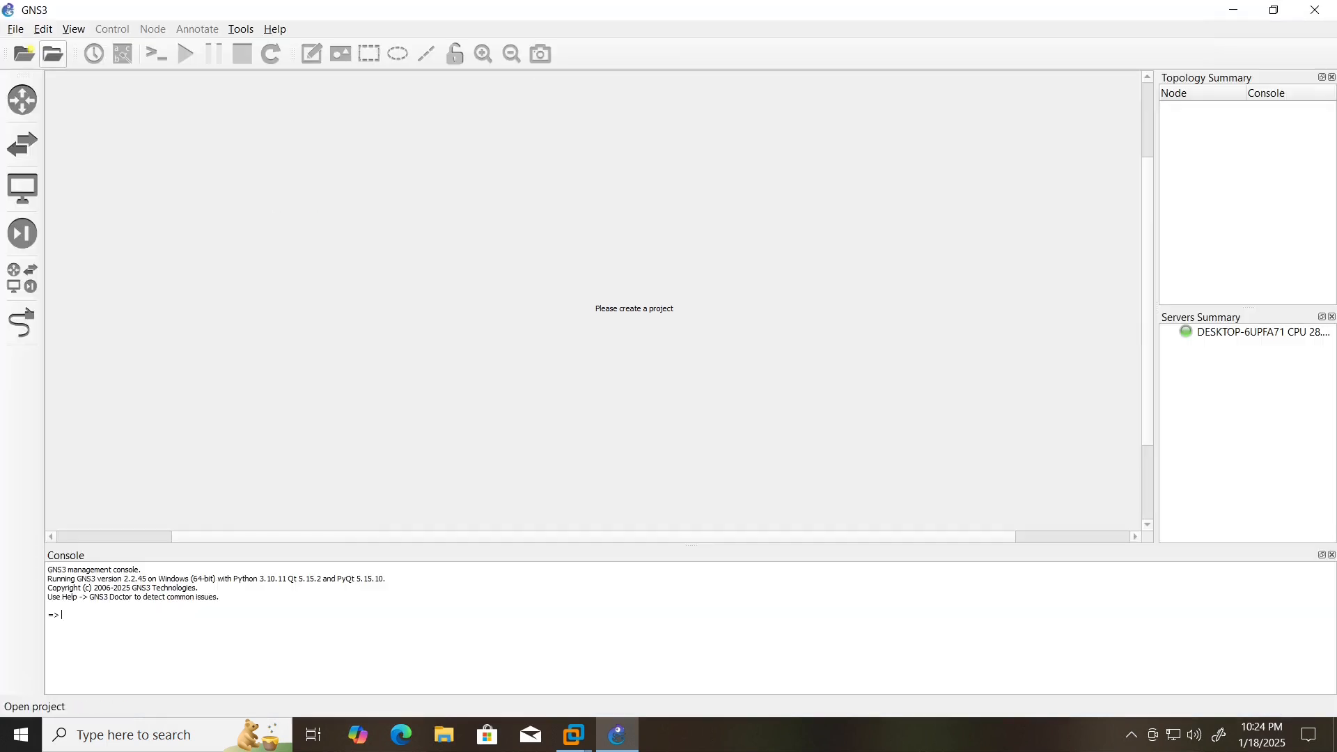
{"action": "left_click", "coordinate": [43, 29]}
{"action": "left_click", "coordinate": [84, 108]}
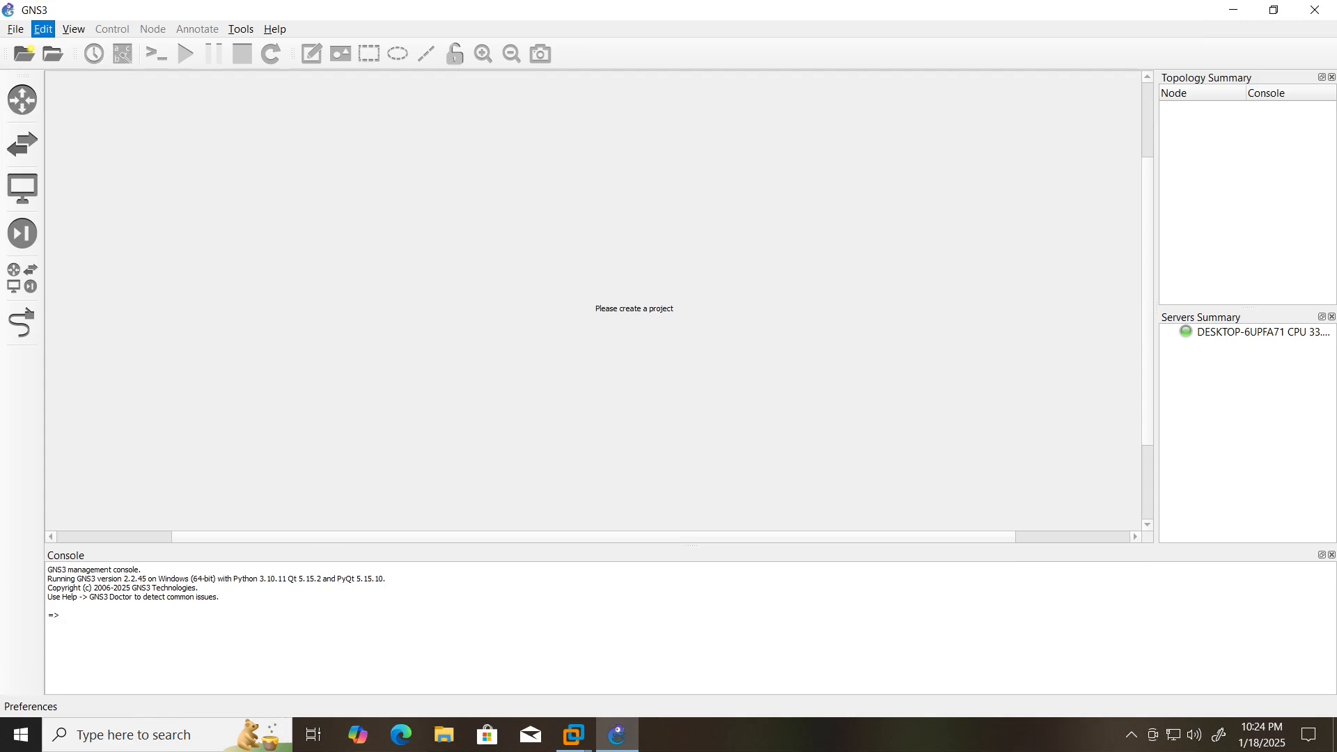
{"action": "left_click", "coordinate": [375, 186]}
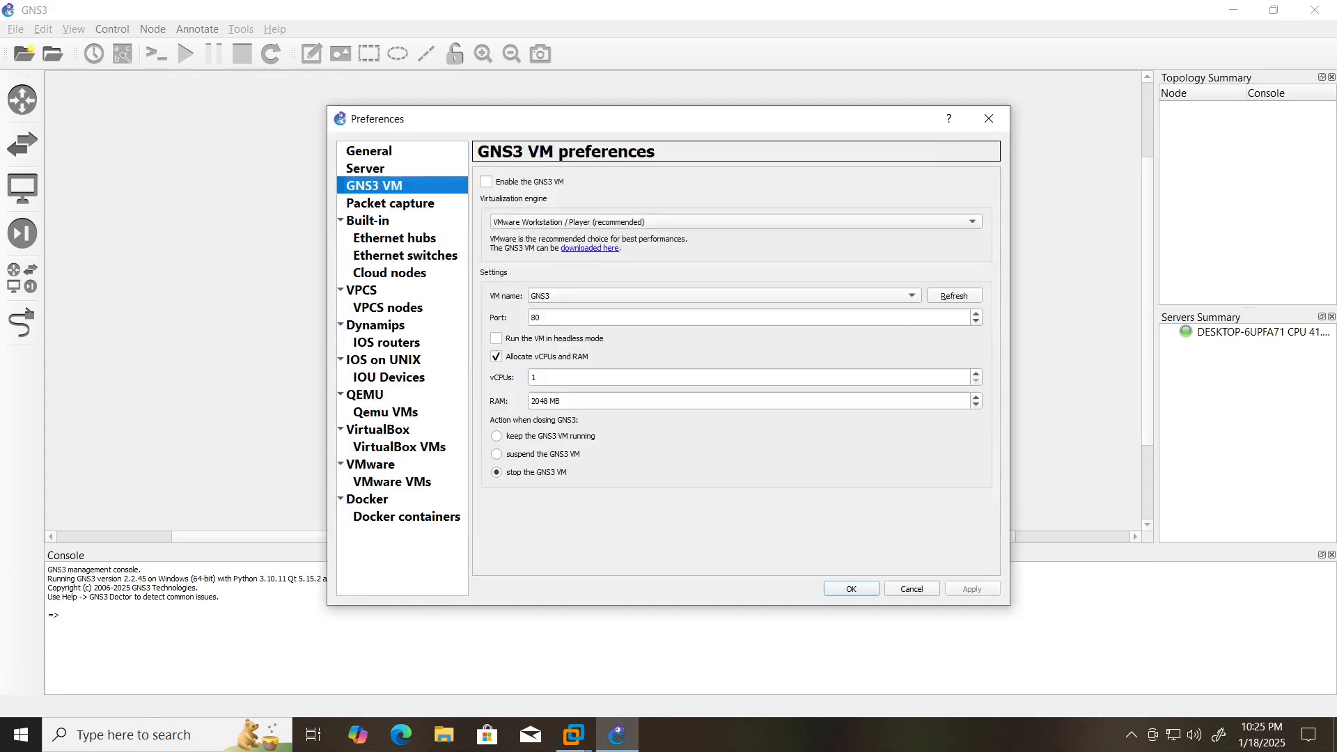
{"action": "left_click", "coordinate": [487, 182]}
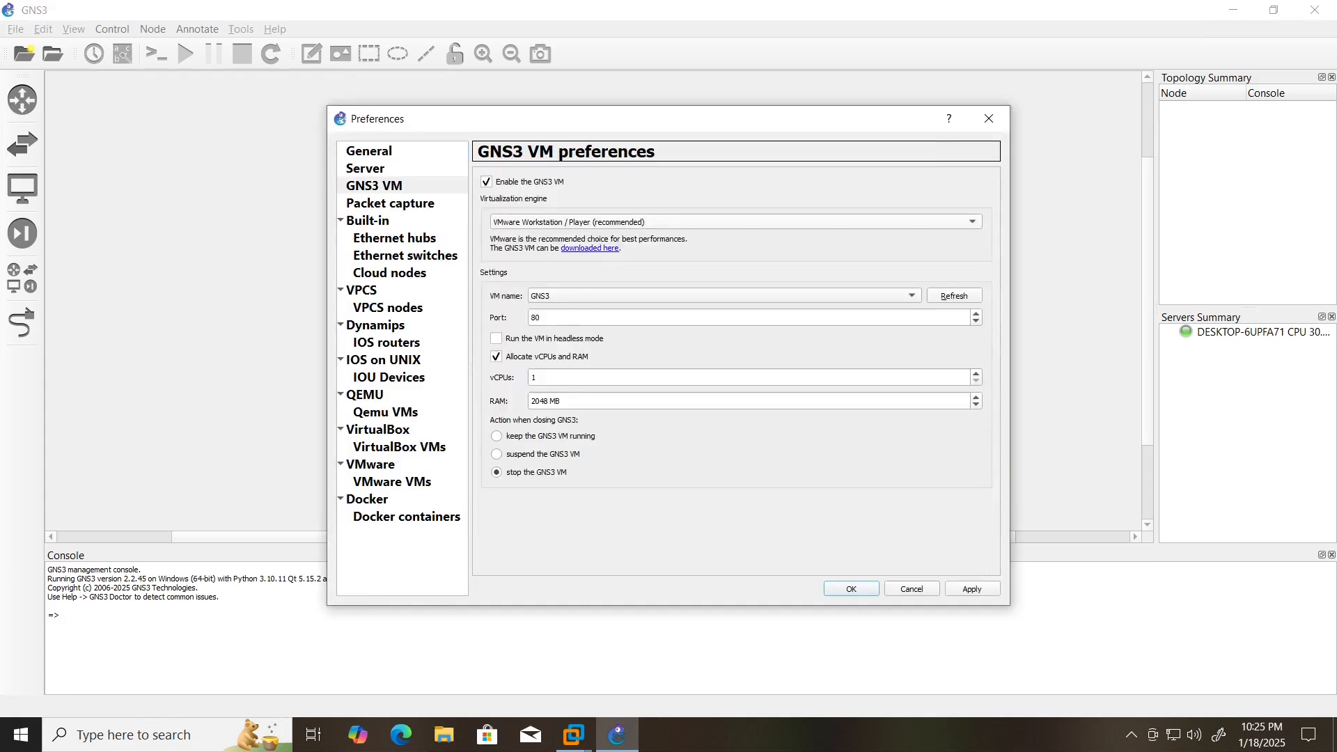
{"action": "left_click", "coordinate": [736, 222]}
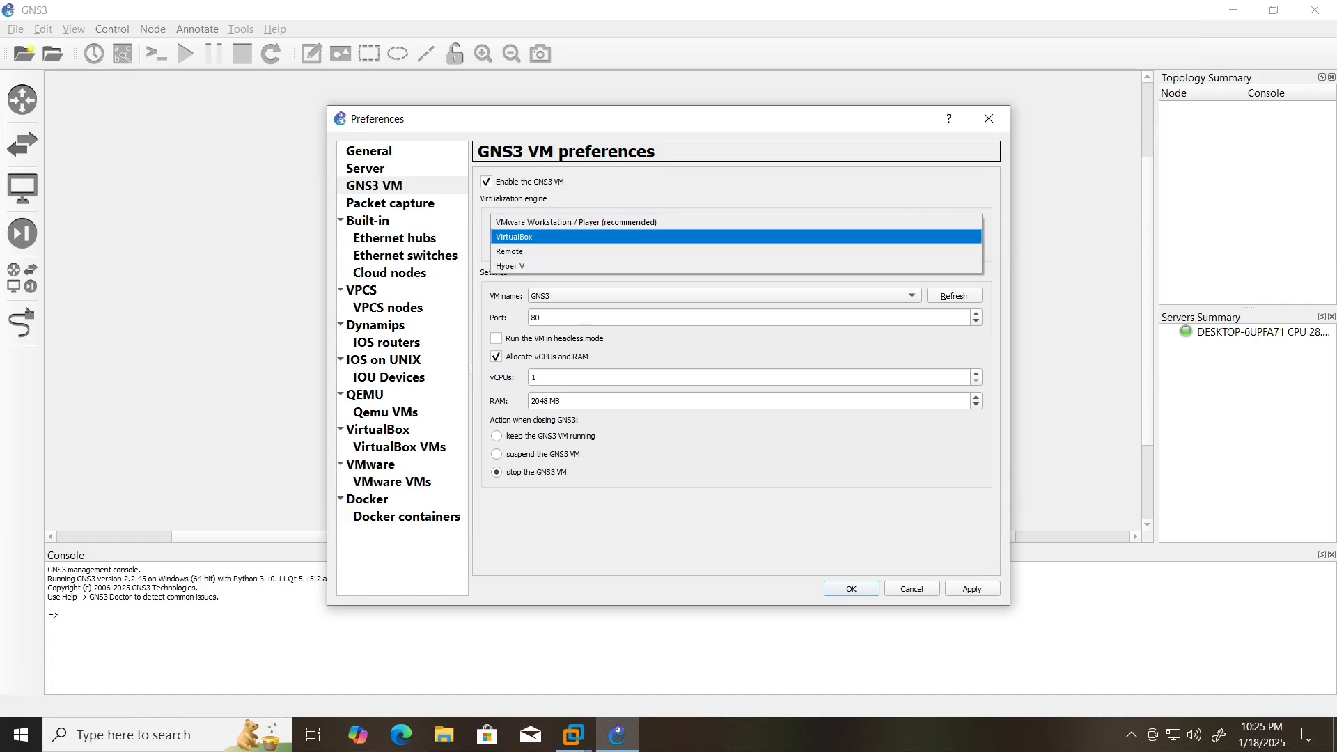
{"action": "left_click", "coordinate": [577, 222]}
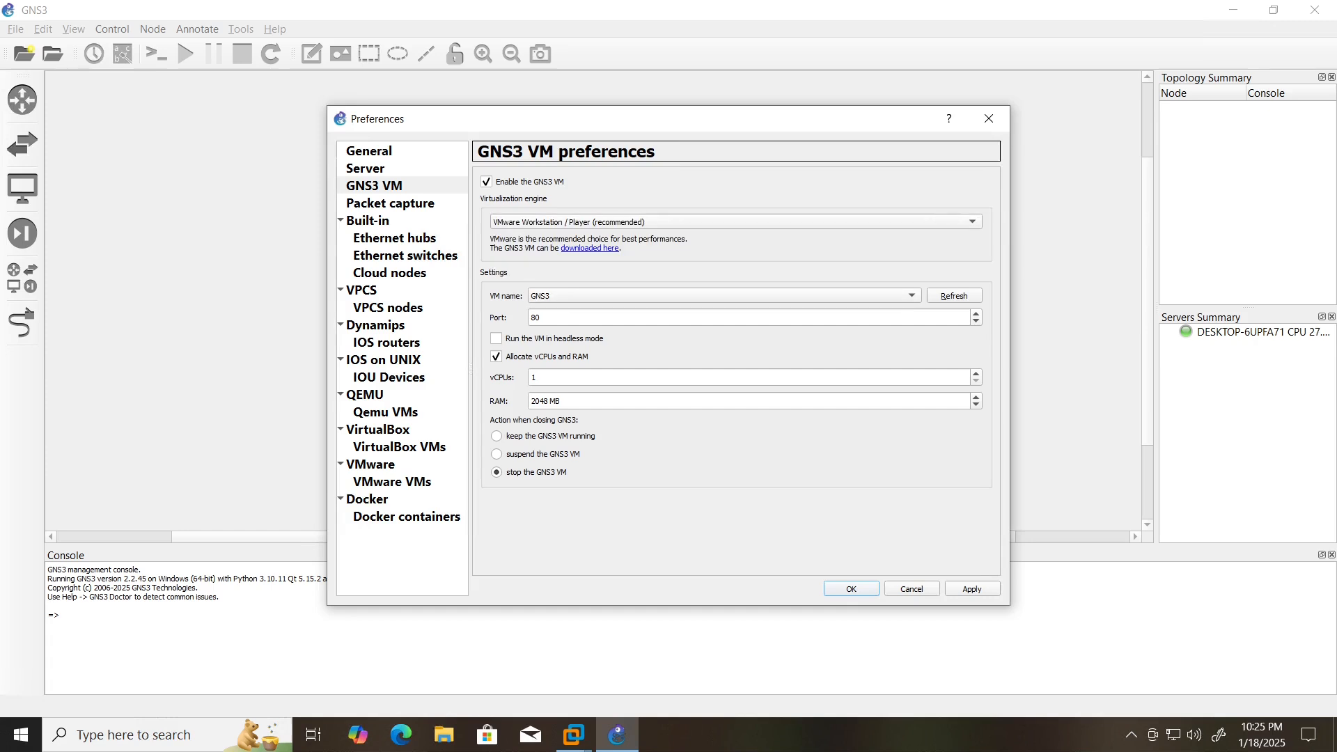
Try VirtualBox as the GNS3 VM's virtualization engine, and switch back to VMware Workstation / Player (recommended)
{"action": "left_click", "coordinate": [954, 296]}
{"action": "left_click", "coordinate": [662, 222]}
{"action": "left_click", "coordinate": [662, 237]}
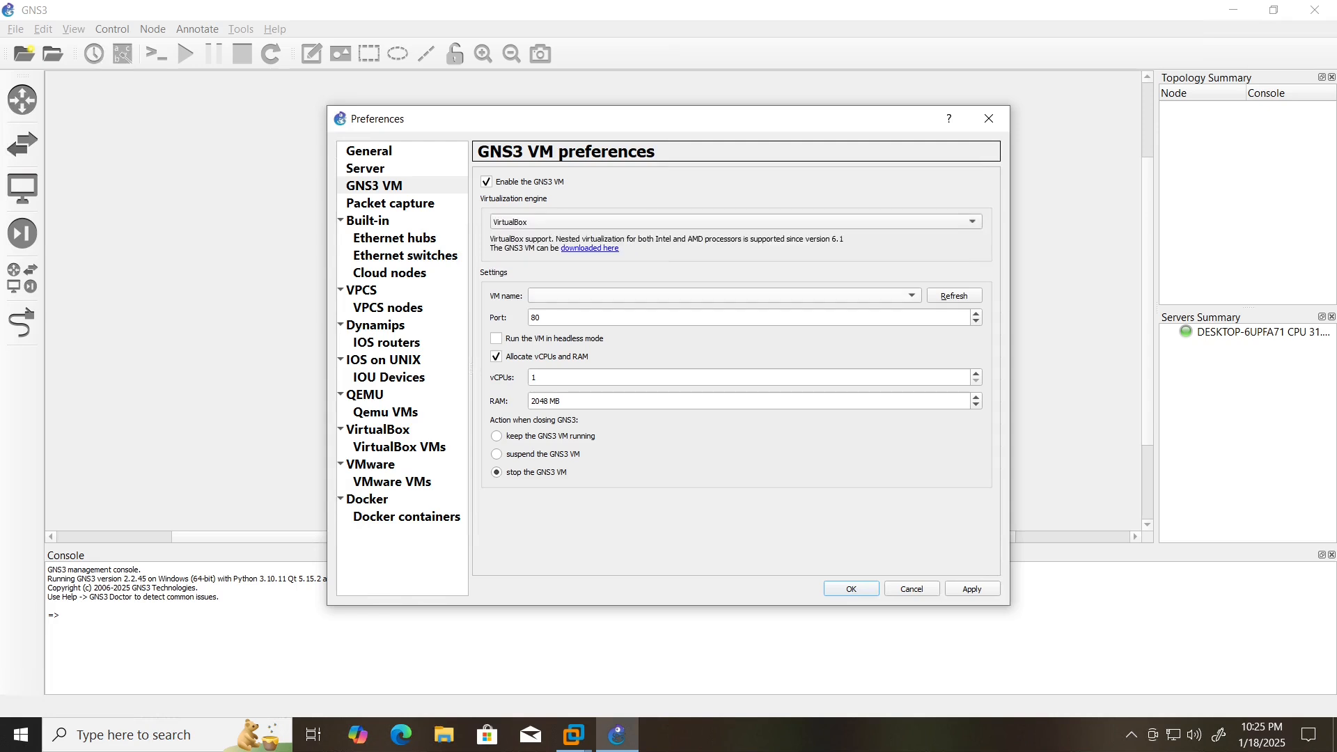
{"action": "left_click", "coordinate": [736, 221]}
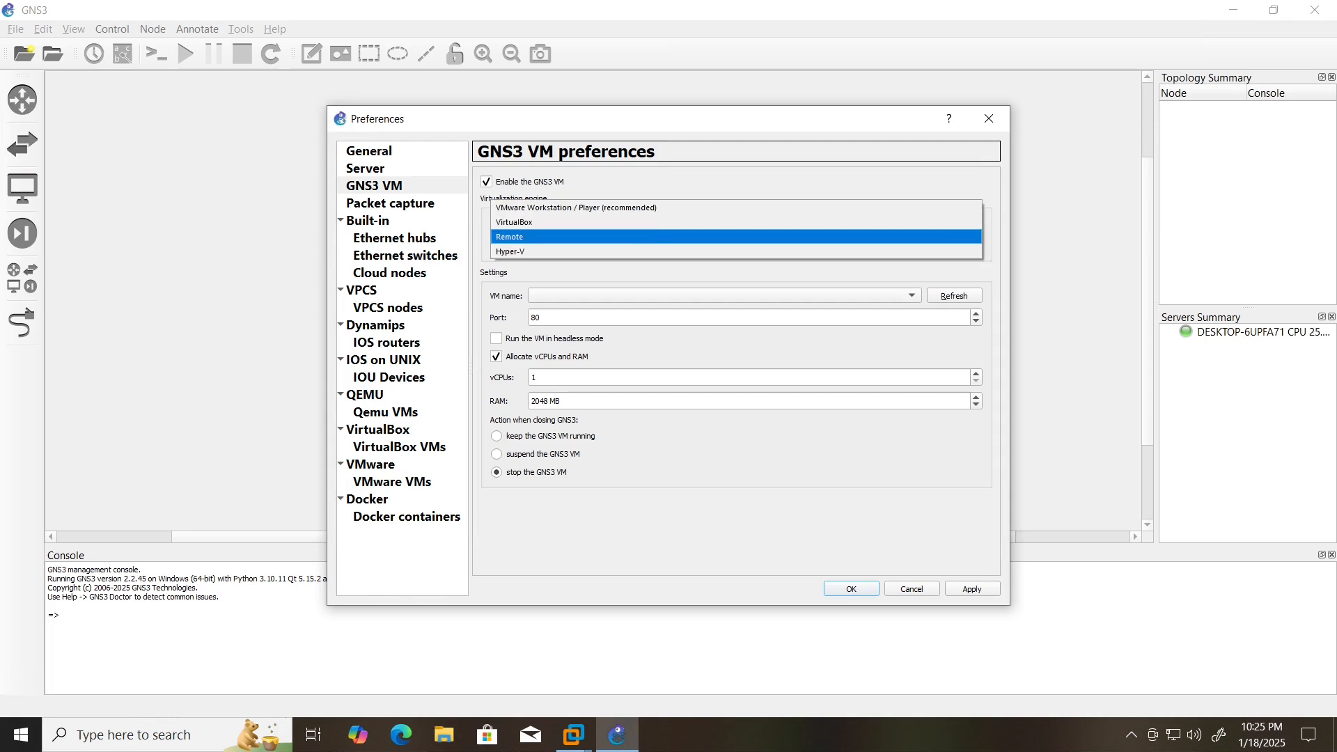
{"action": "left_click", "coordinate": [662, 208]}
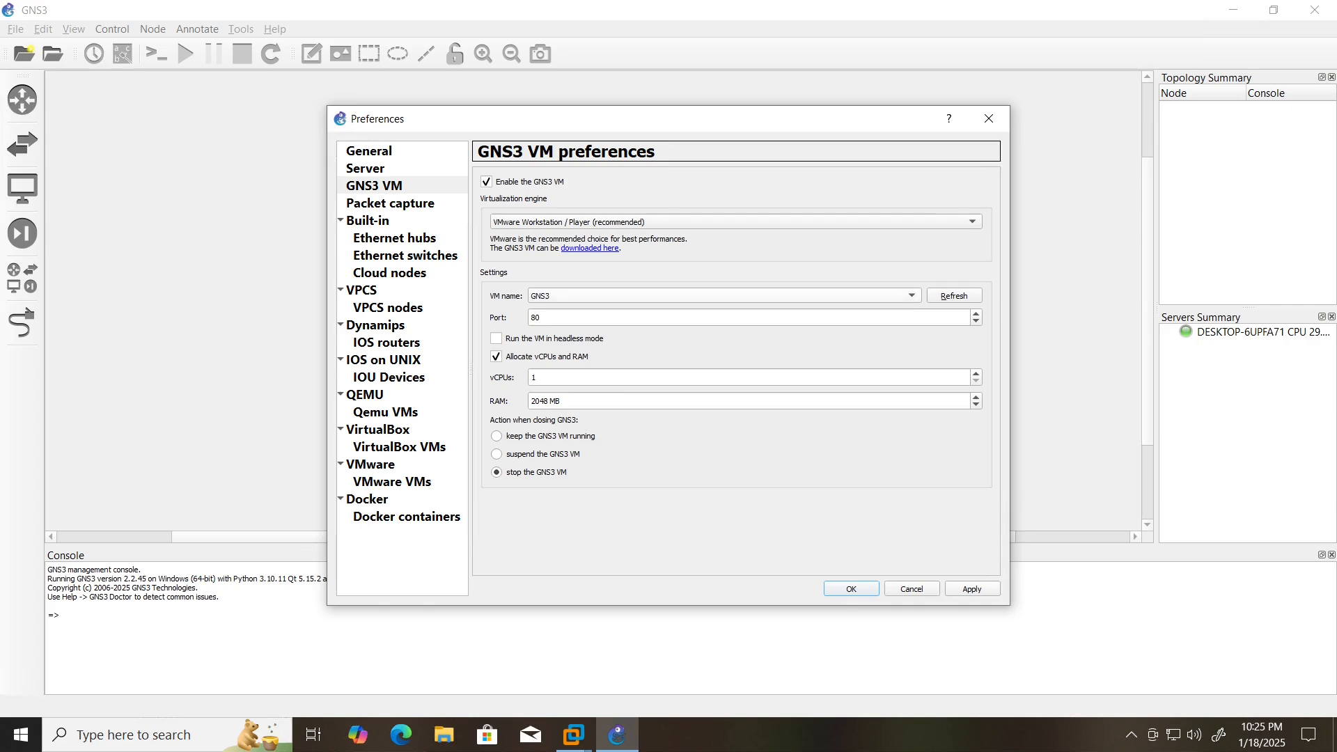
Refresh the VM list, compare the VM name GNS3 with the machine running in VMware Workstation, and save the GNS3 VM preferences
{"action": "left_click", "coordinate": [954, 296]}
{"action": "left_click", "coordinate": [912, 297]}
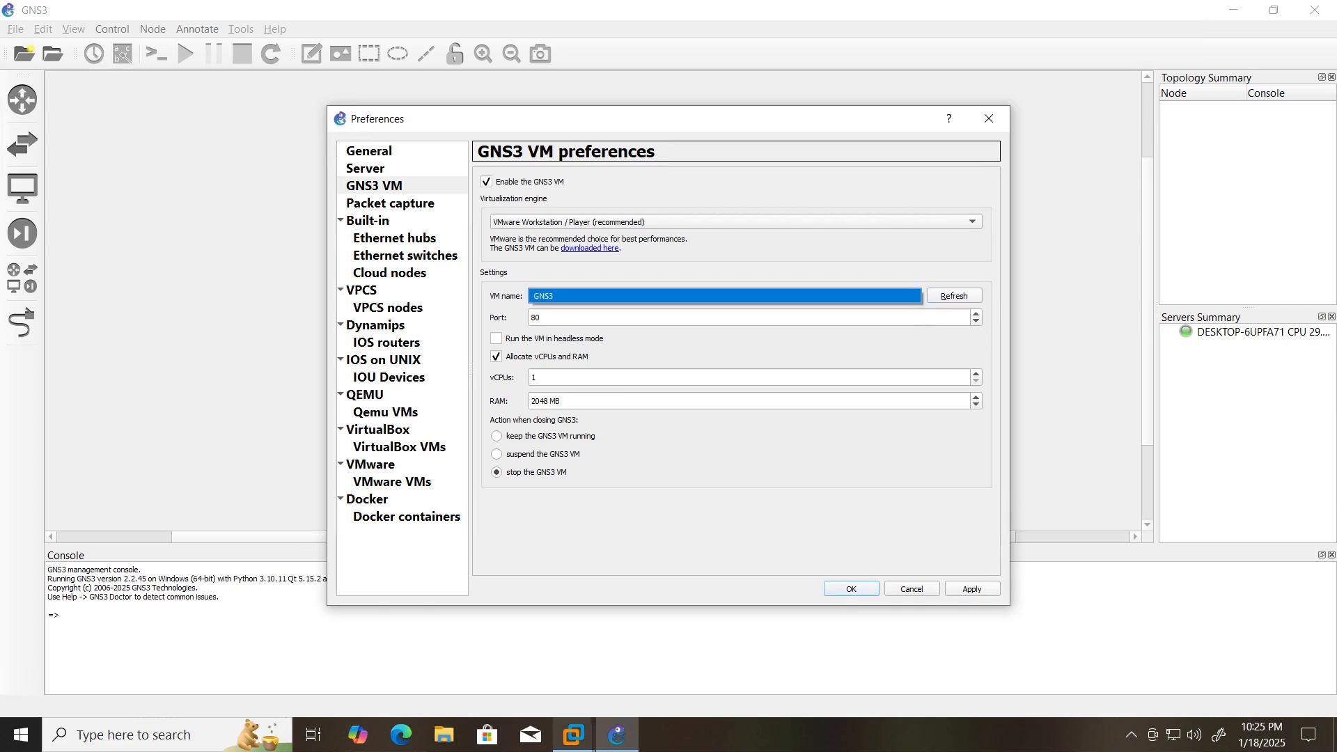
{"action": "left_click", "coordinate": [573, 735]}
{"action": "left_click", "coordinate": [669, 631]}
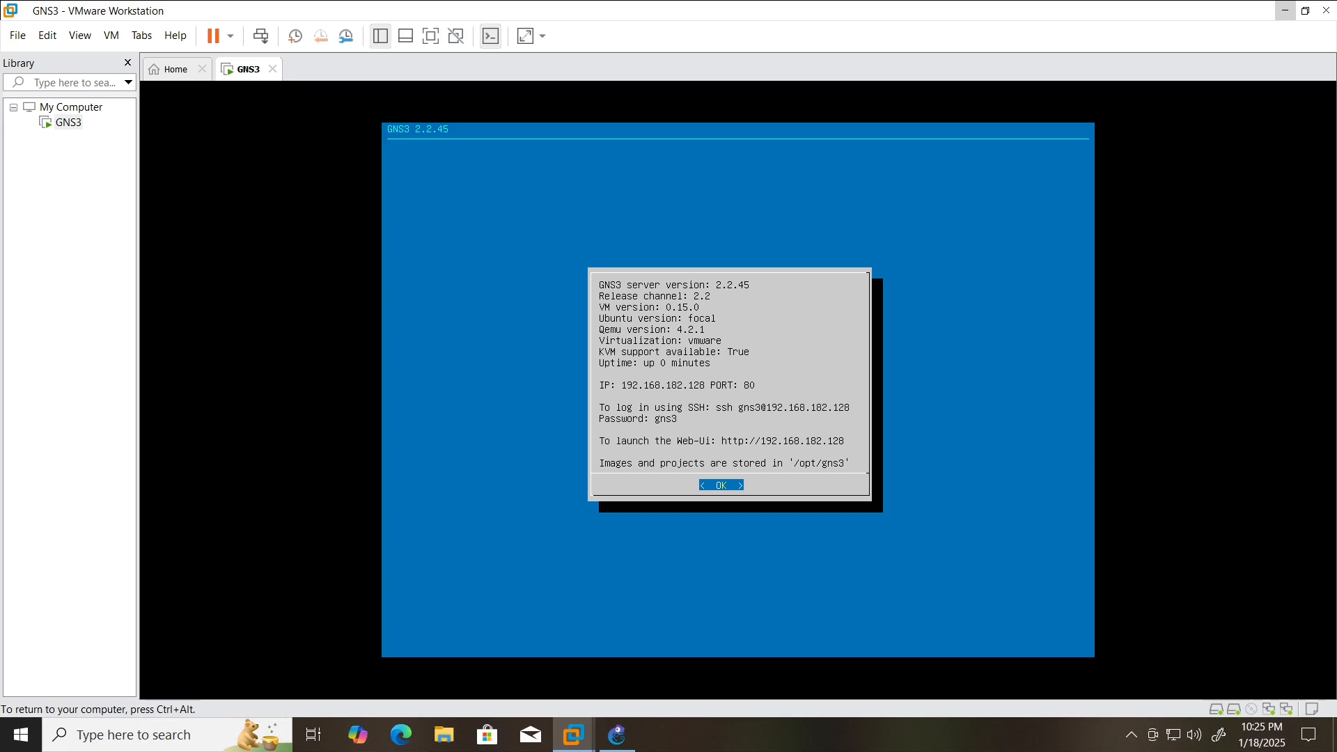
{"action": "key", "text": "ctrl+alt"}
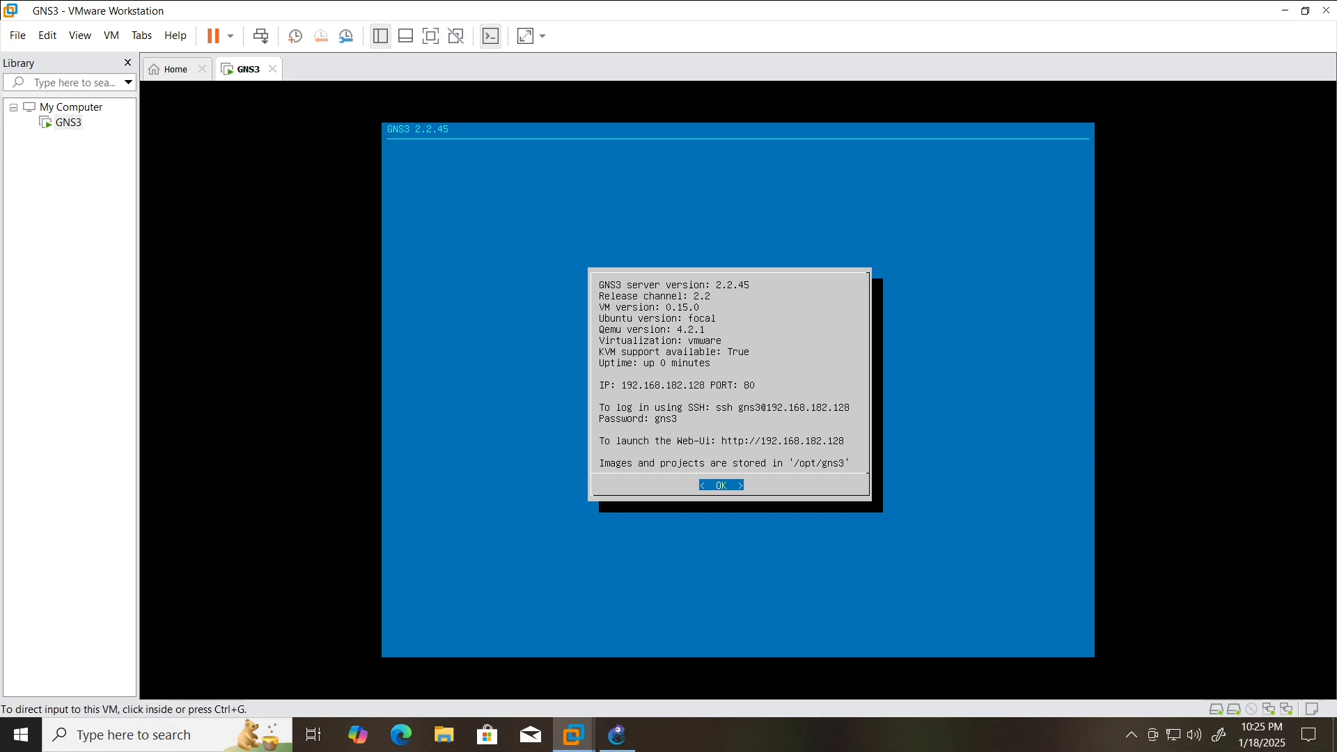
{"action": "left_click", "coordinate": [1285, 10]}
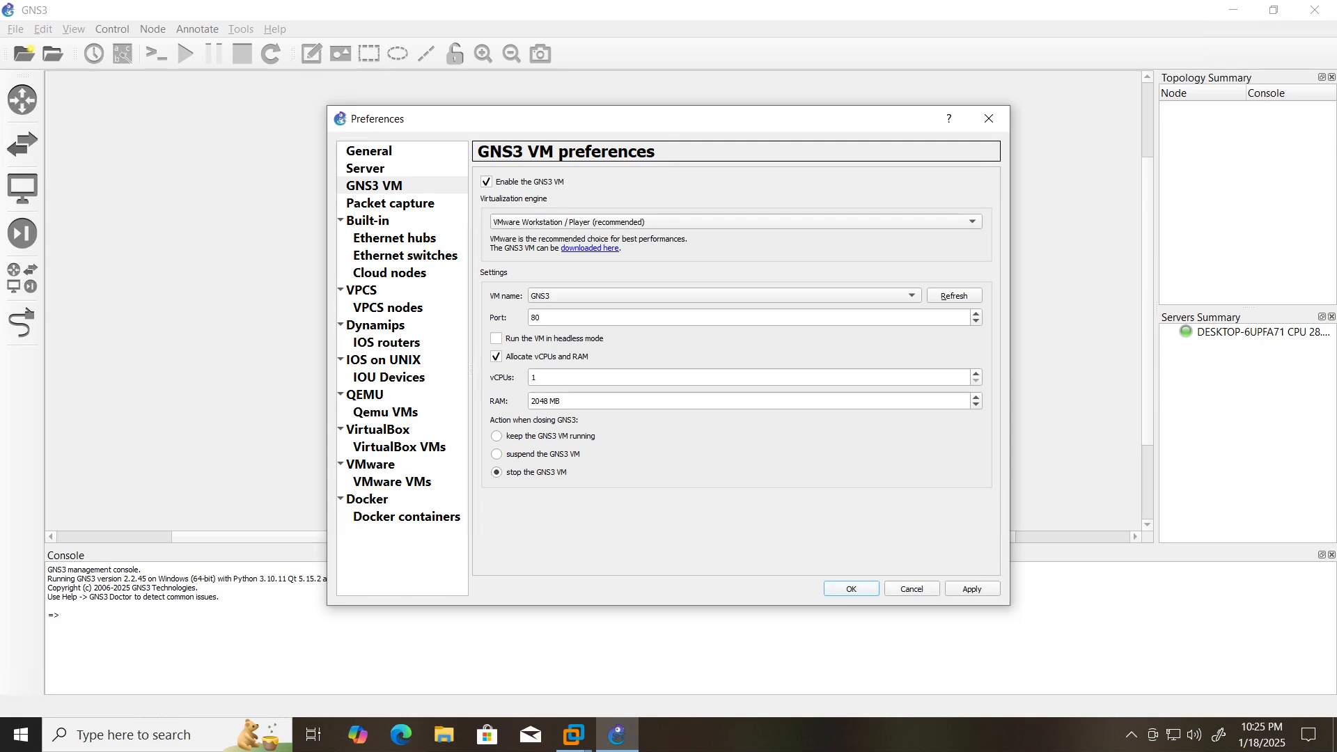
{"action": "left_click", "coordinate": [851, 589]}
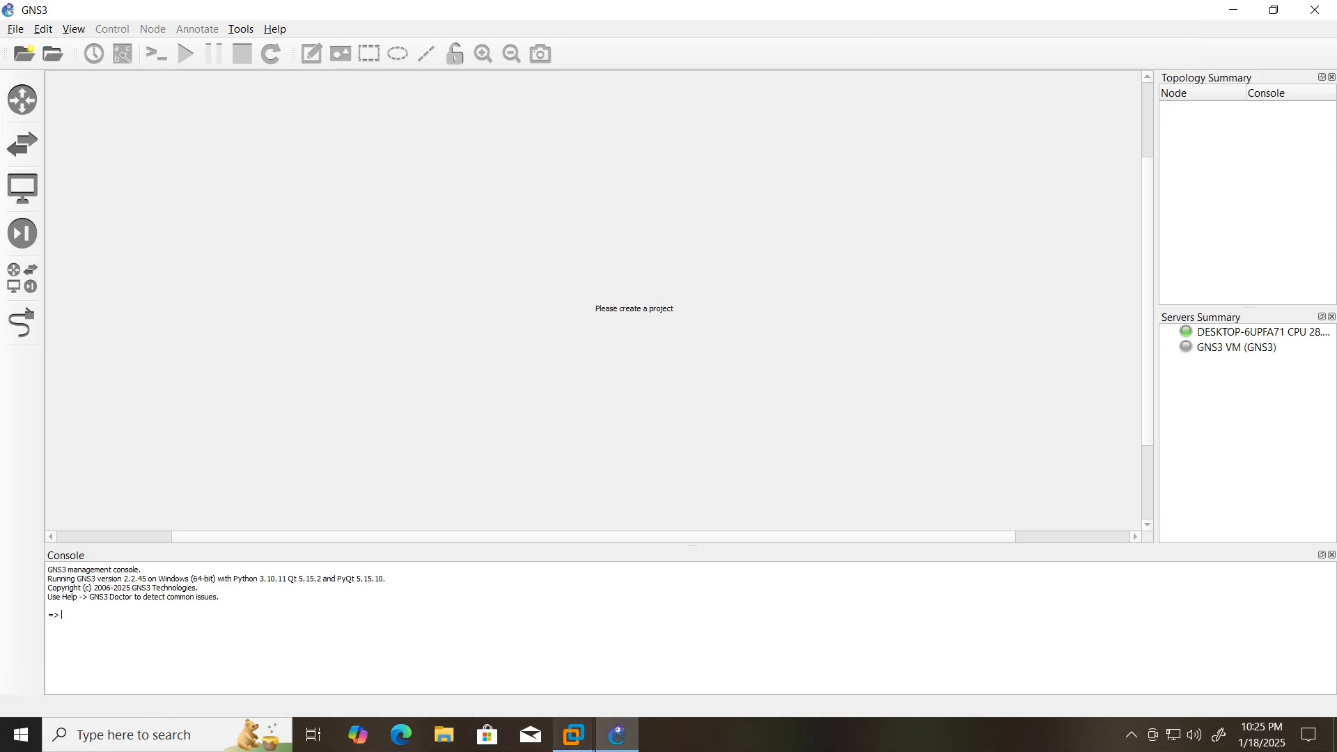
Switch to VMware Workstation, dismiss the GNS3 VM's information screen to reach its main menu, and return to GNS3
{"action": "mouse_move", "coordinate": [573, 735]}
{"action": "left_click", "coordinate": [667, 633]}
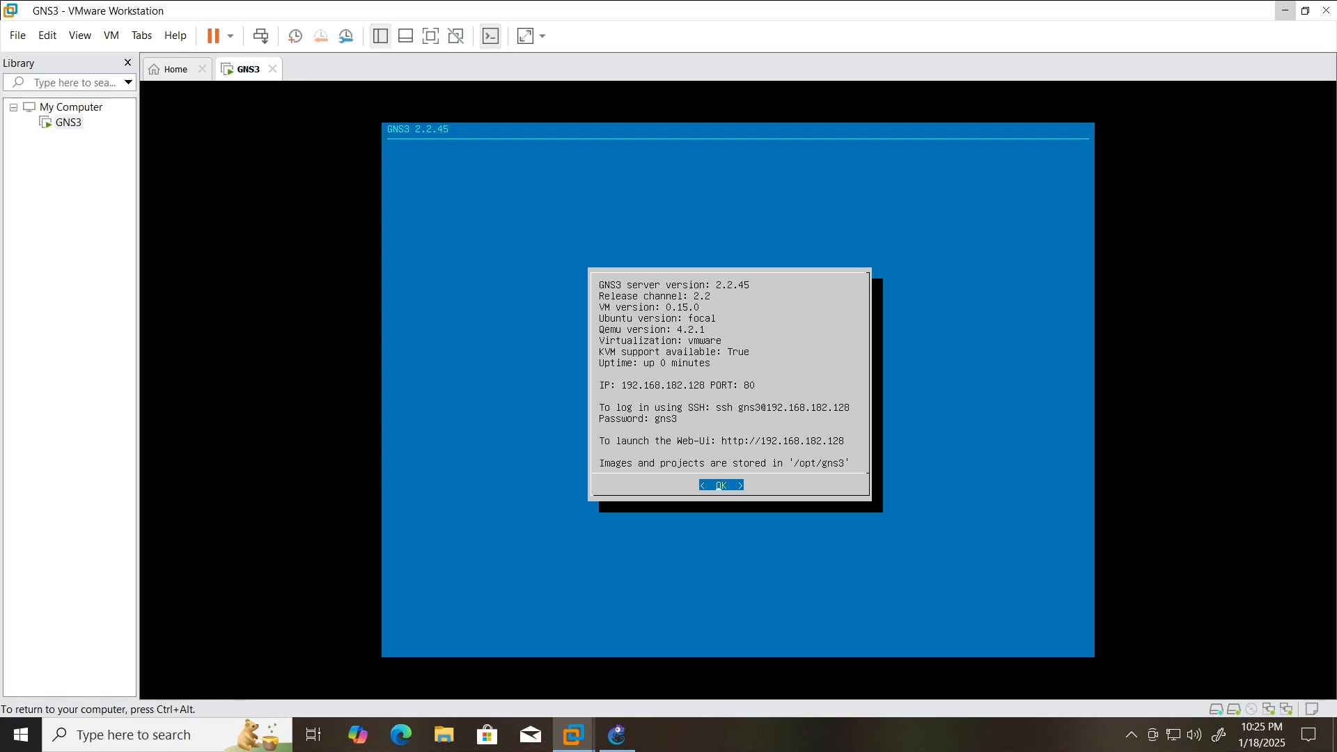
{"action": "key", "text": "Return"}
{"action": "key", "text": "ctrl+alt"}
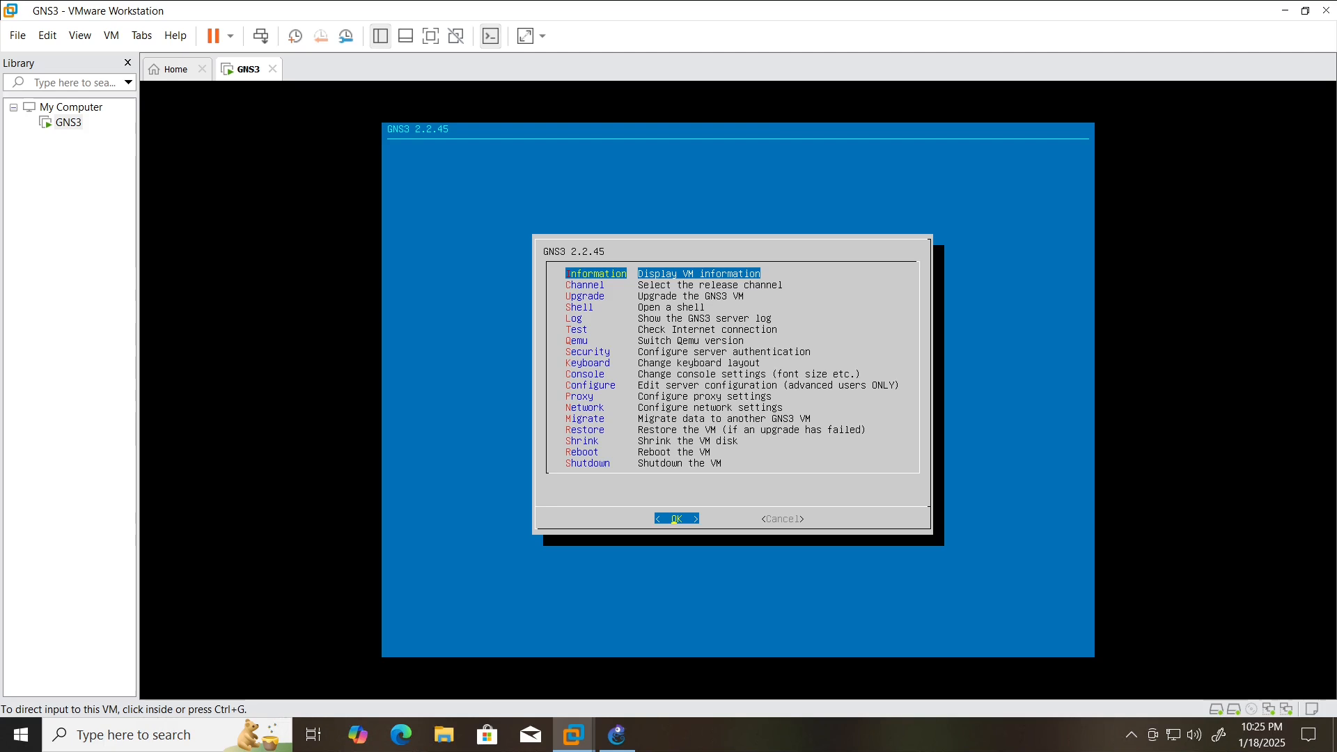
{"action": "left_click_drag", "start_coordinate": [829, 10], "coordinate": [570, 170]}
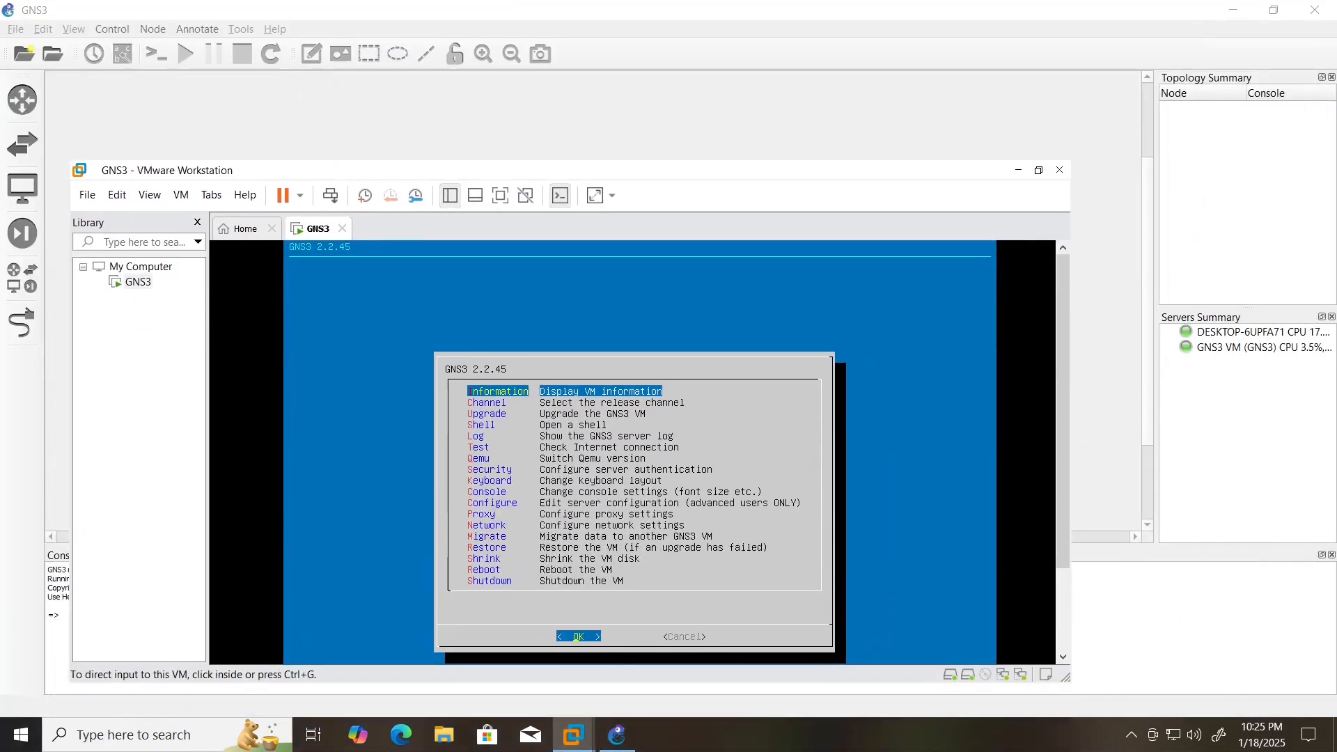
{"action": "left_click", "coordinate": [1018, 170]}
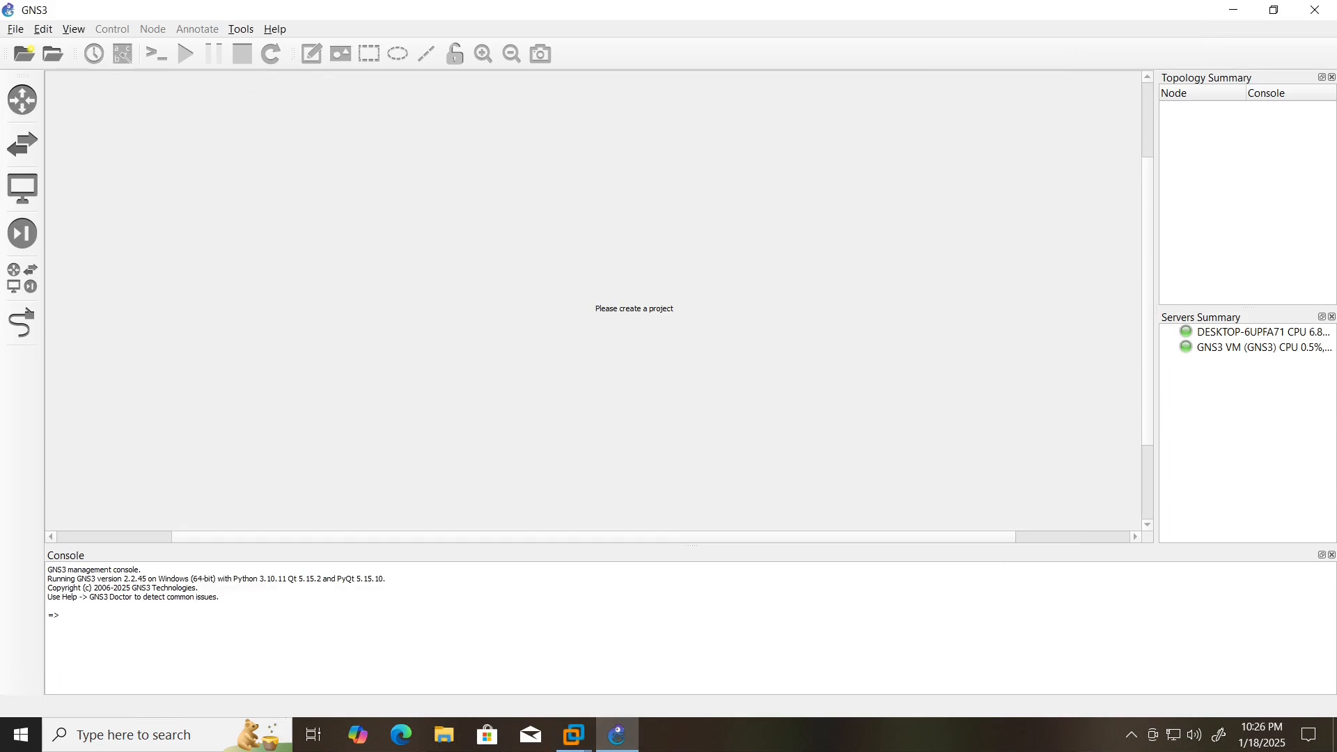
Widen the Servers Summary to read the CPU and RAM usage of the local server and GNS3 VM, and narrow it again
{"action": "left_click_drag", "start_coordinate": [1156, 332], "coordinate": [955, 332]}
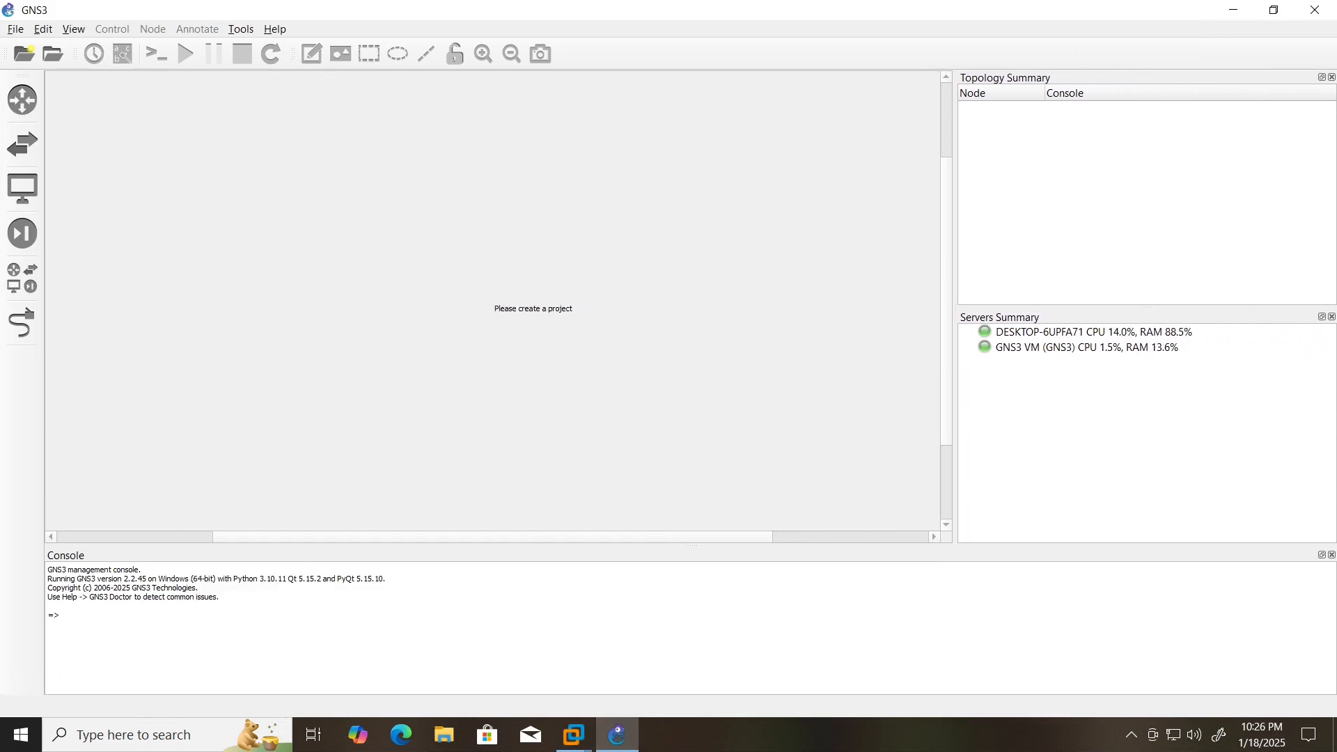
{"action": "left_click", "coordinate": [1094, 332]}
{"action": "left_click", "coordinate": [1094, 348]}
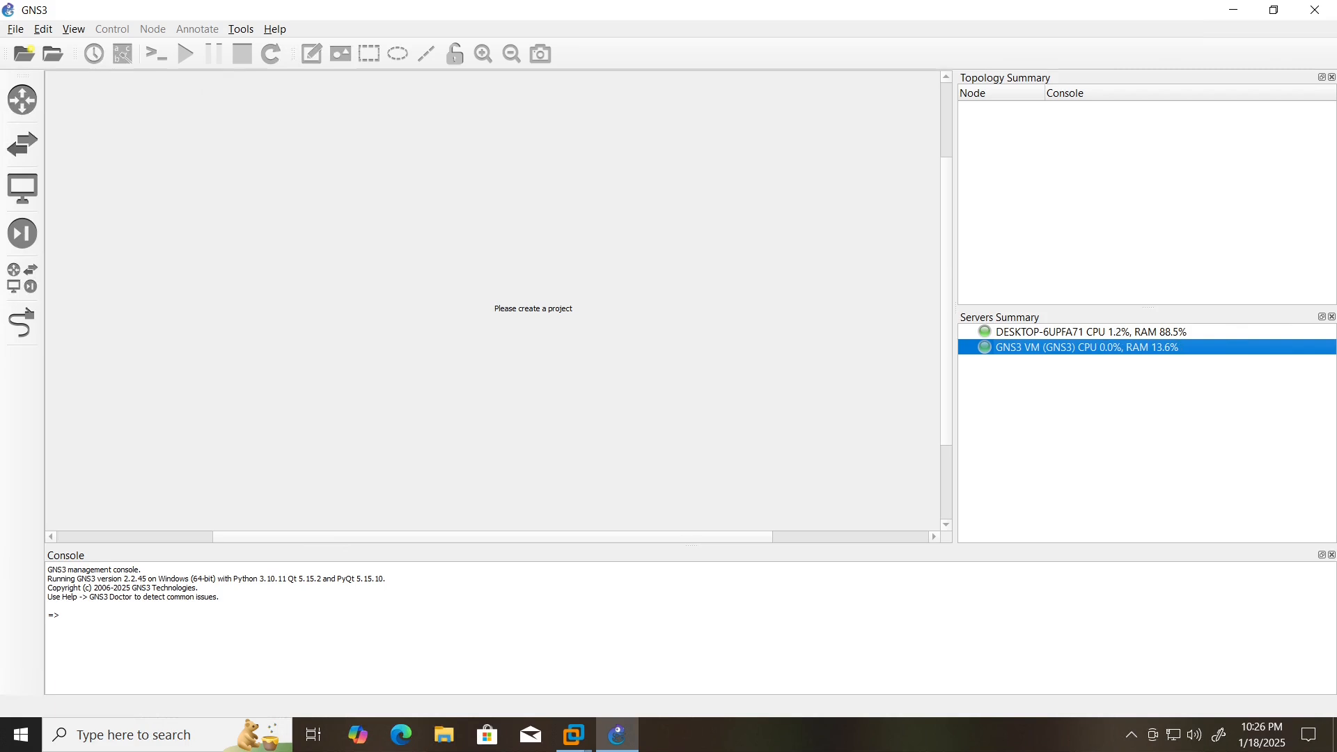
{"action": "left_click_drag", "start_coordinate": [955, 331], "coordinate": [1134, 332]}
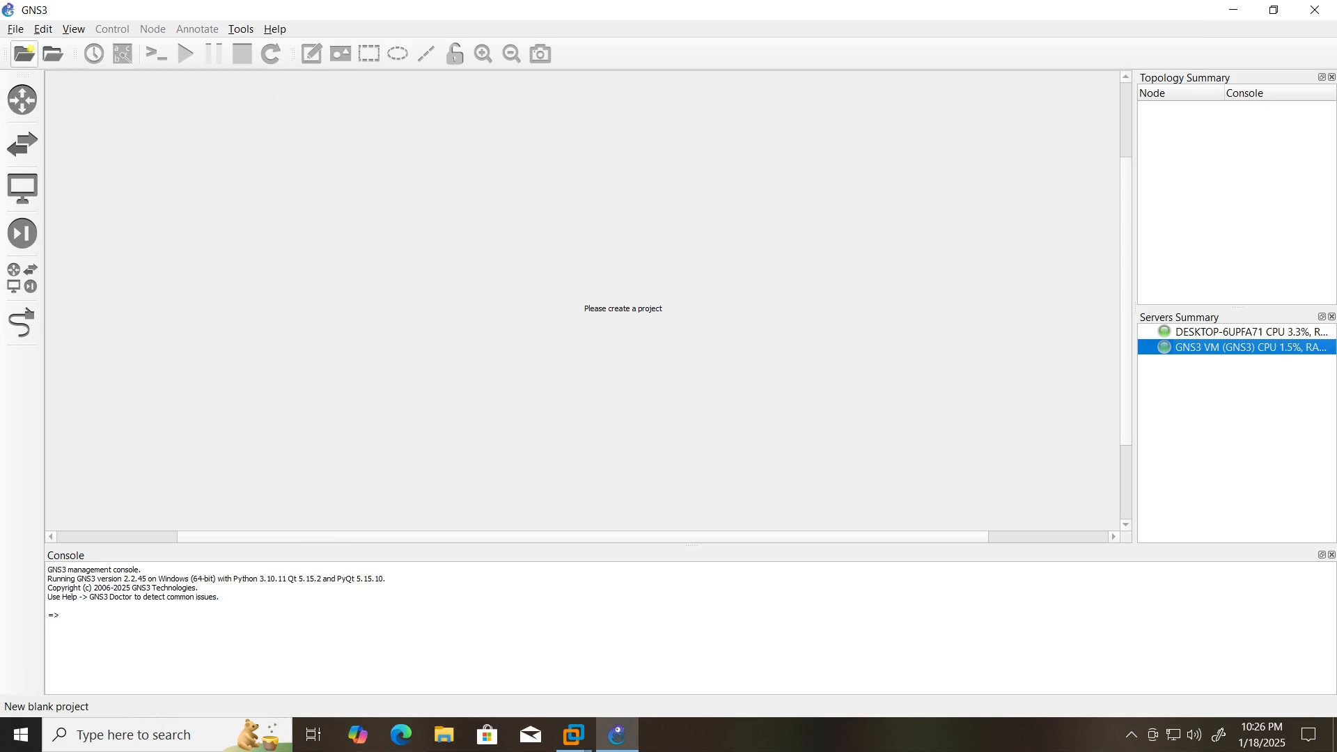
Review the GNS3 VM preferences, cancel without changes, and check both entries in the Servers Summary
{"action": "left_click", "coordinate": [43, 29]}
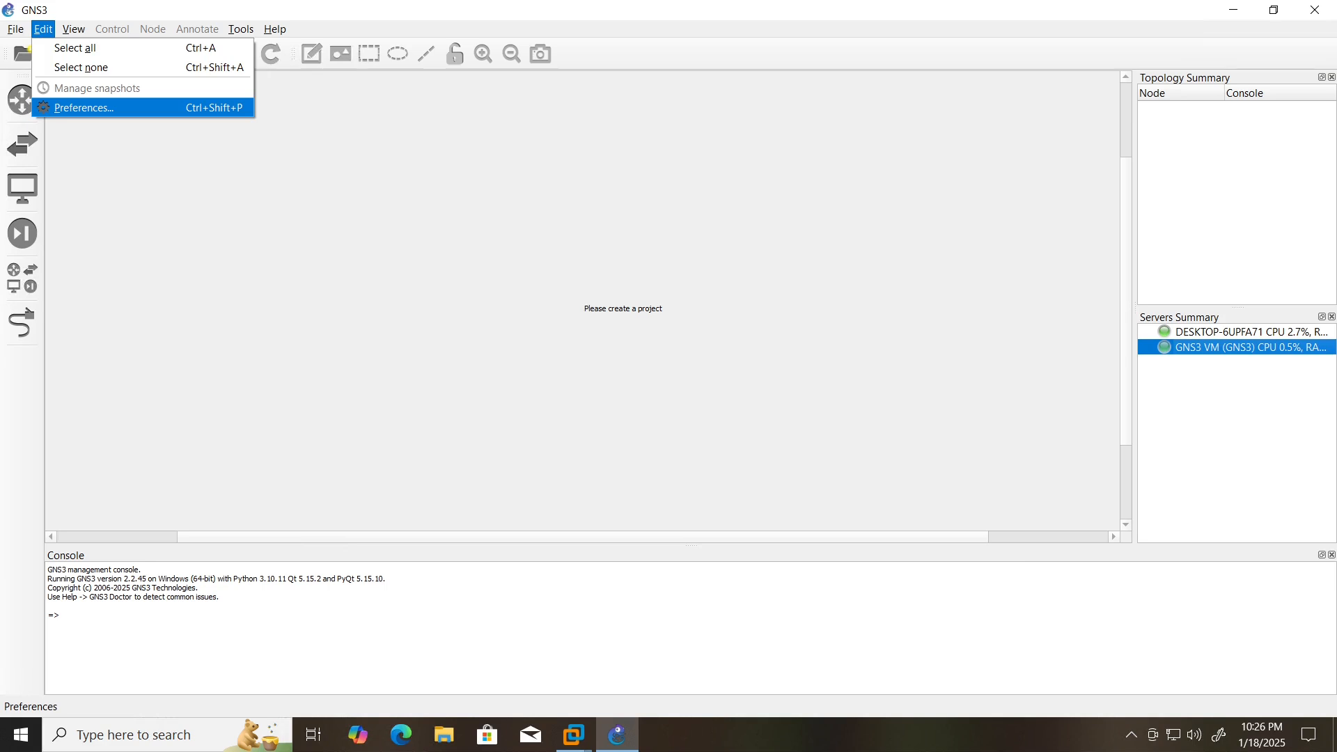
{"action": "left_click", "coordinate": [84, 108]}
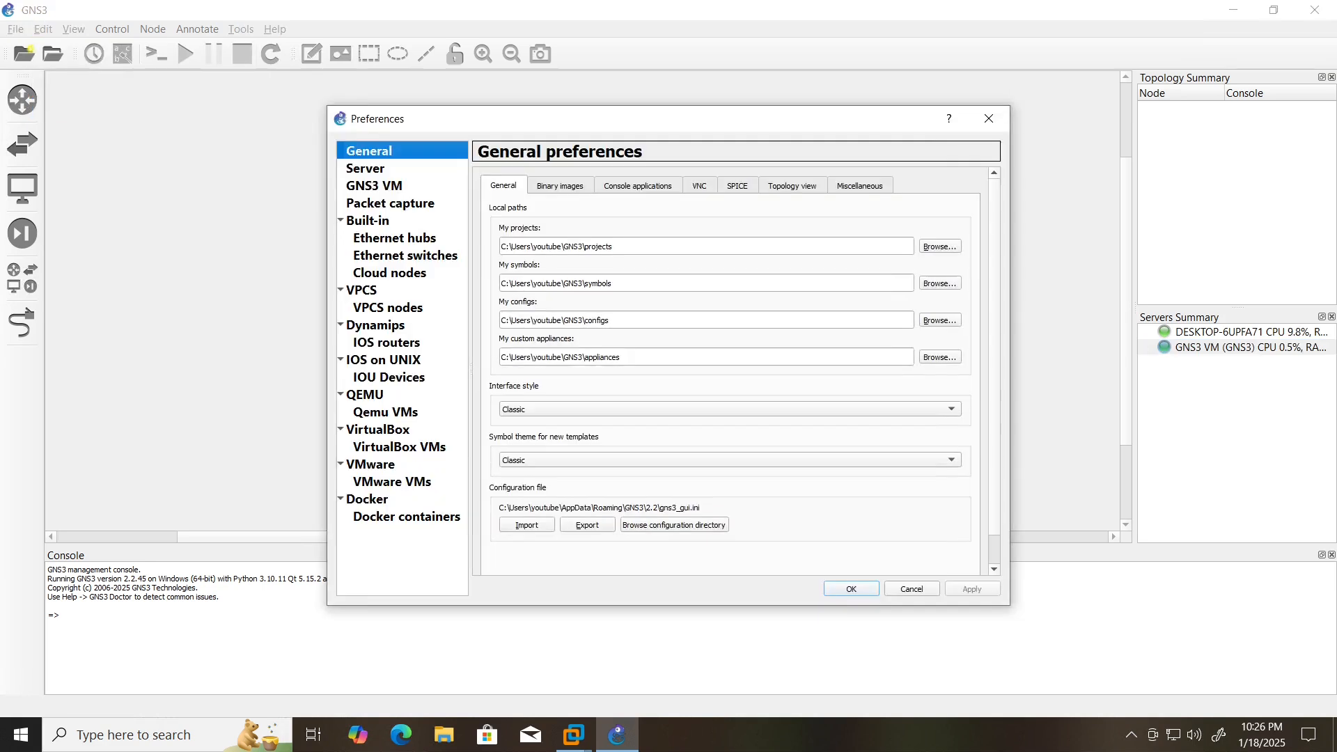
{"action": "left_click", "coordinate": [375, 186]}
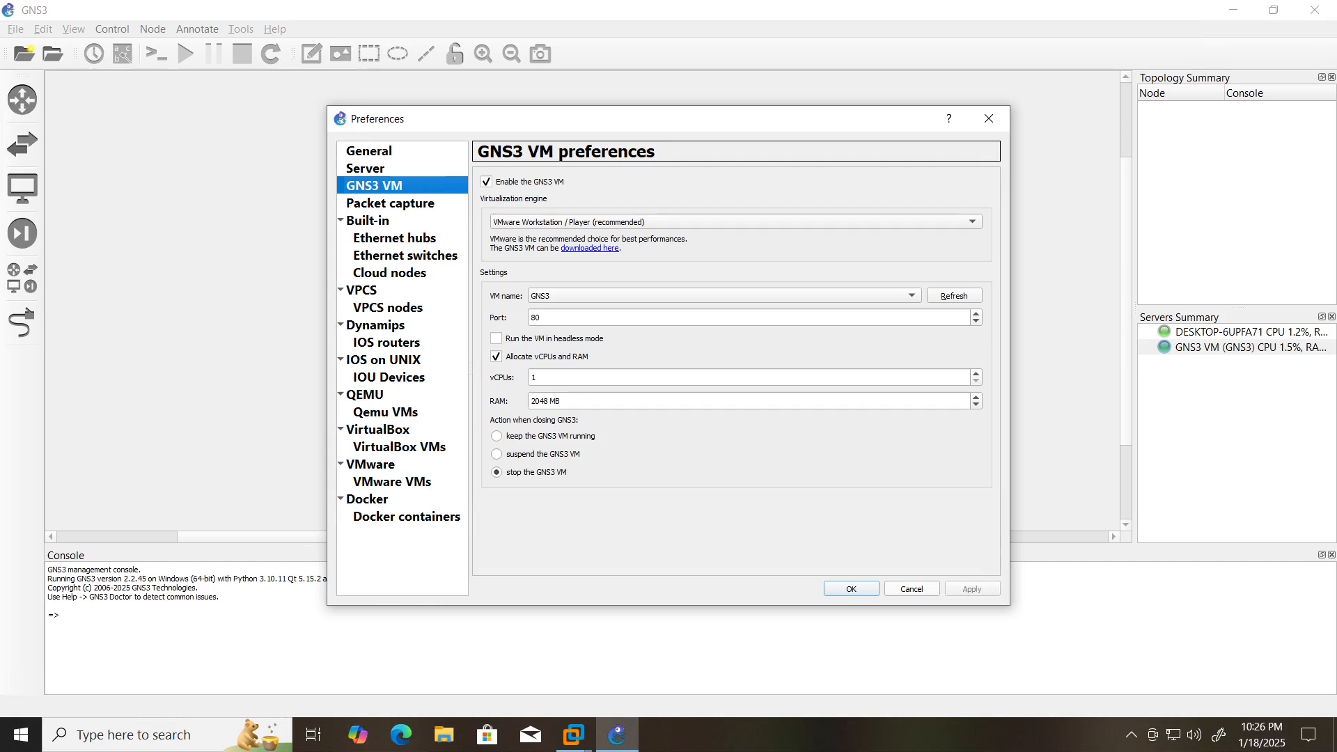
{"action": "left_click", "coordinate": [912, 589]}
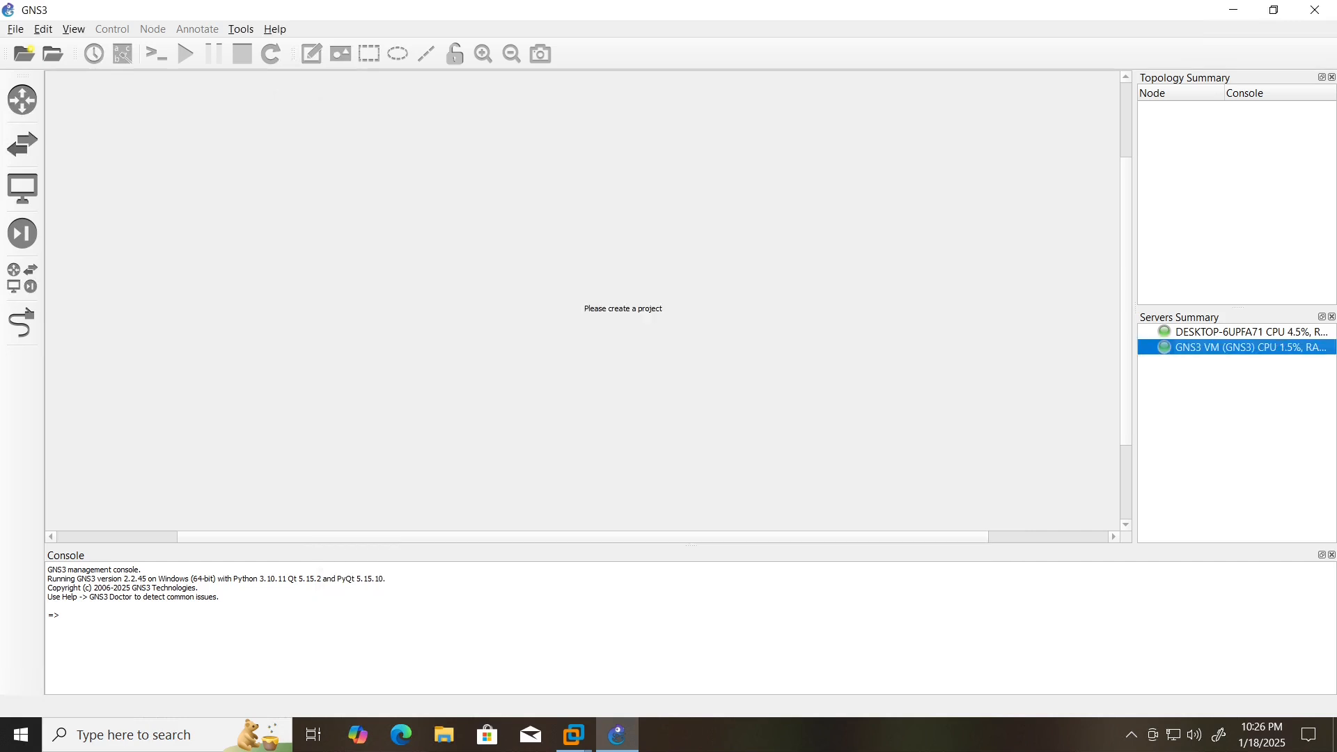
{"action": "left_click", "coordinate": [1251, 332]}
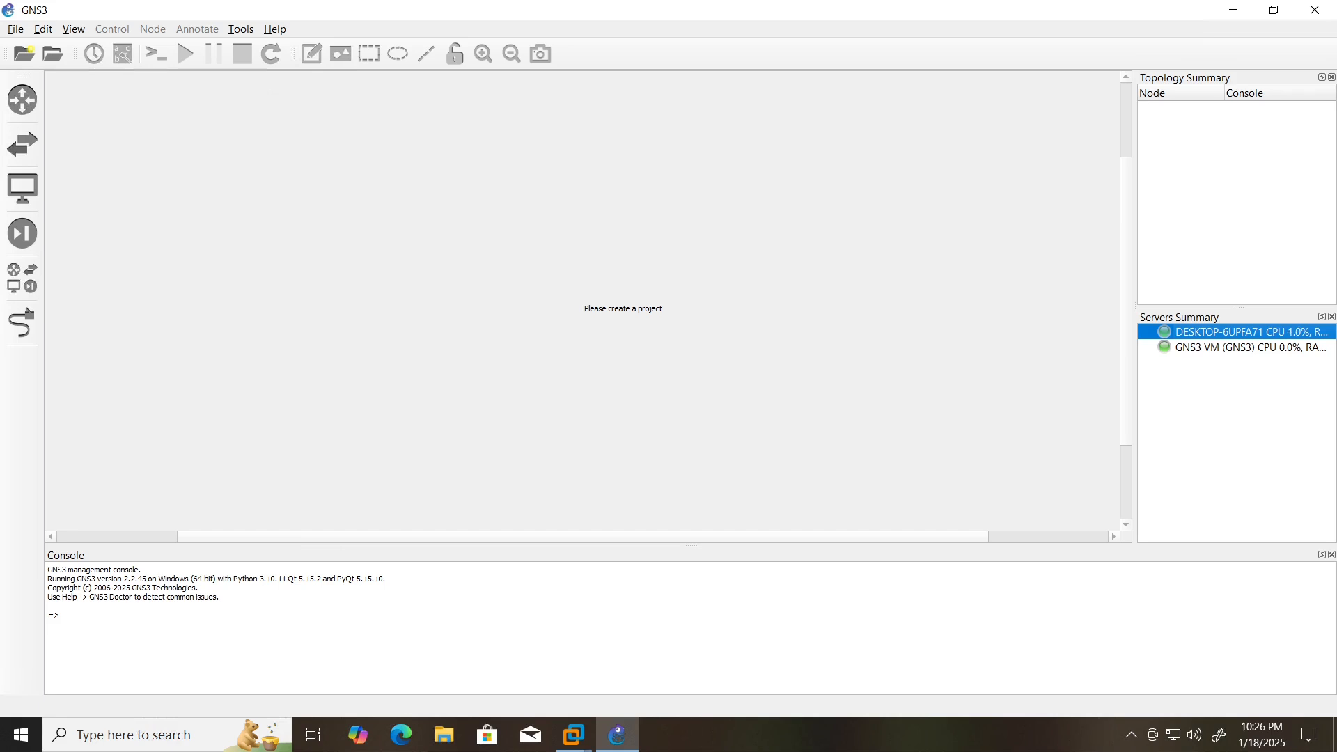
{"action": "left_click", "coordinate": [1251, 348]}
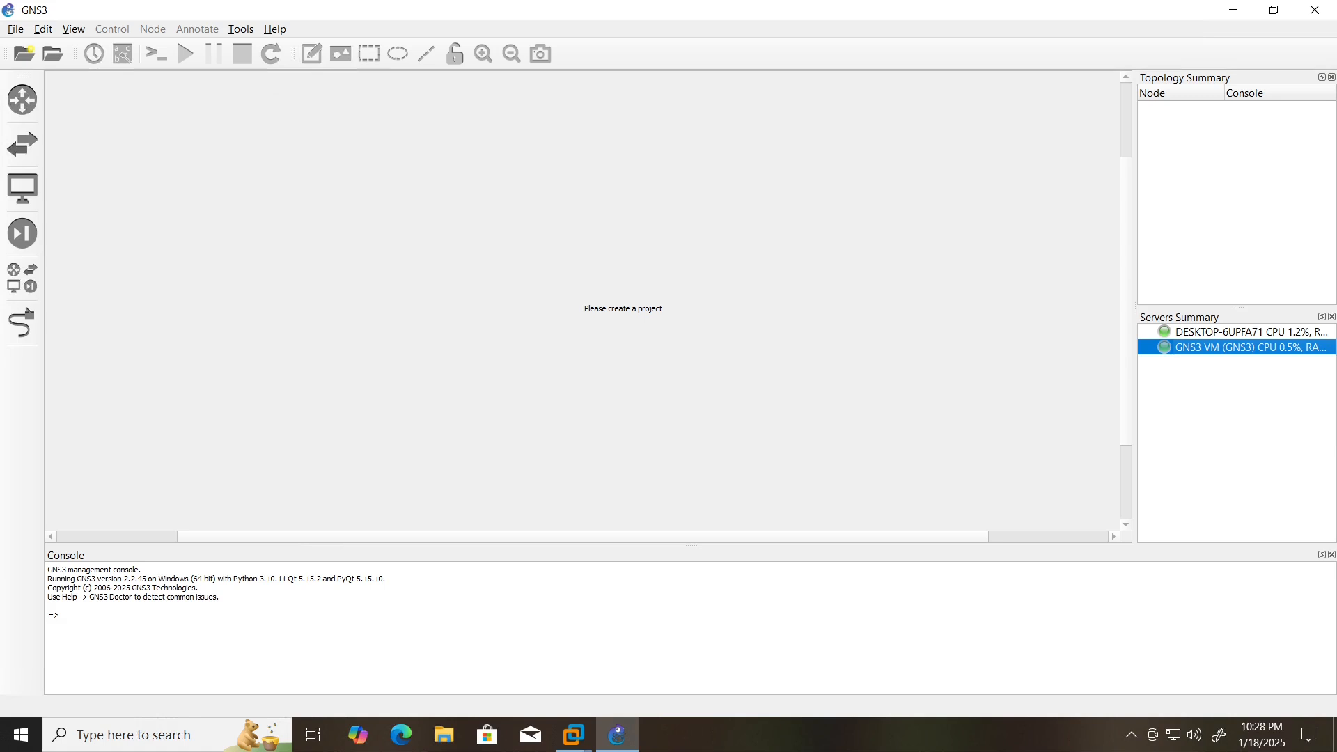
Open the GNS3 VM's directory from VMware Workstation, examine the GNS3 folder inside Virtual Machines, and close the file window
{"action": "mouse_move", "coordinate": [573, 735]}
{"action": "left_click", "coordinate": [577, 637]}
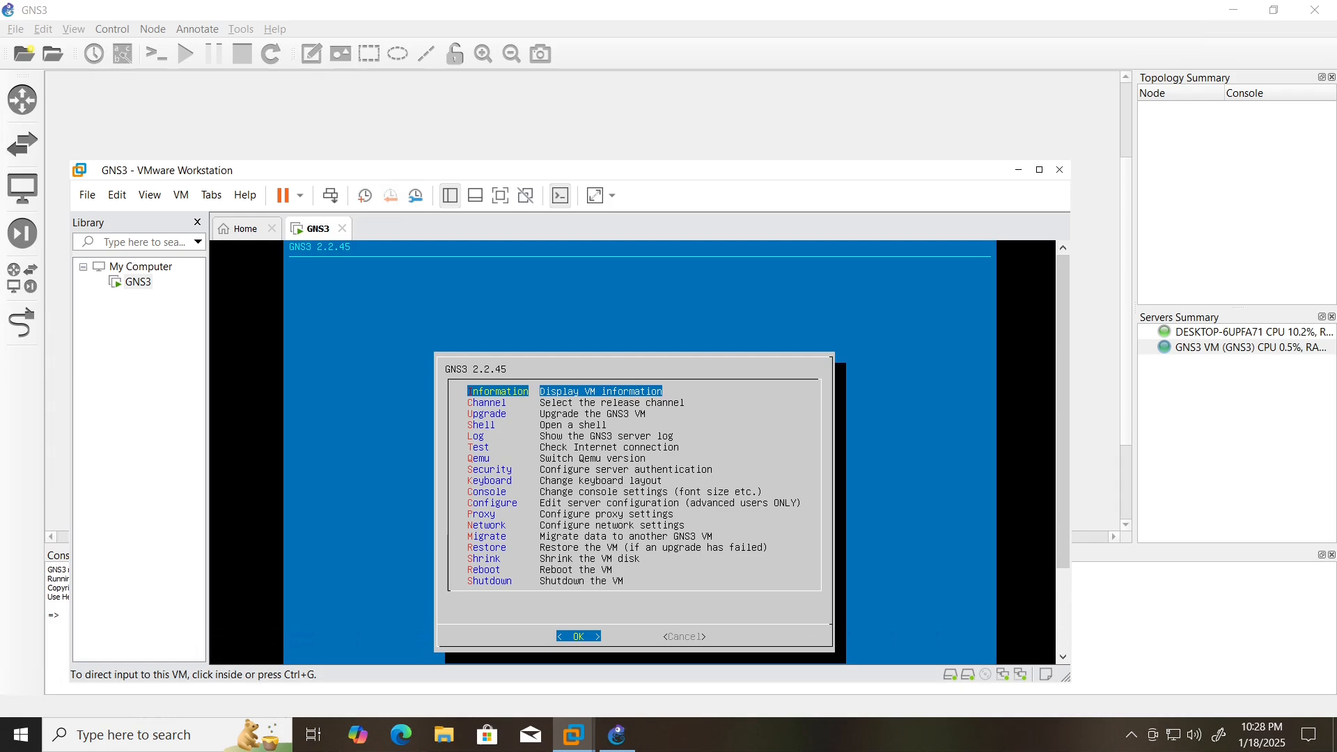
{"action": "left_click", "coordinate": [1039, 170]}
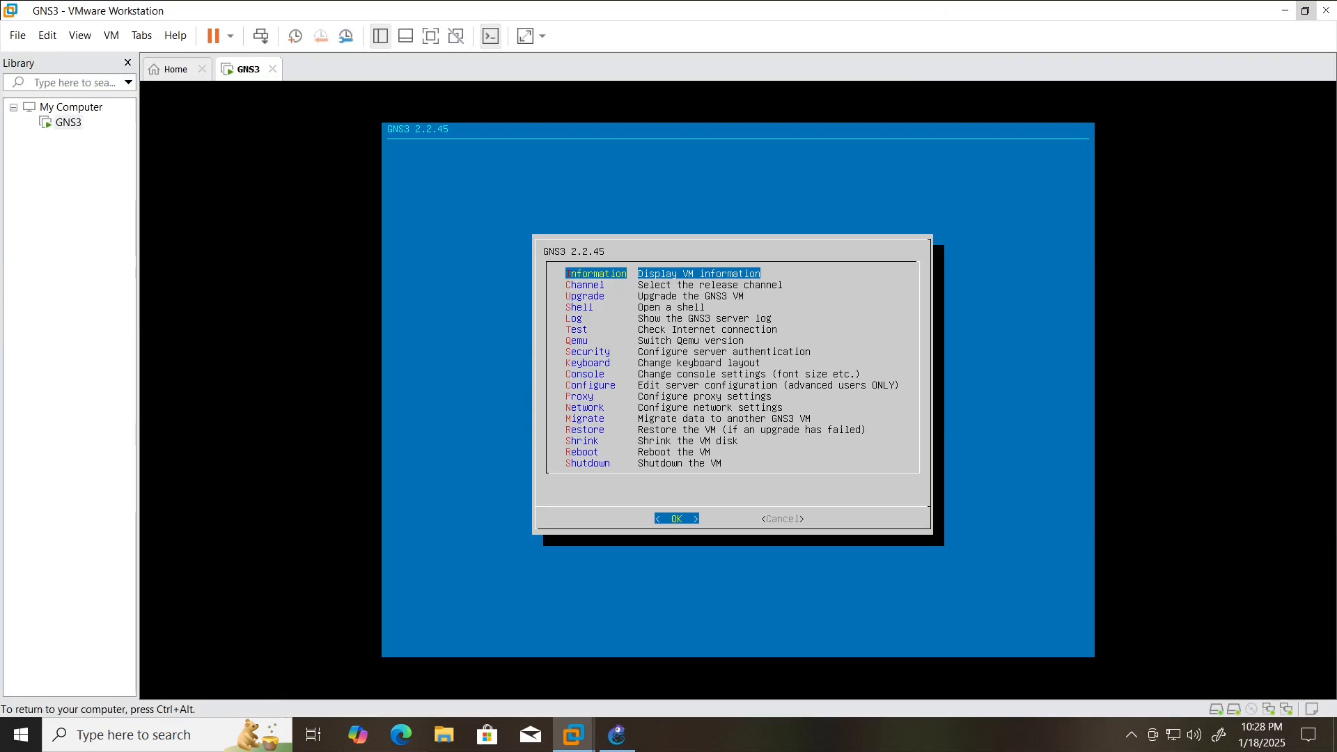
{"action": "right_click", "coordinate": [68, 123]}
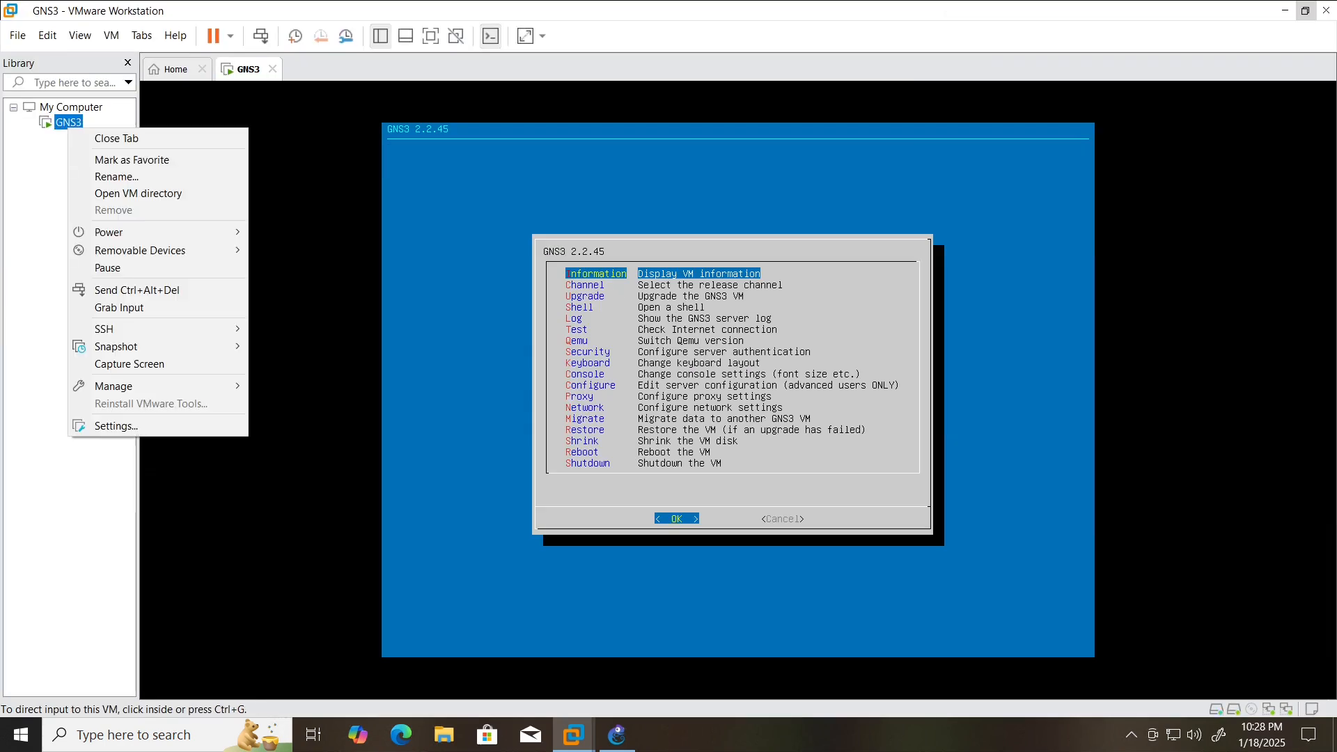
{"action": "left_click", "coordinate": [138, 193]}
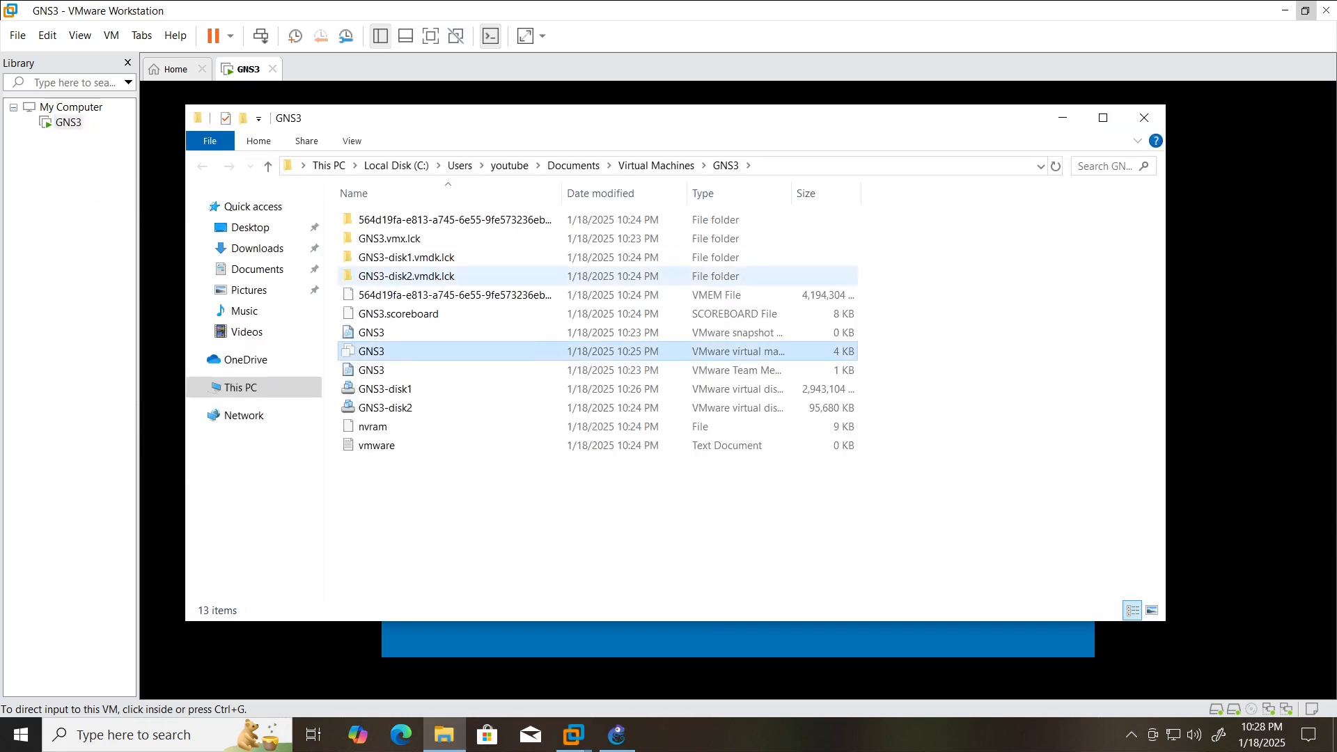
{"action": "left_click", "coordinate": [657, 165]}
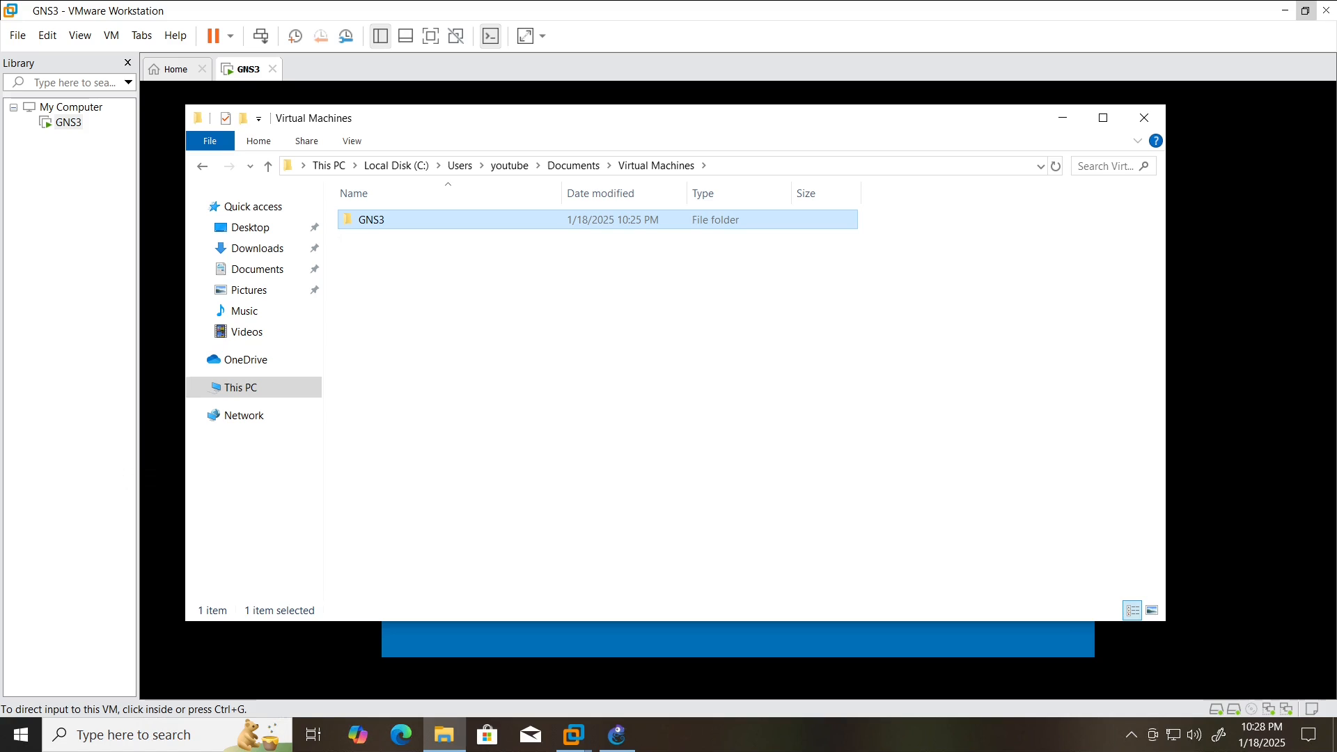
{"action": "left_click_drag", "start_coordinate": [409, 255], "coordinate": [483, 202]}
{"action": "right_click", "coordinate": [472, 220]}
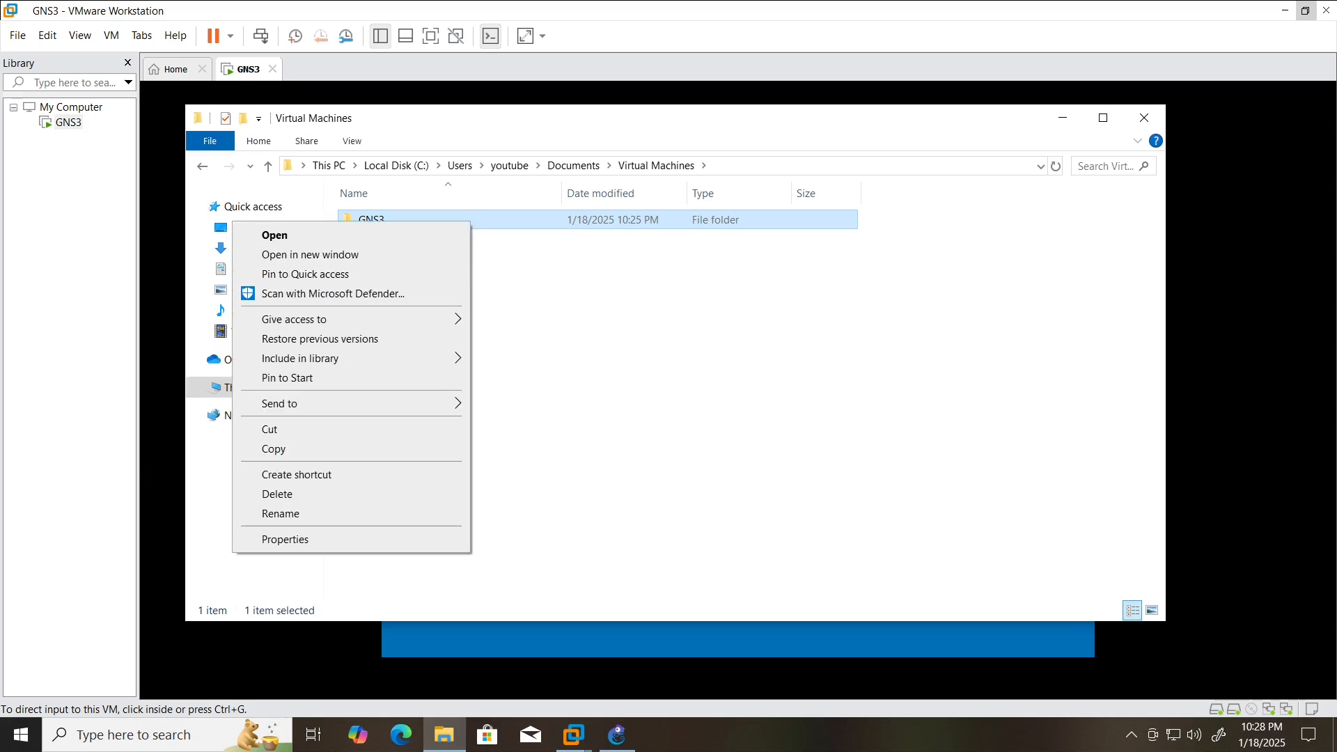
{"action": "left_click", "coordinate": [515, 294]}
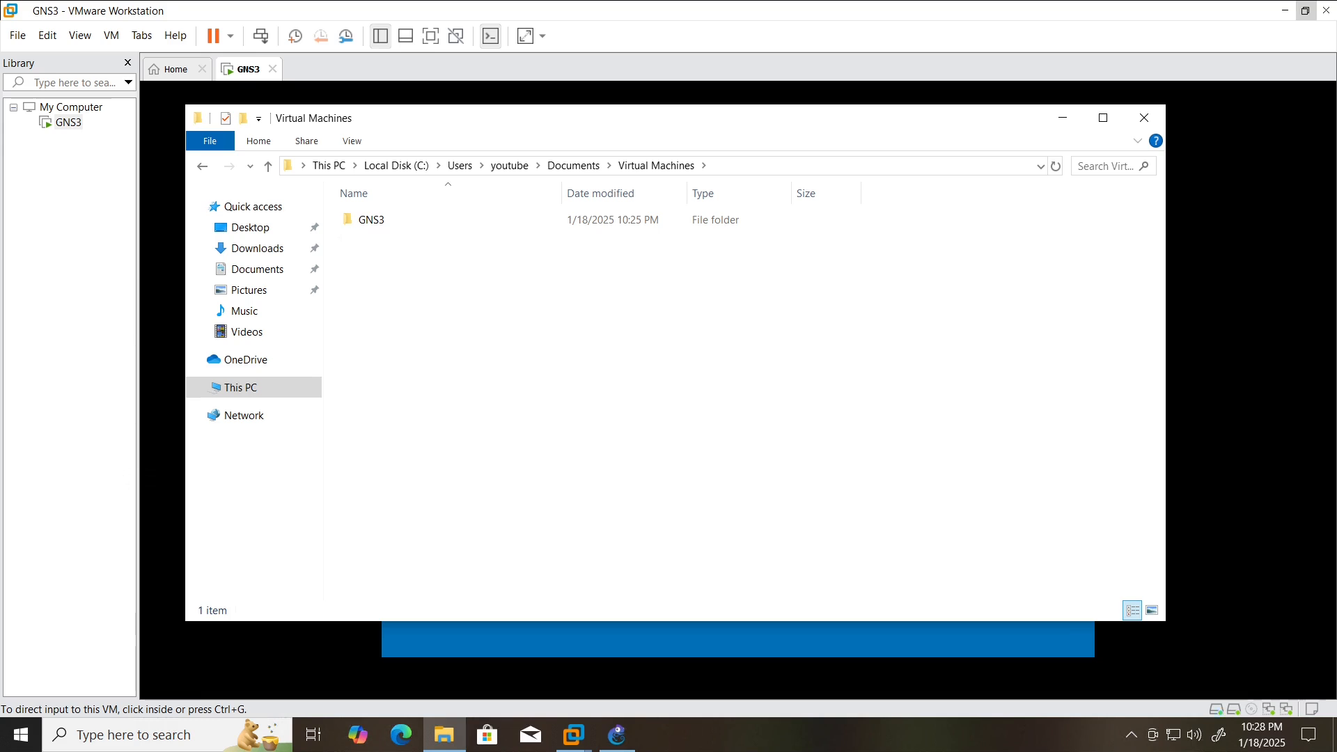
{"action": "left_click", "coordinate": [1144, 117]}
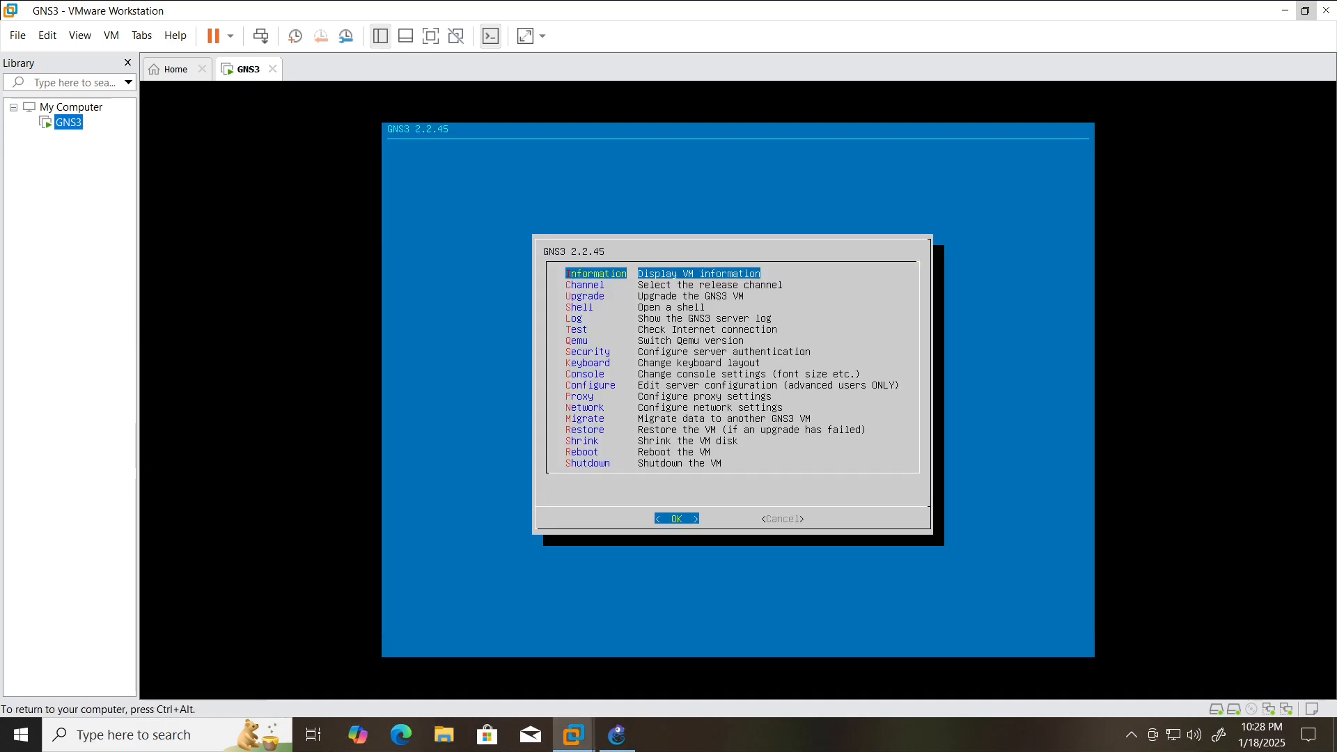
Minimize VMware Workstation, close GNS3, and monitor the GNS3 VM in VMware Workstation while the local server stops
{"action": "key", "text": "ctrl+alt"}
{"action": "left_click", "coordinate": [1285, 10]}
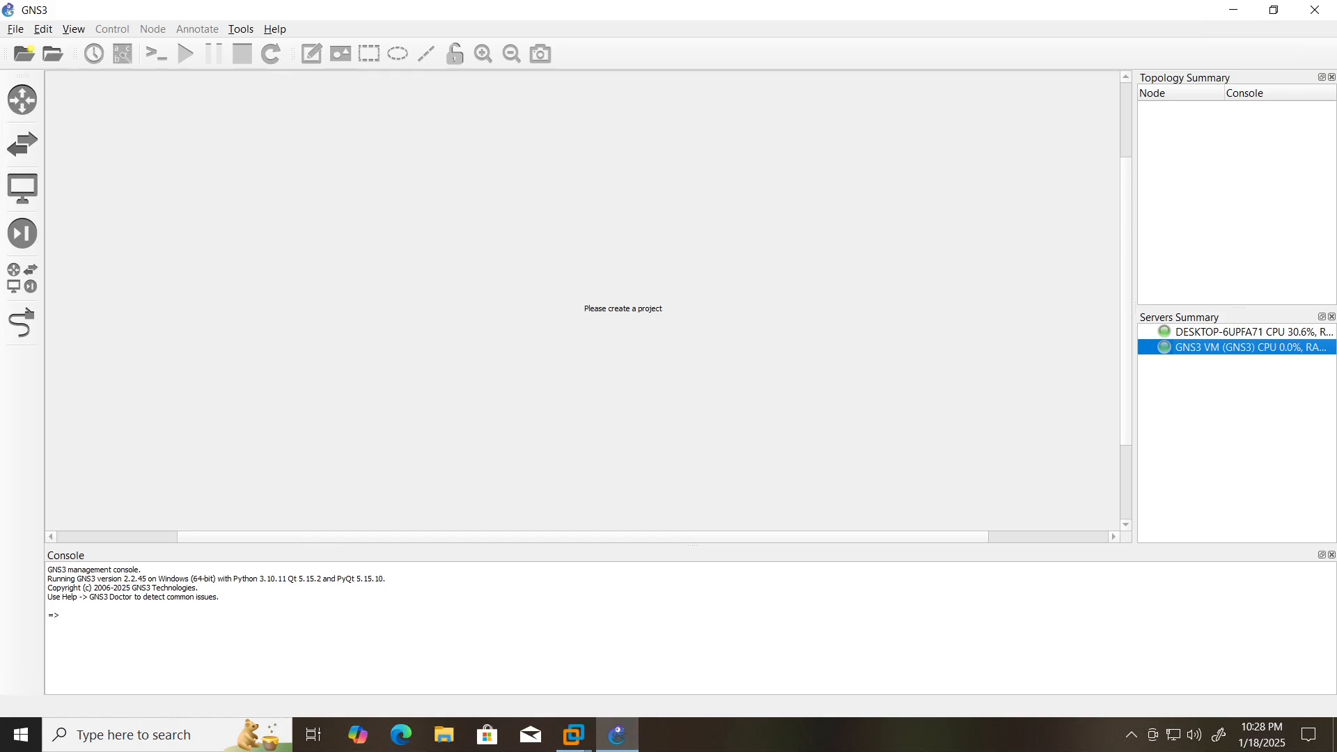
{"action": "left_click", "coordinate": [1316, 9]}
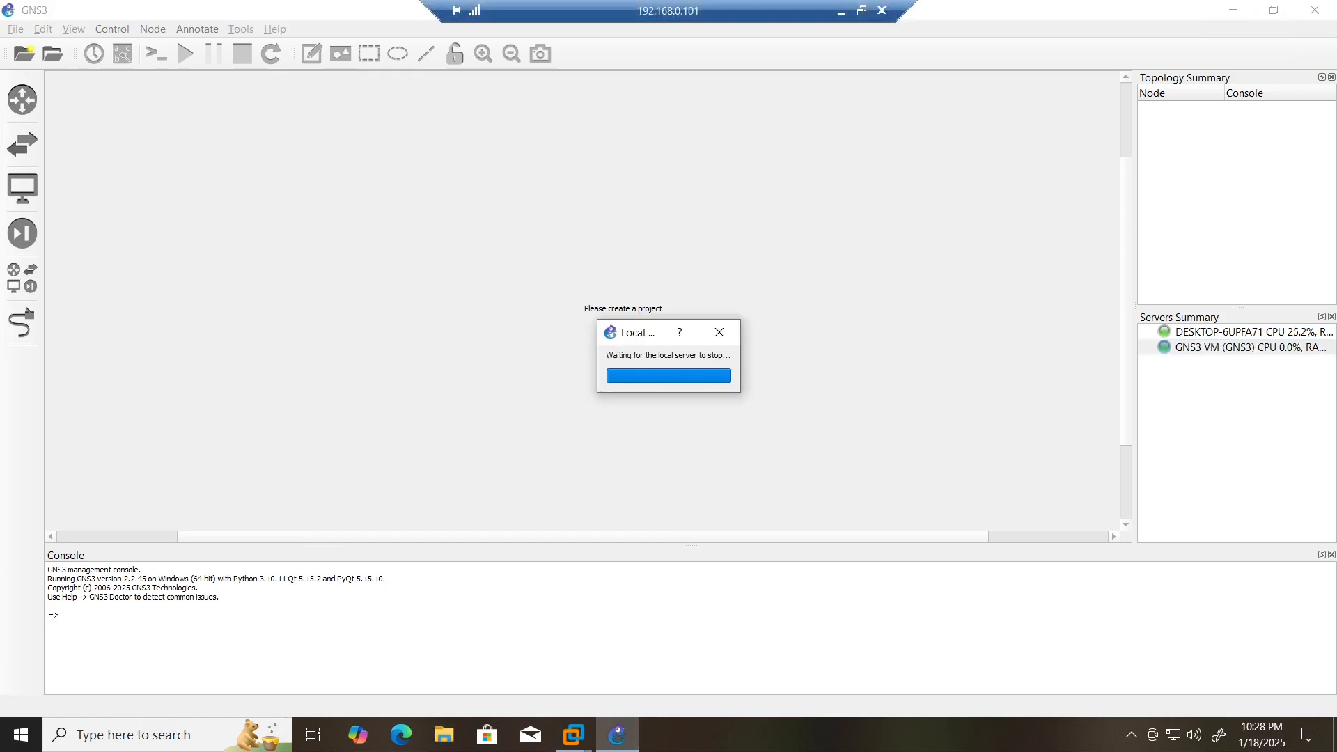
{"action": "mouse_move", "coordinate": [573, 735]}
{"action": "left_click", "coordinate": [660, 634]}
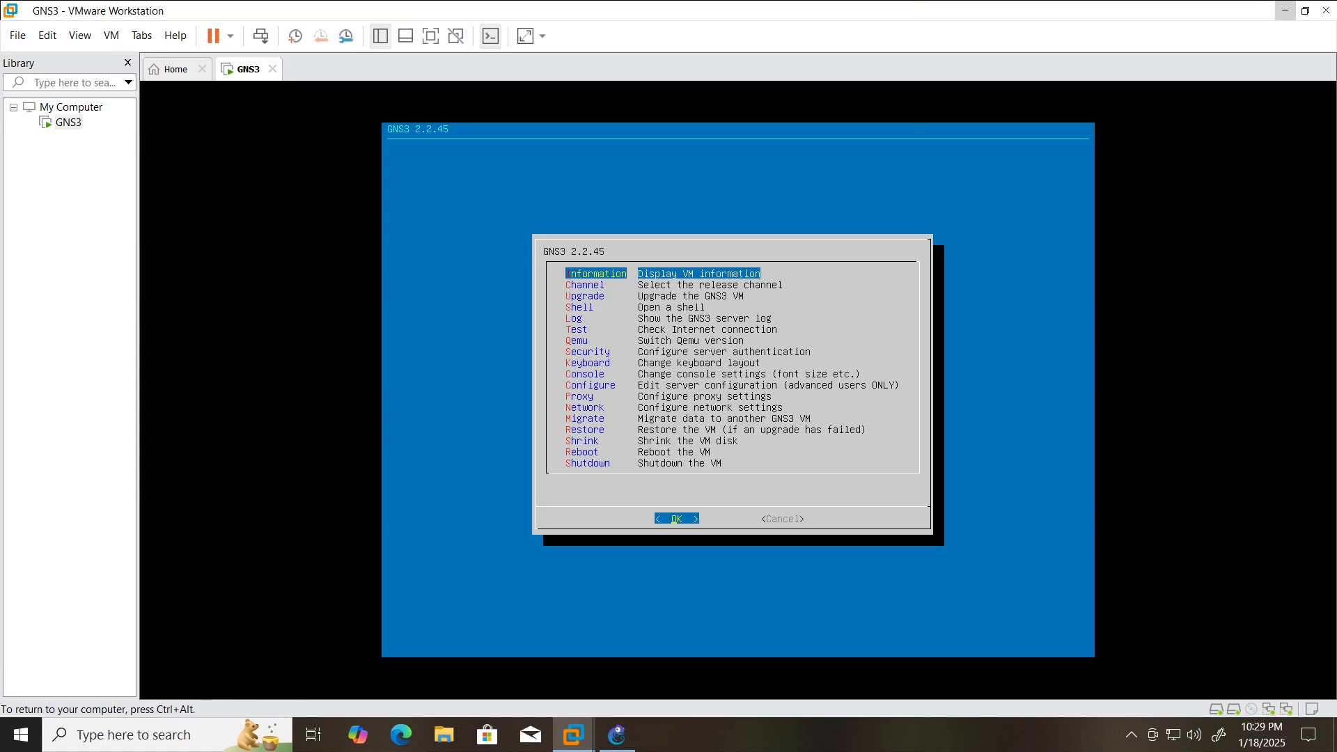
{"action": "left_click", "coordinate": [617, 735]}
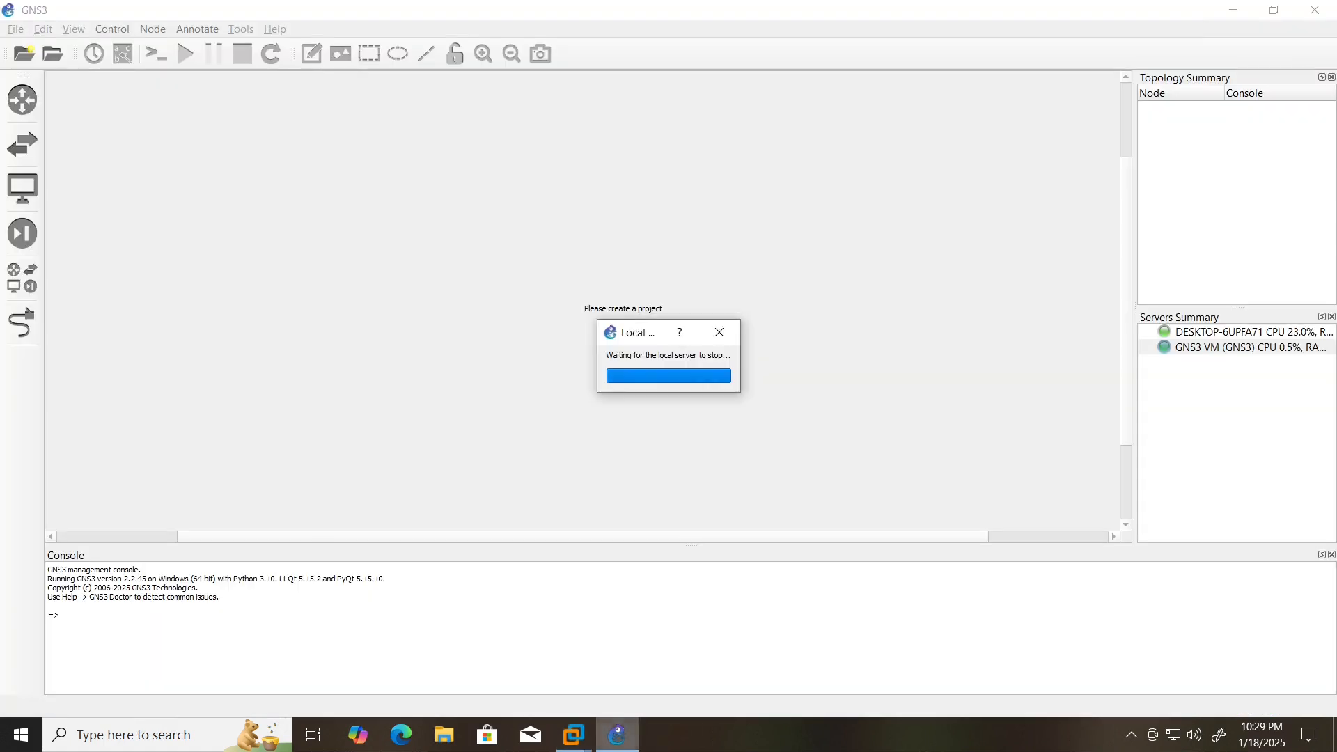
{"action": "mouse_move", "coordinate": [574, 735]}
{"action": "left_click", "coordinate": [665, 631]}
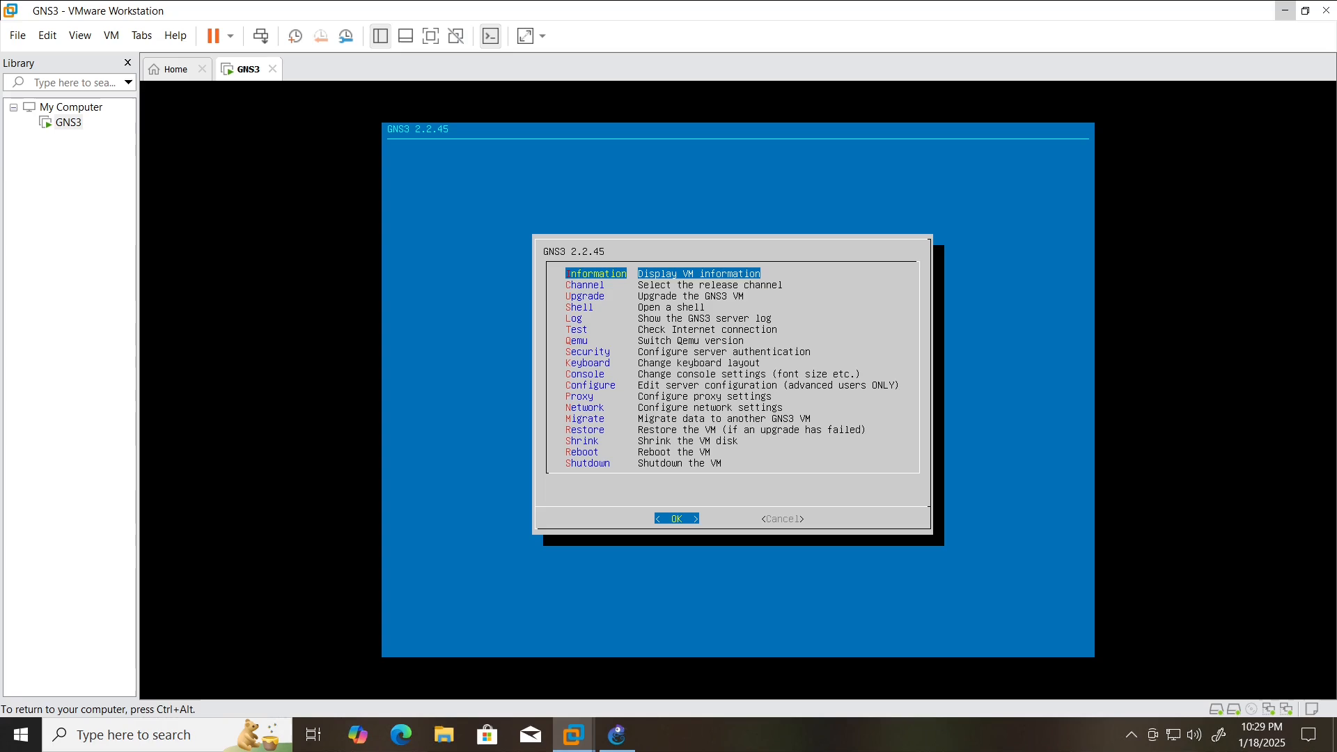
Close VMware Workstation once the GNS3 VM is powered off, and refresh the desktop
{"action": "left_click_drag", "start_coordinate": [864, 10], "coordinate": [726, 118]}
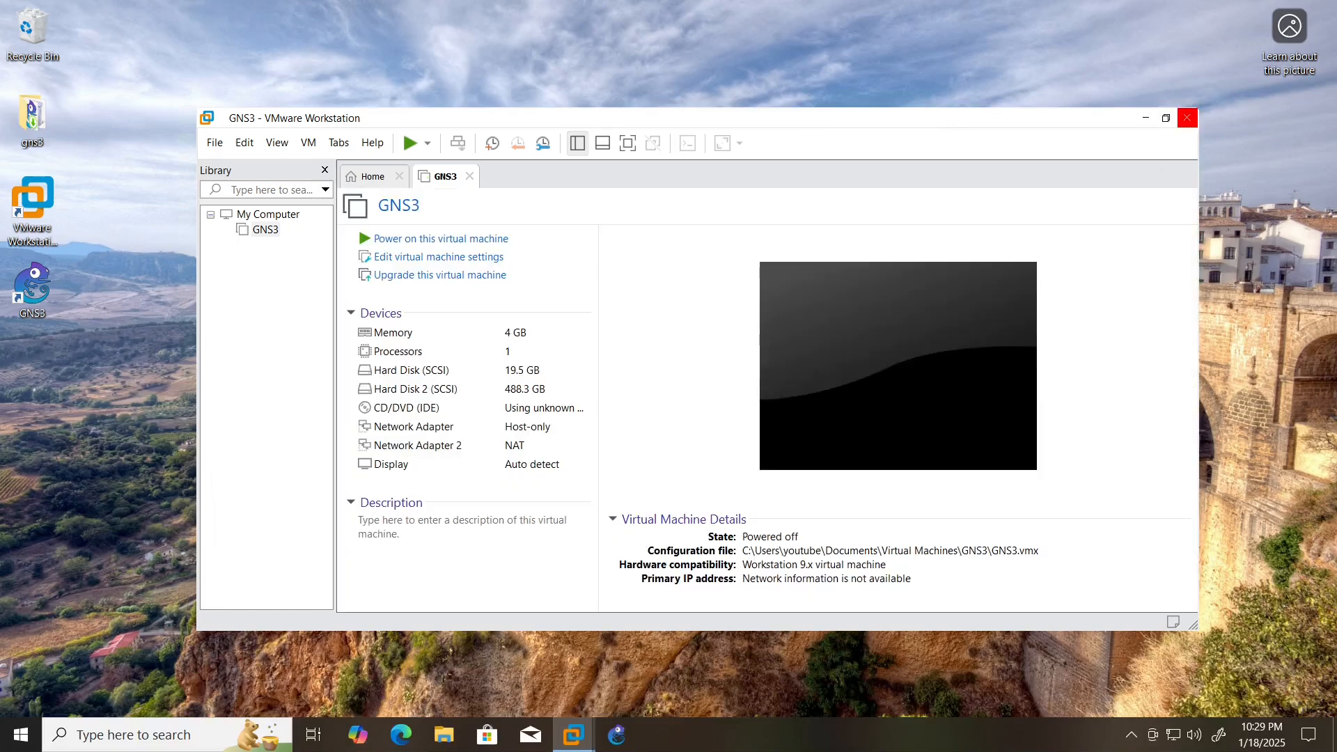
{"action": "left_click", "coordinate": [1188, 118]}
{"action": "right_click", "coordinate": [604, 153]}
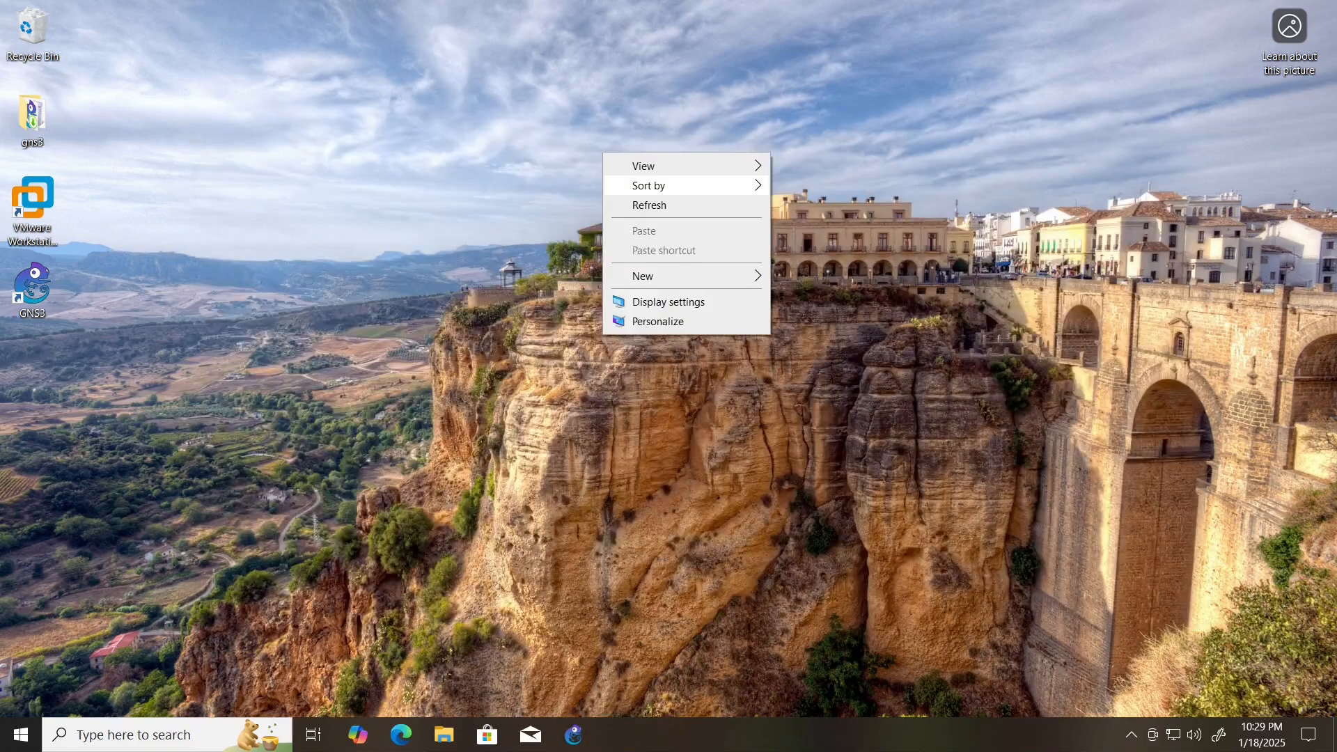
{"action": "left_click", "coordinate": [649, 204]}
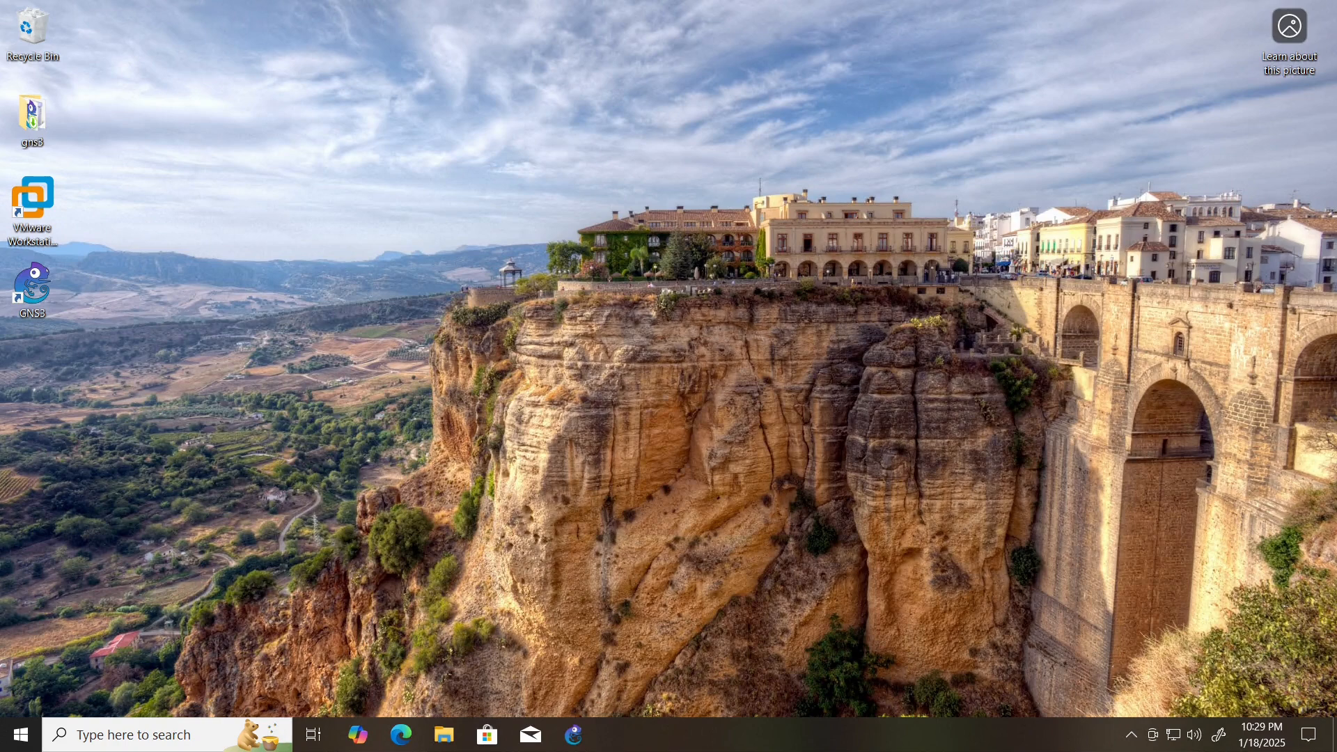